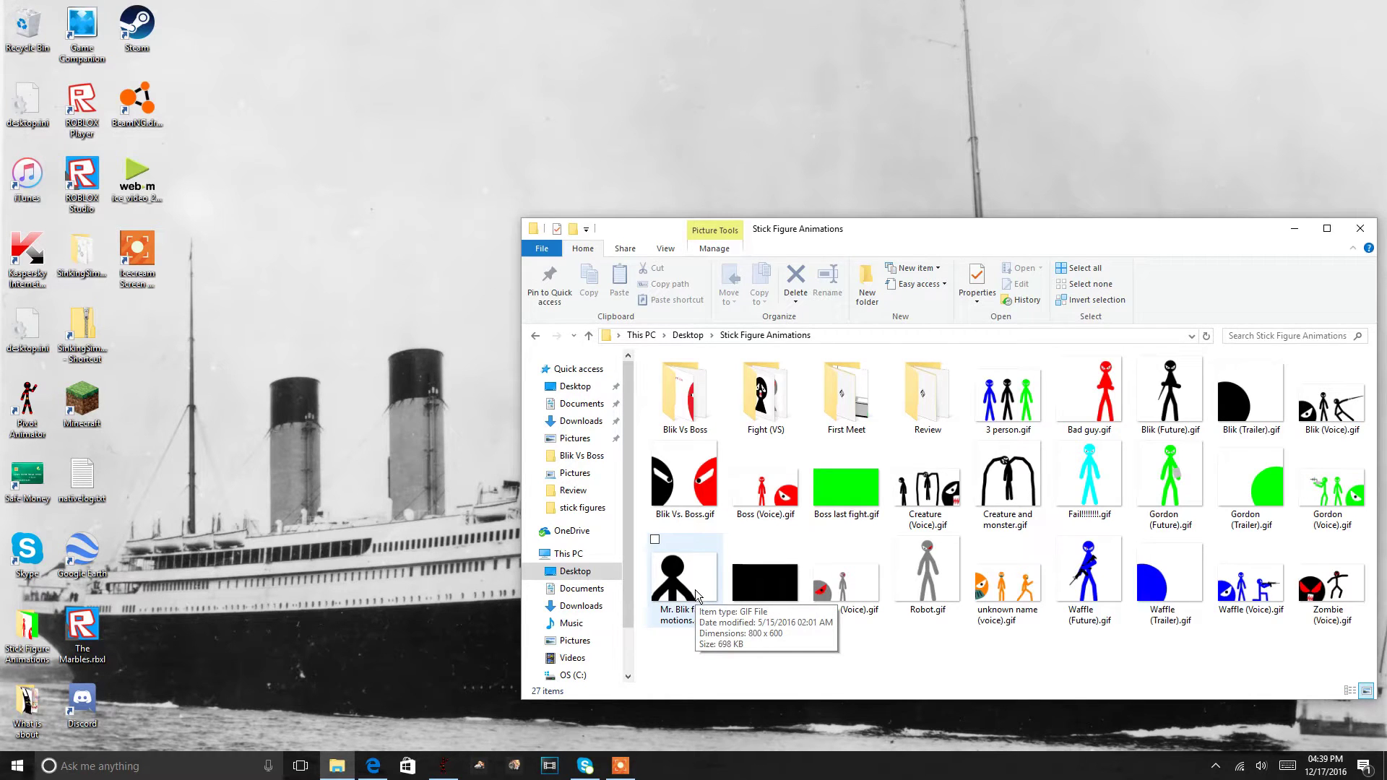
Preview the Mr. Blik face motions and Blik (Future) GIFs in Photos, closing Blik (Future)
left_click(620, 768)
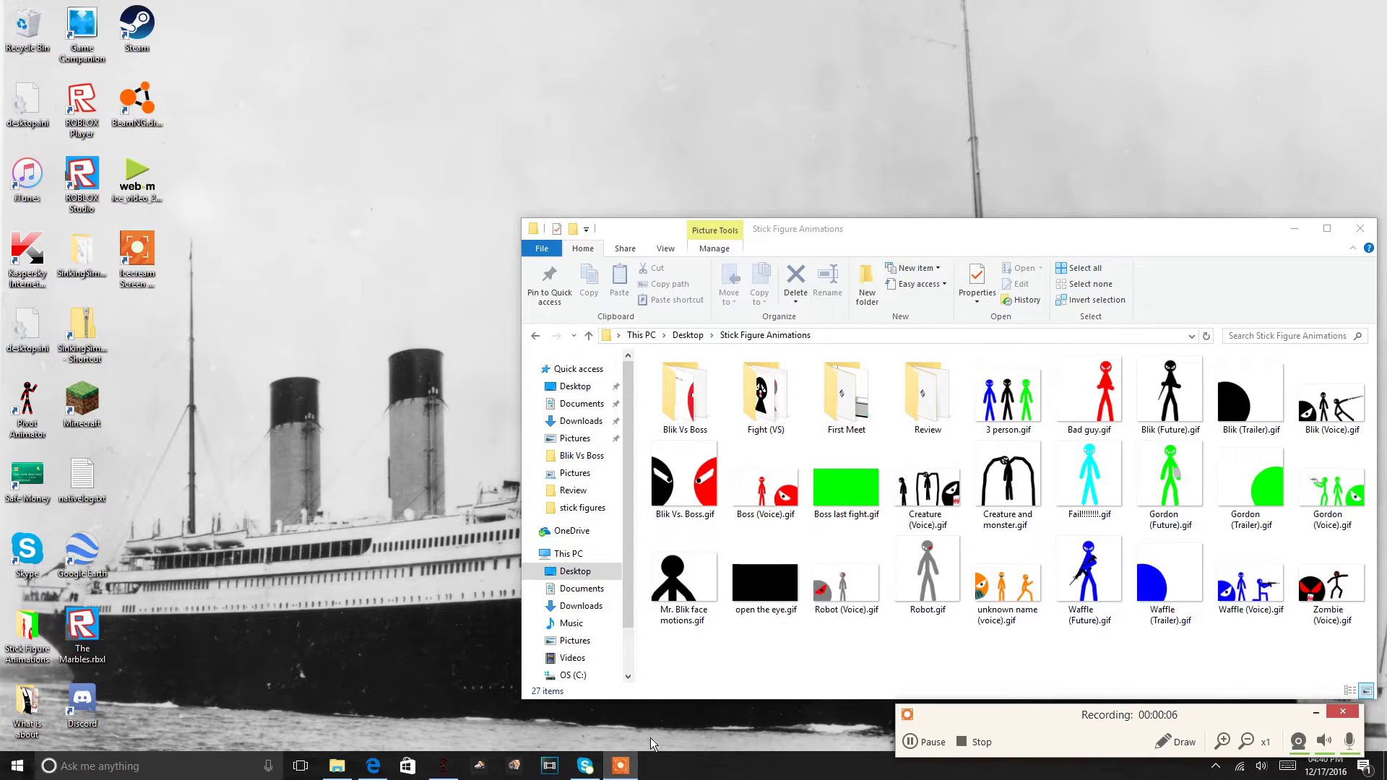
double_click(696, 587)
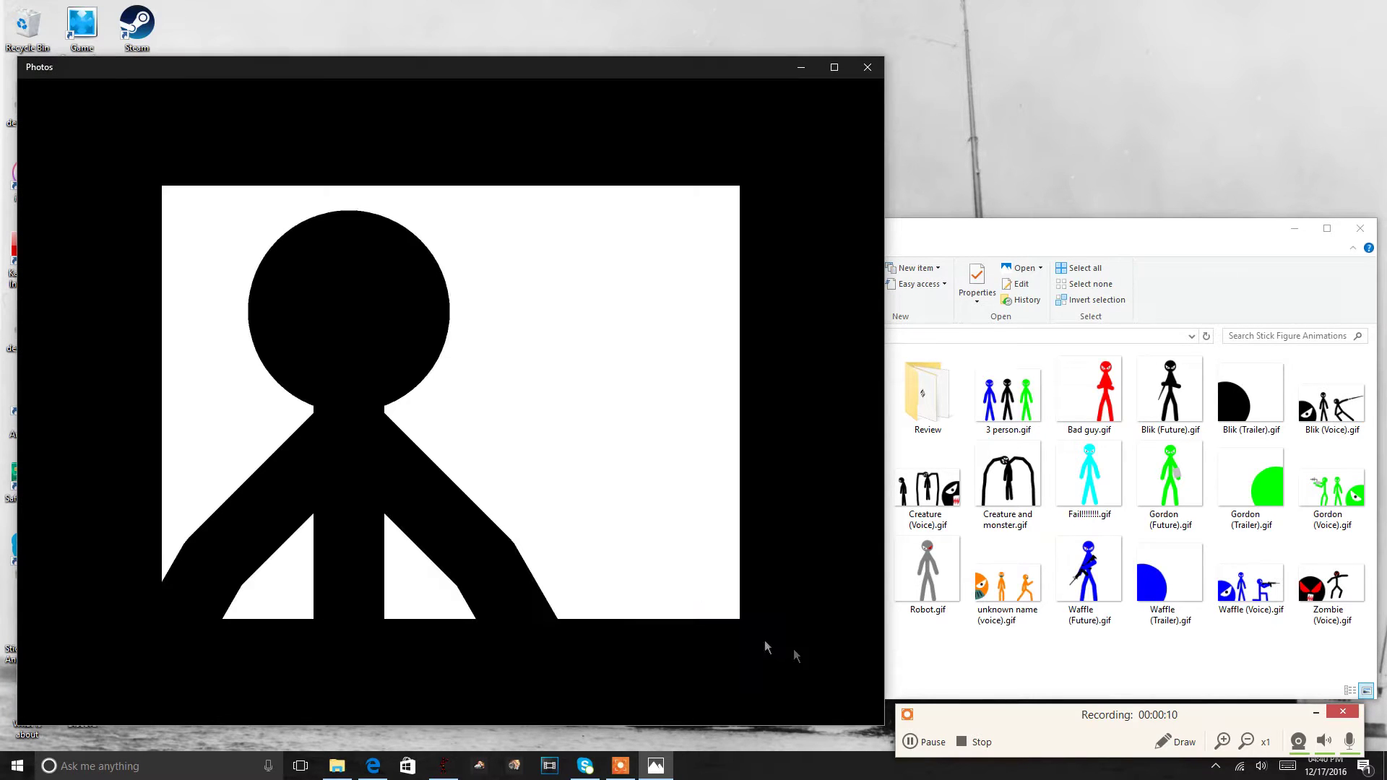
mouse_move(451, 403)
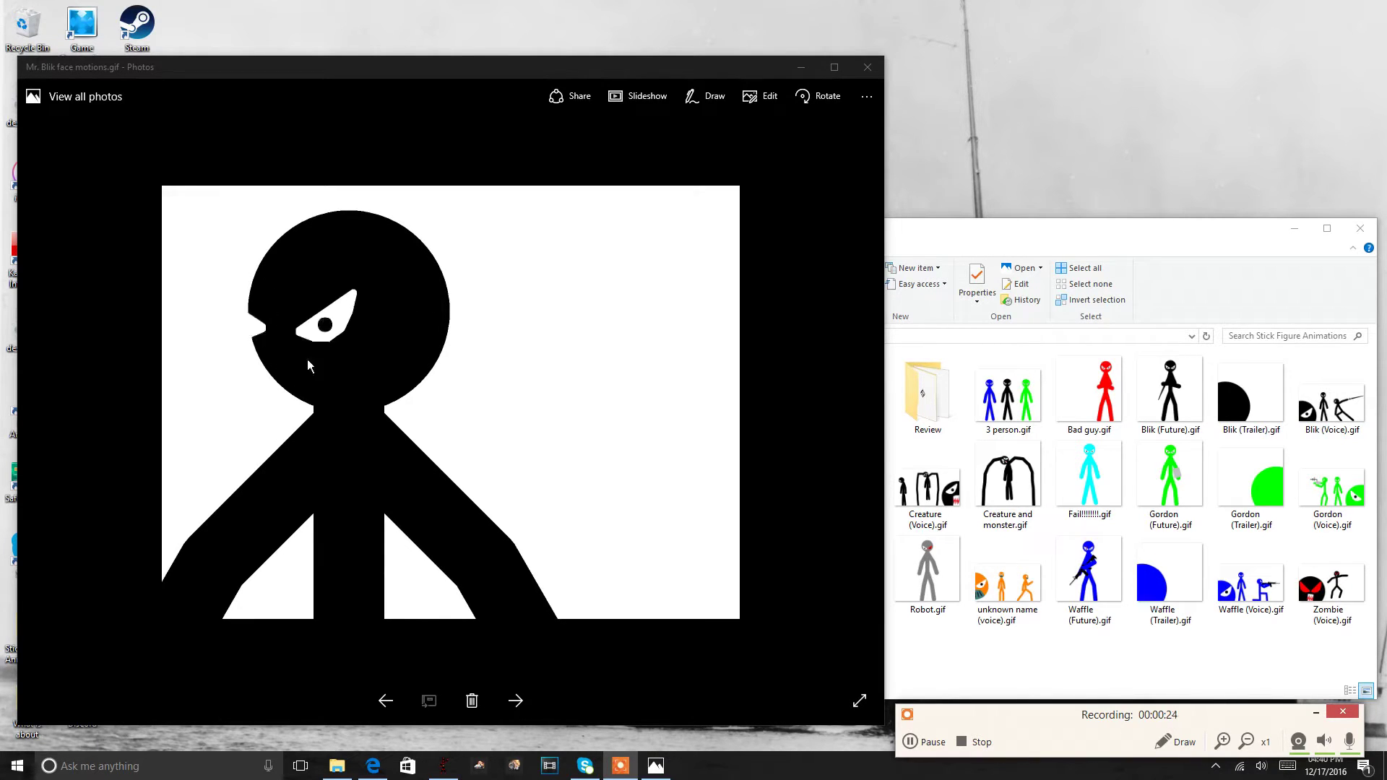
left_click(804, 68)
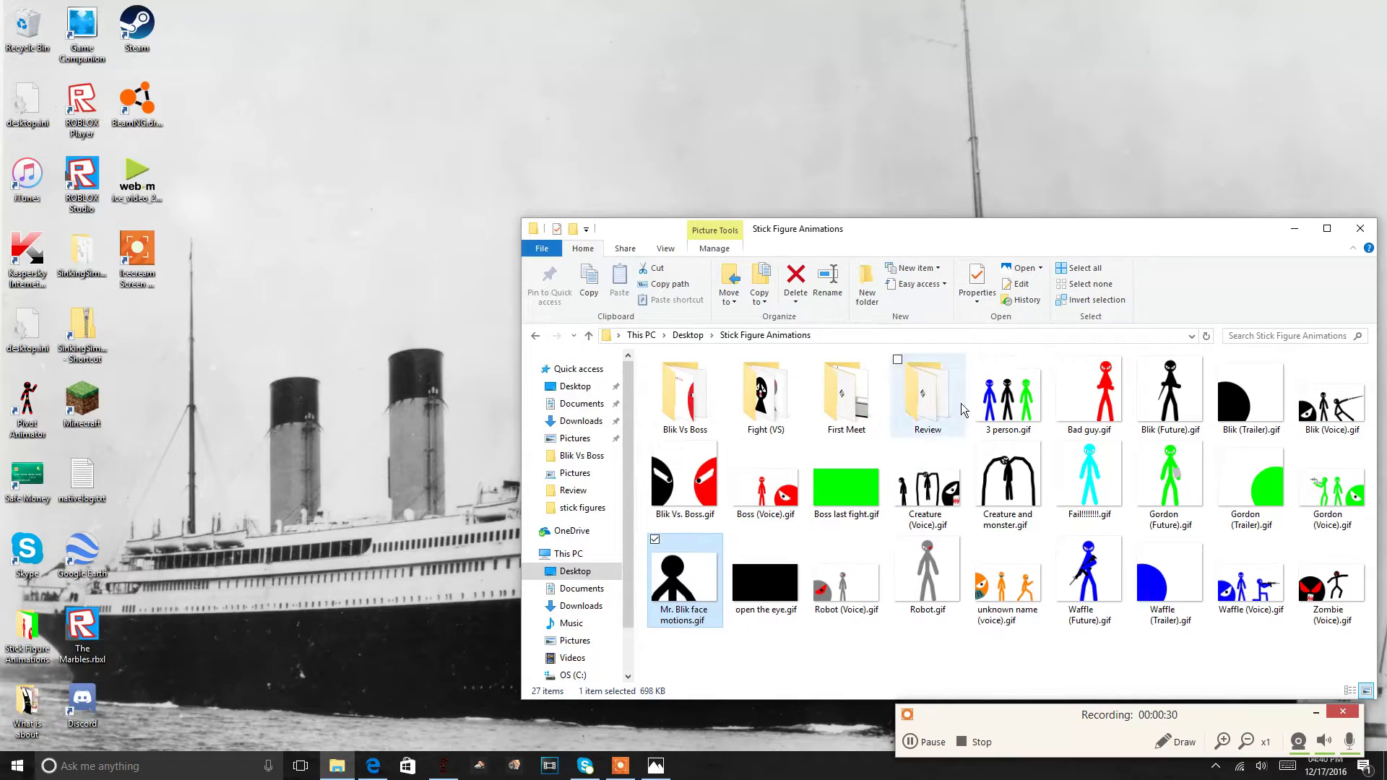
double_click(1171, 402)
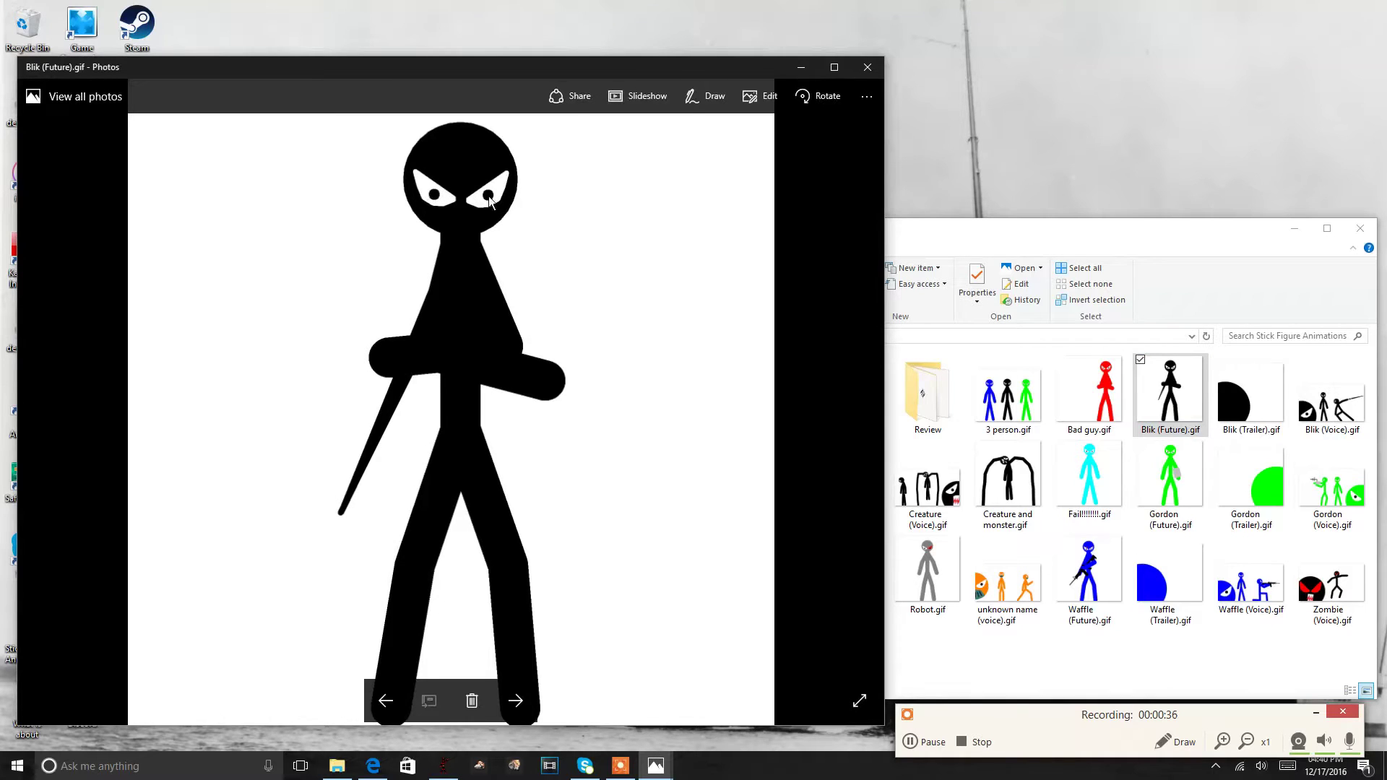
left_click(867, 65)
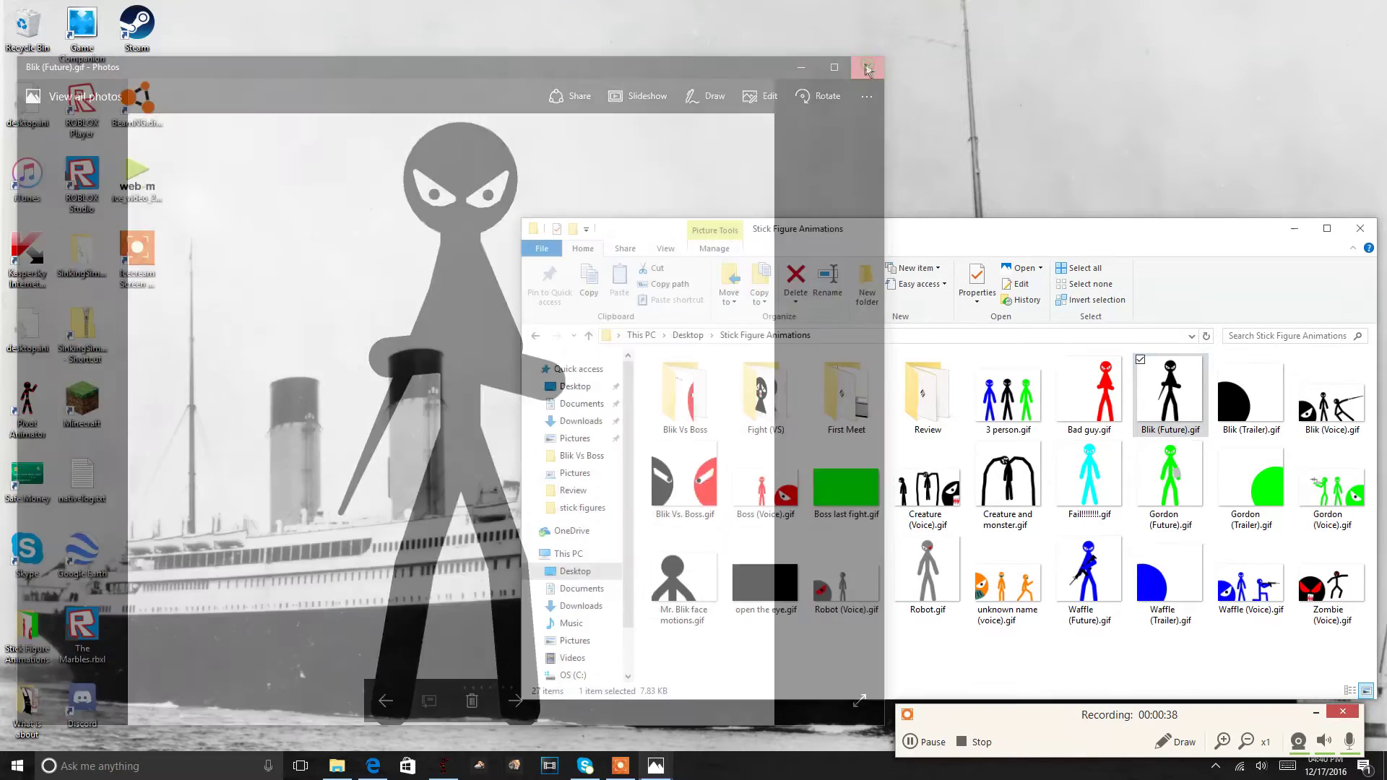
Close the Mr. Blik viewer, then preview and close unknown name (voice).gif
left_click(656, 766)
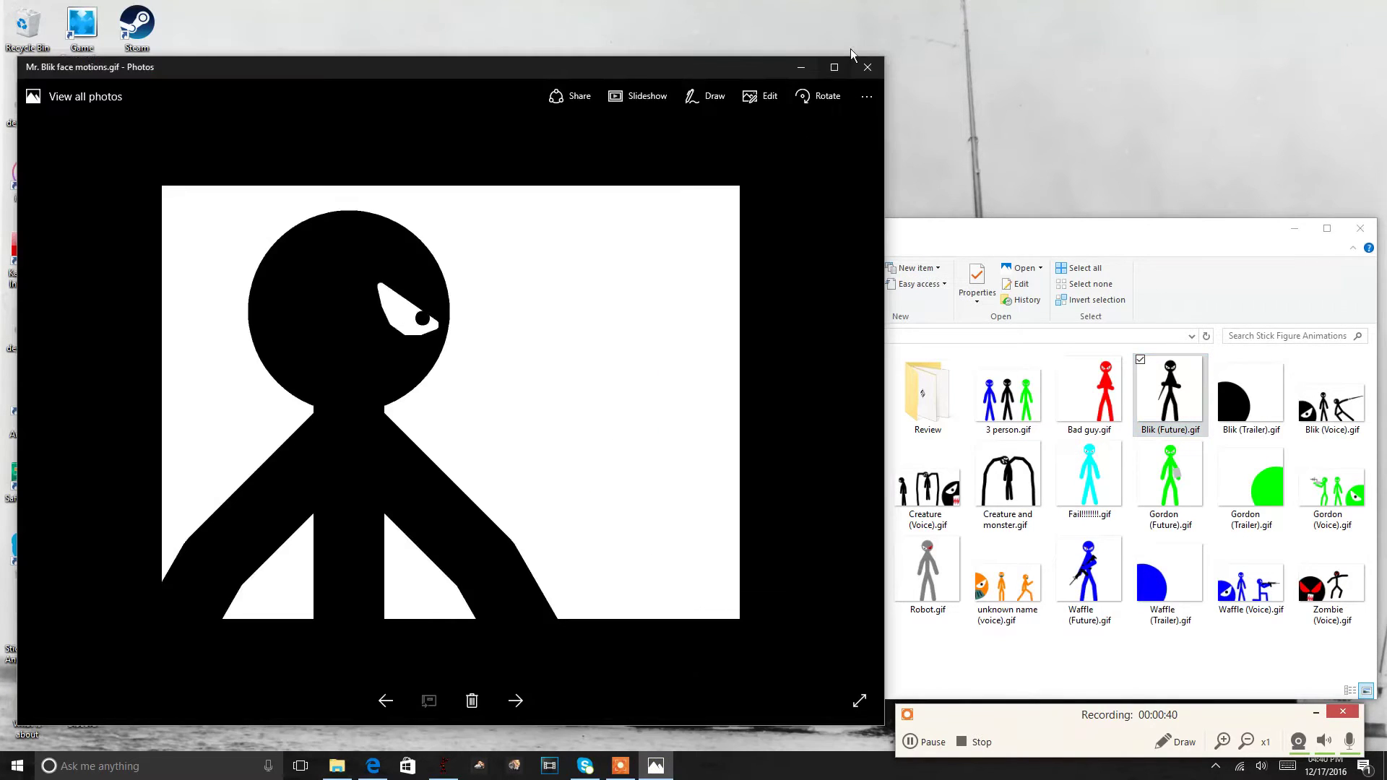
left_click(869, 71)
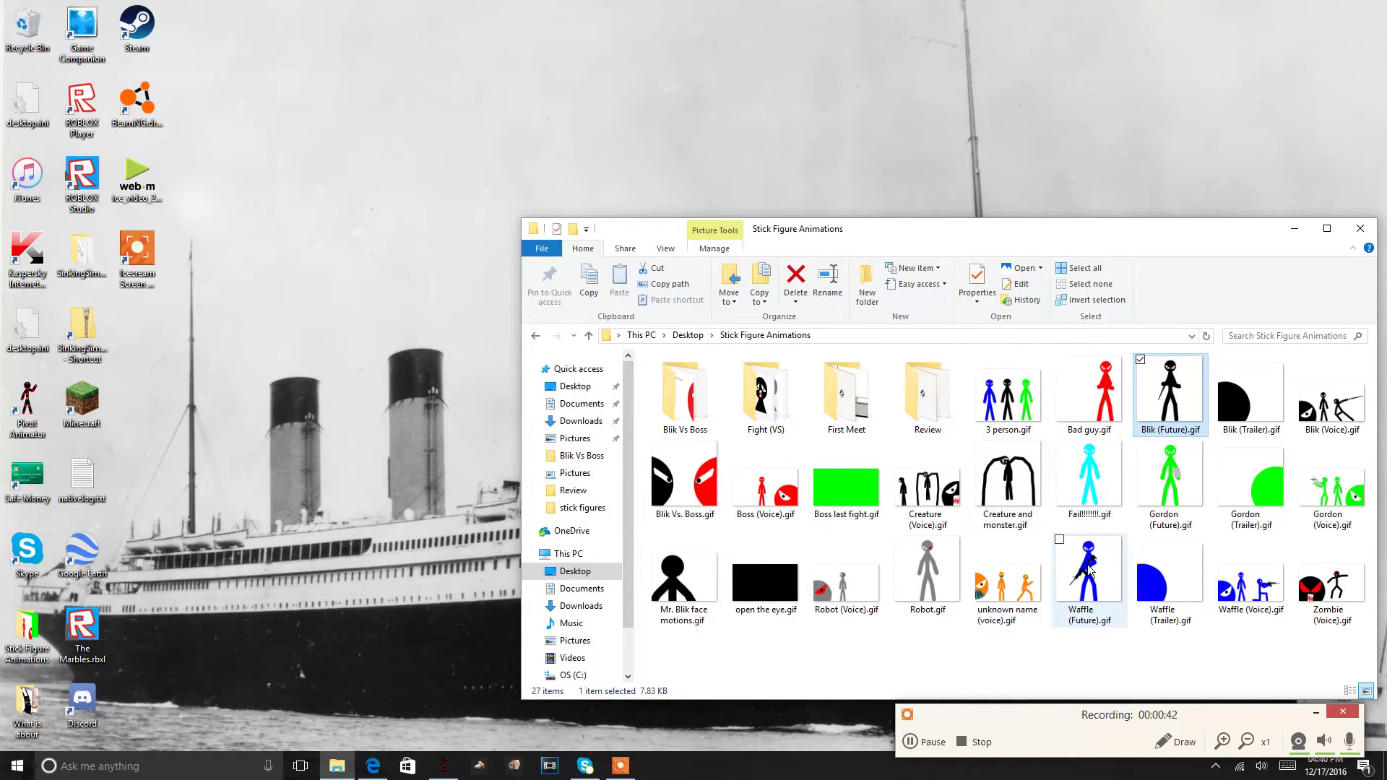
left_click(1023, 592)
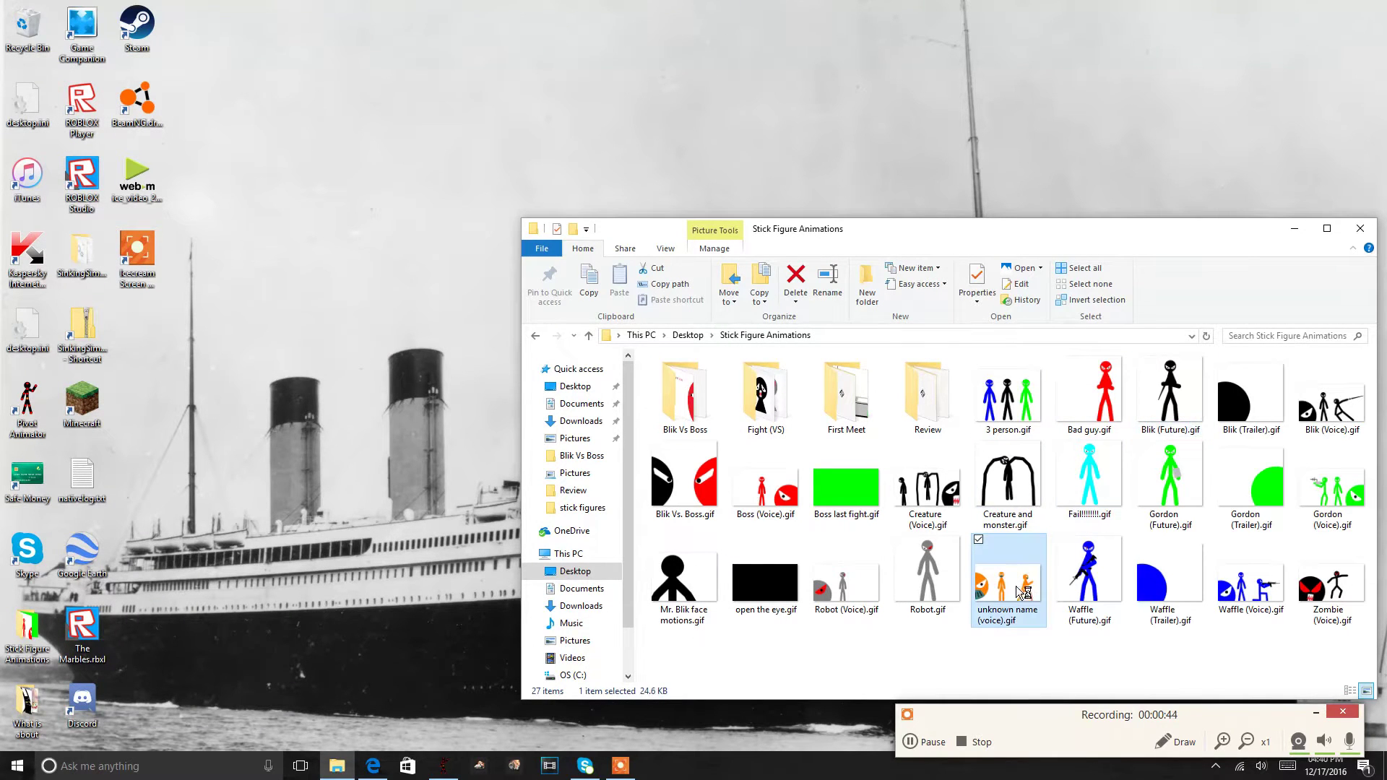
double_click(1022, 592)
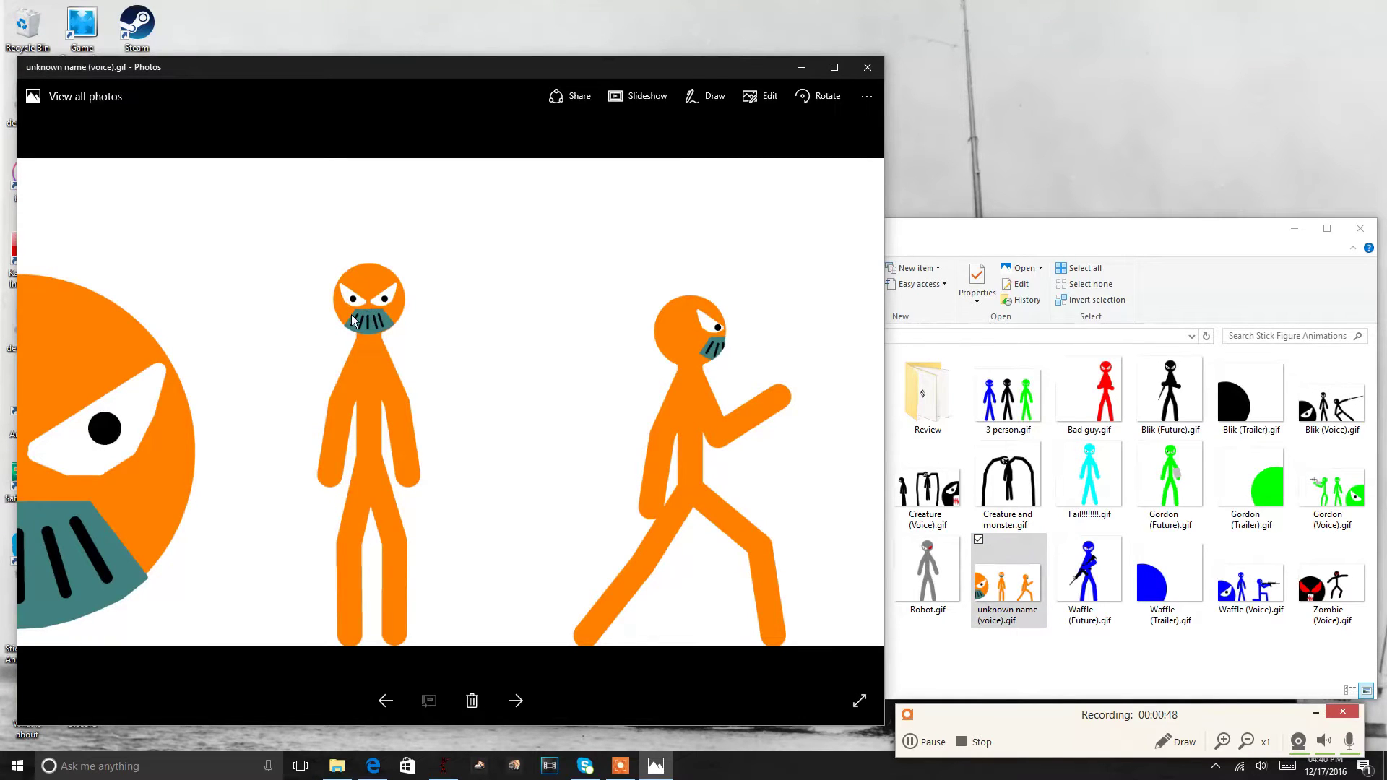
left_click(867, 67)
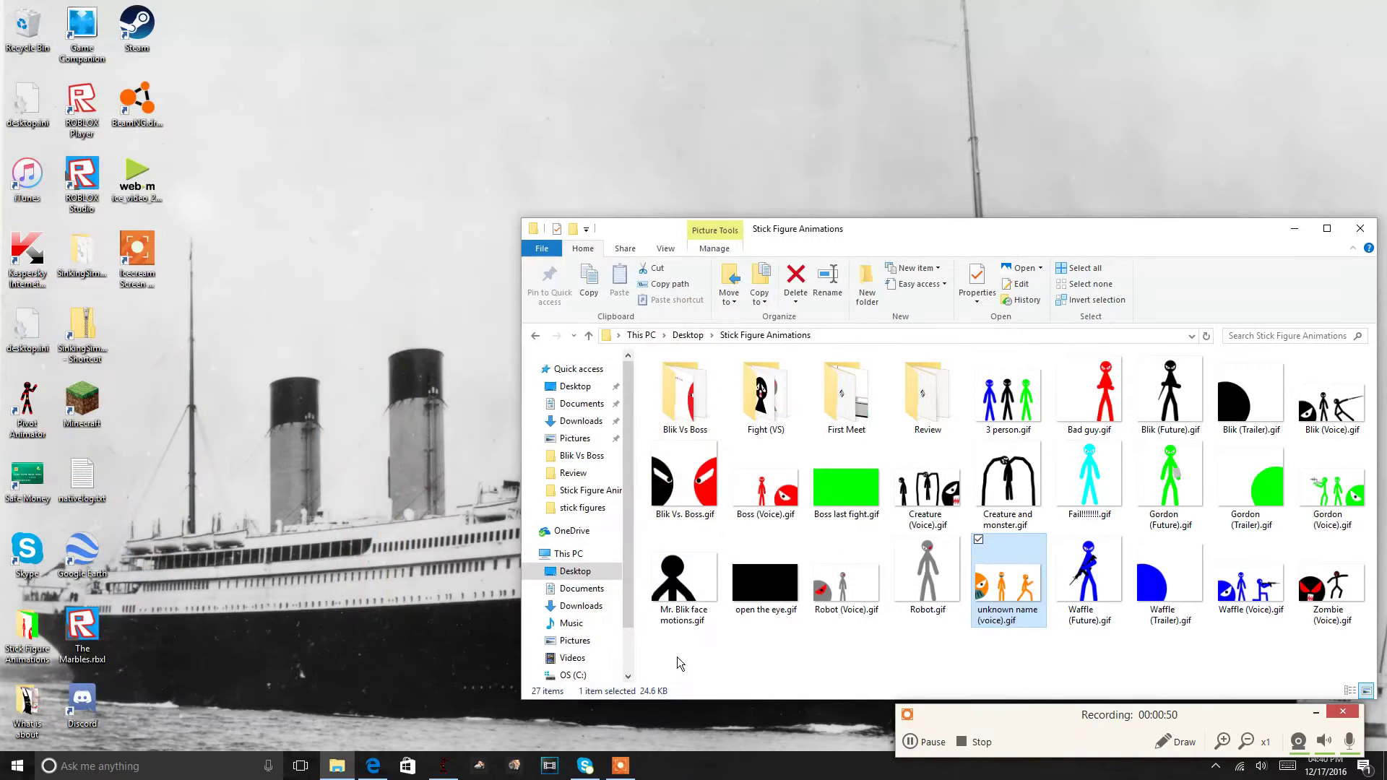
Show the Uptodown Pivot Stickfigure Animator 4.1.10 download page in Edge, then return to Pivot Animator
left_click(444, 766)
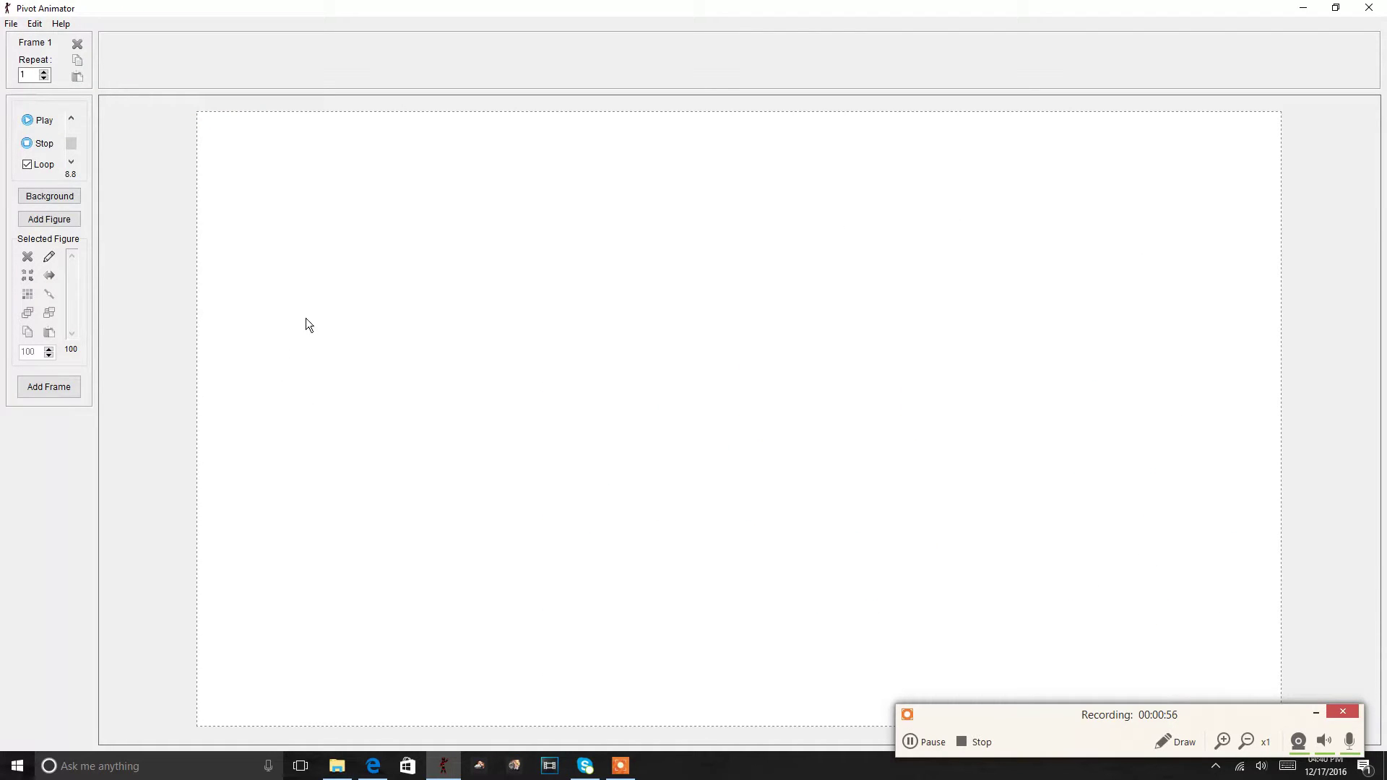
left_click(374, 767)
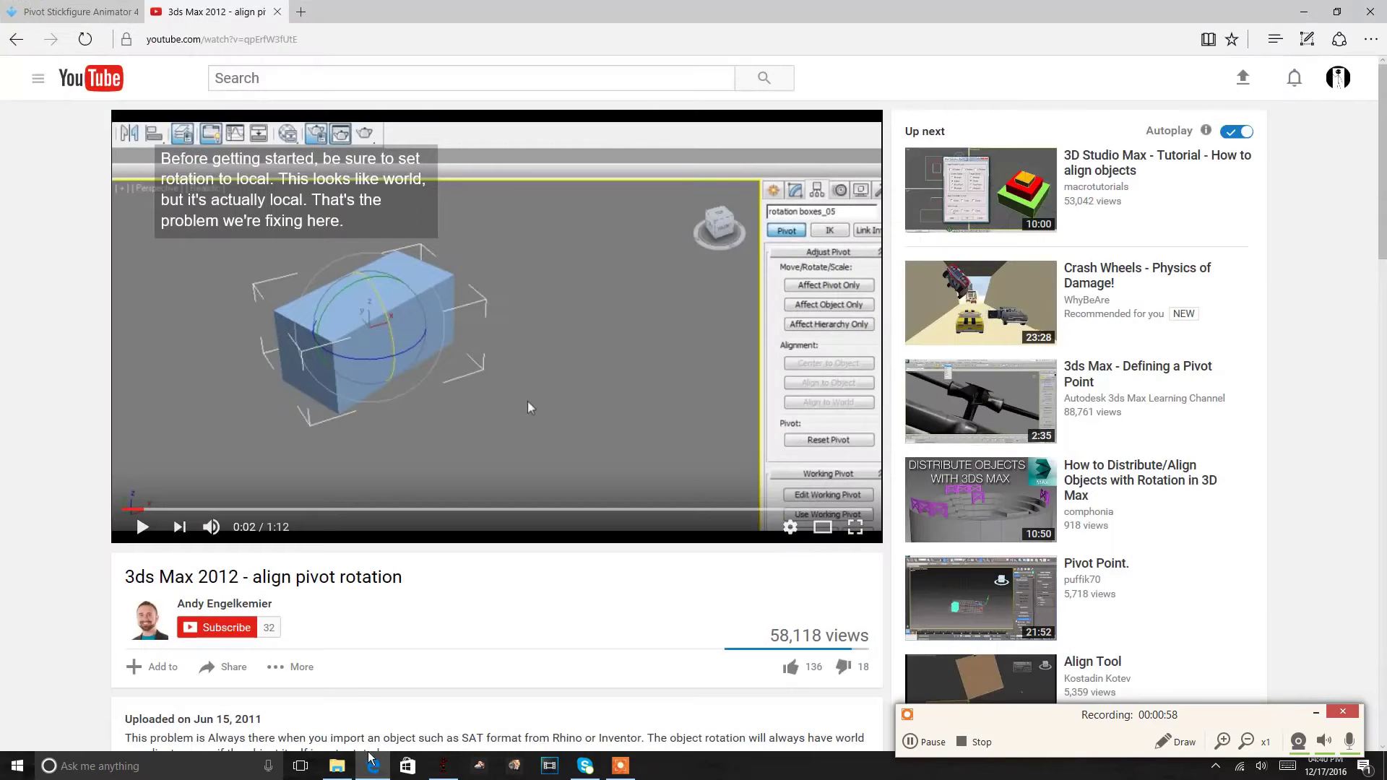
key("ctrl+1")
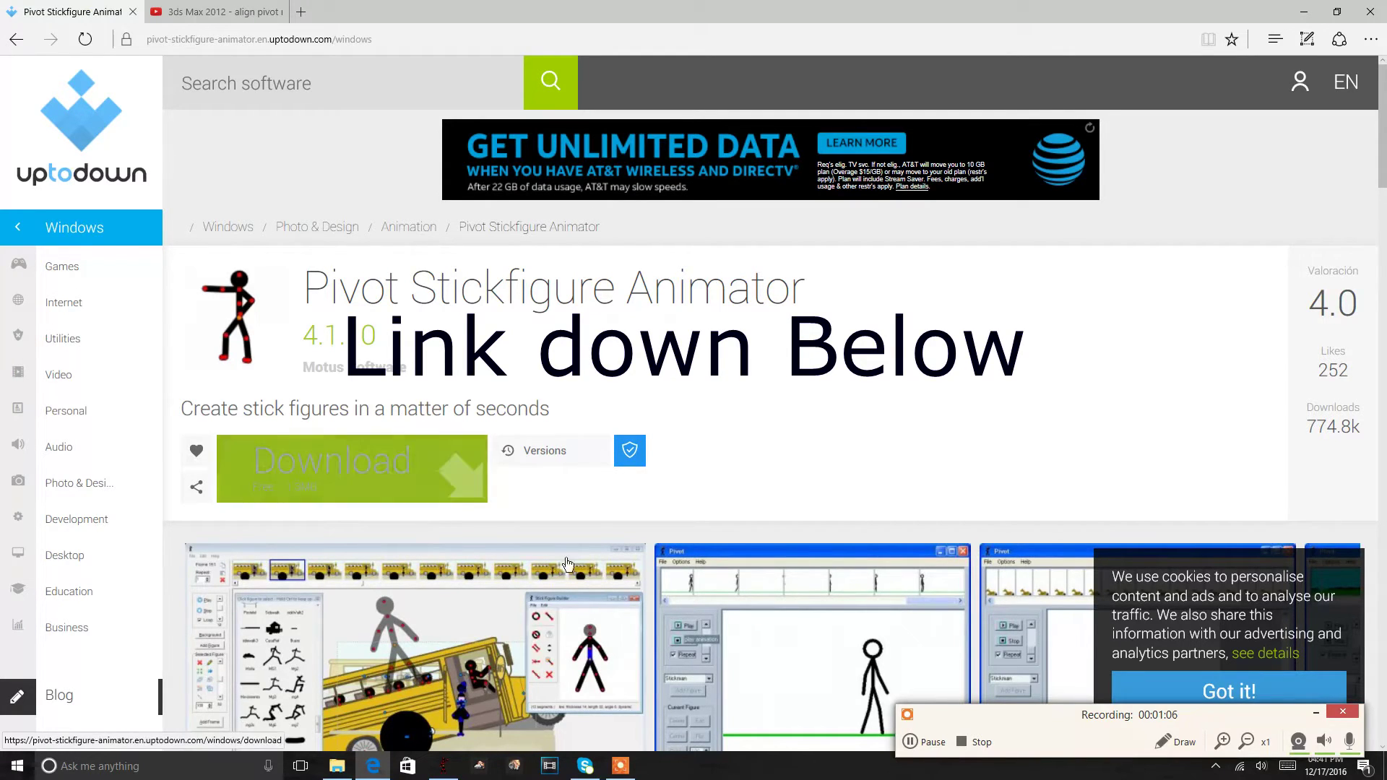
left_click(442, 766)
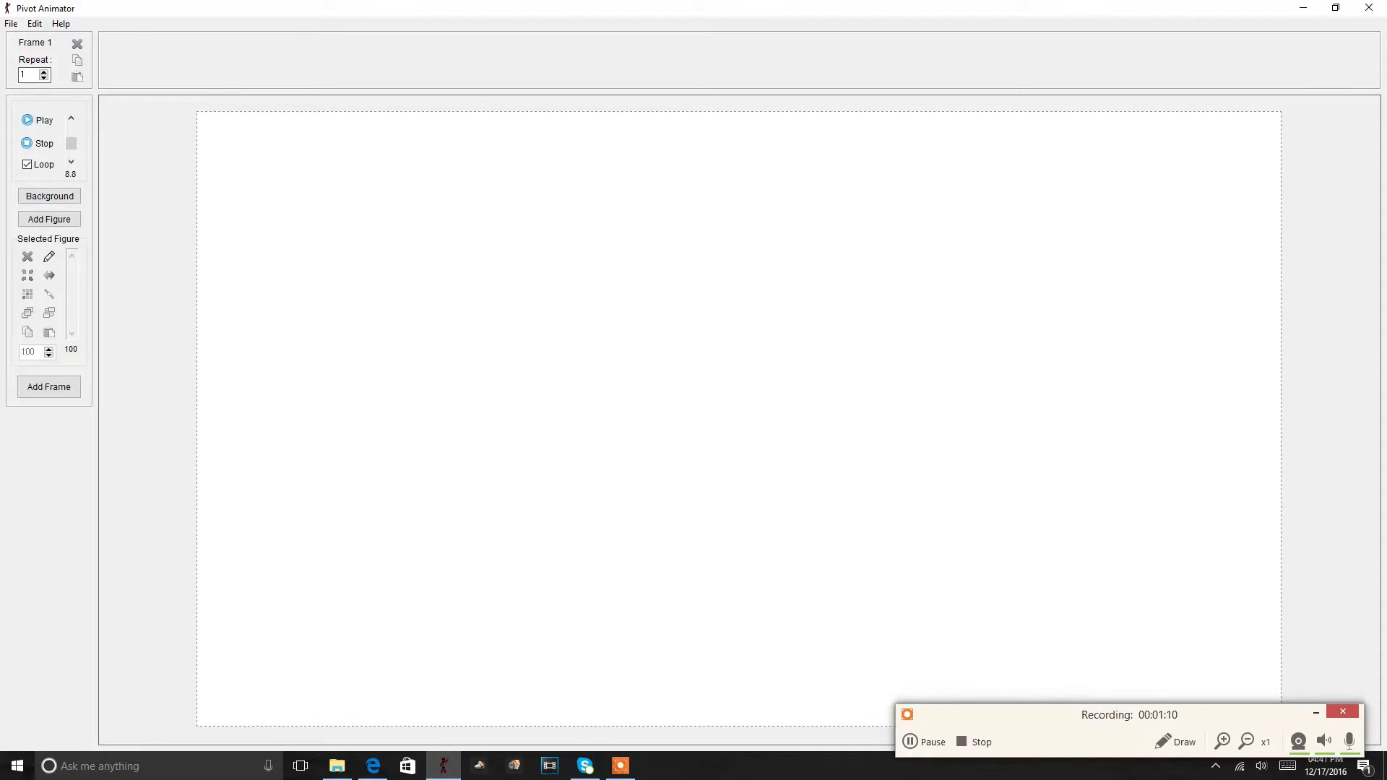
Load the eye point.stk figure type onto the canvas
left_click(10, 23)
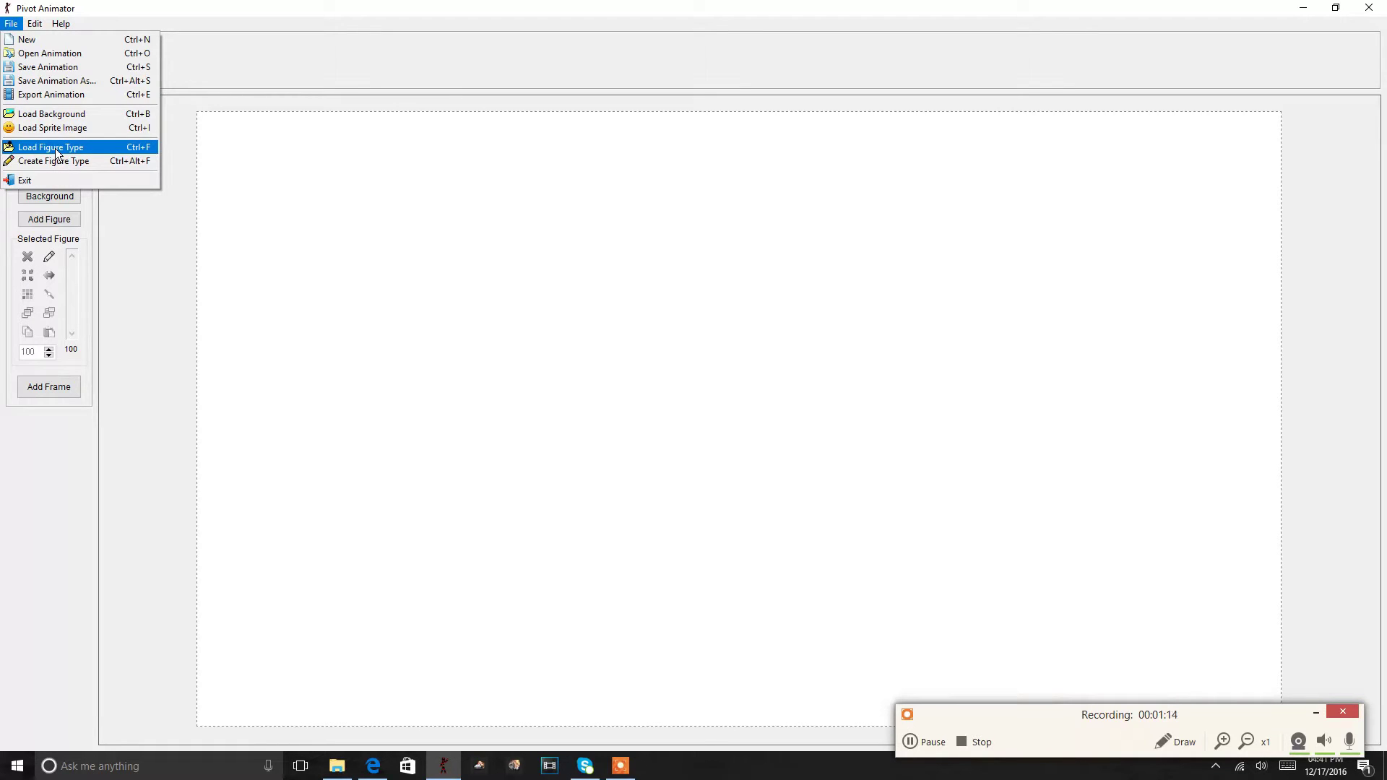
left_click(56, 148)
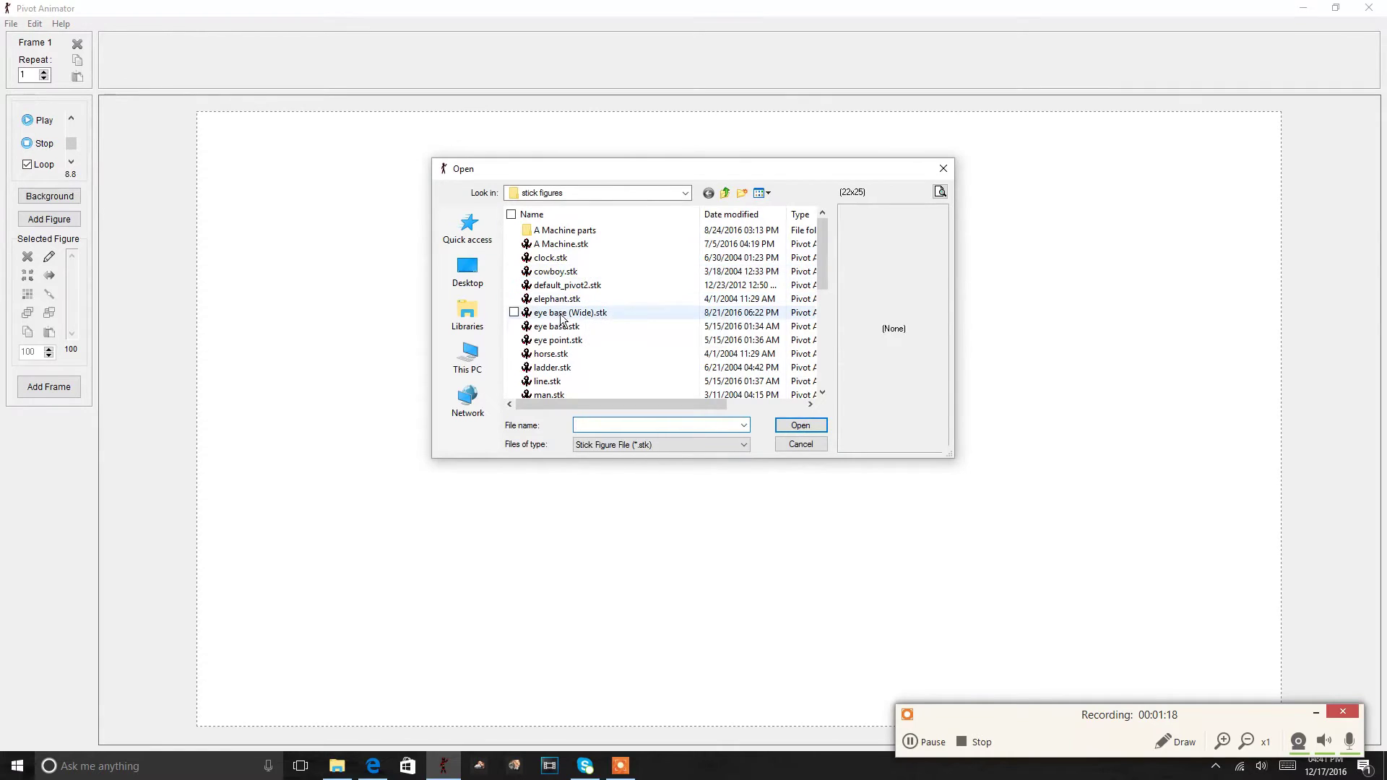
left_click(558, 340)
left_click(793, 430)
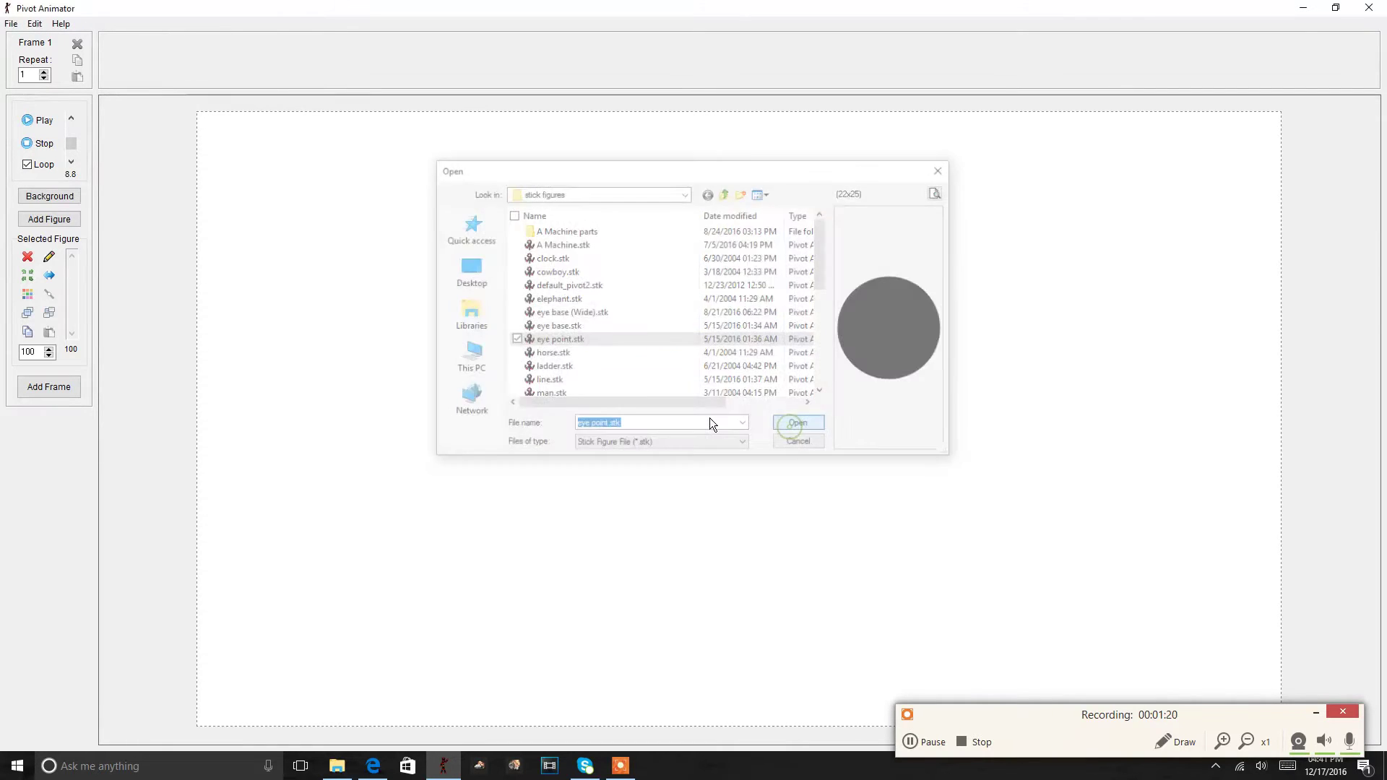
left_click(693, 413)
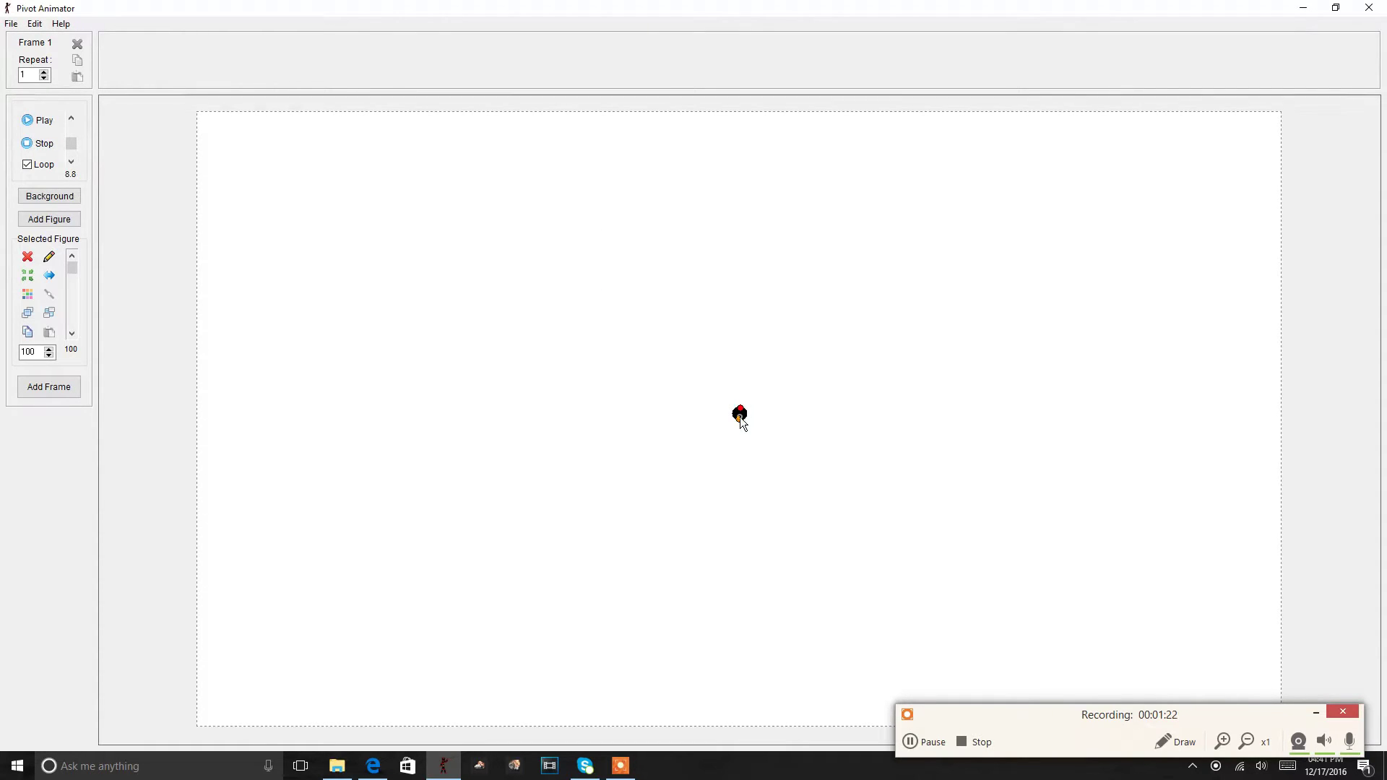
Move the figure mid-canvas and enlarge its circle into a big black head
mouse_move(739, 415)
left_mouse_down()
mouse_move(720, 327)
mouse_move(730, 336)
left_mouse_up()
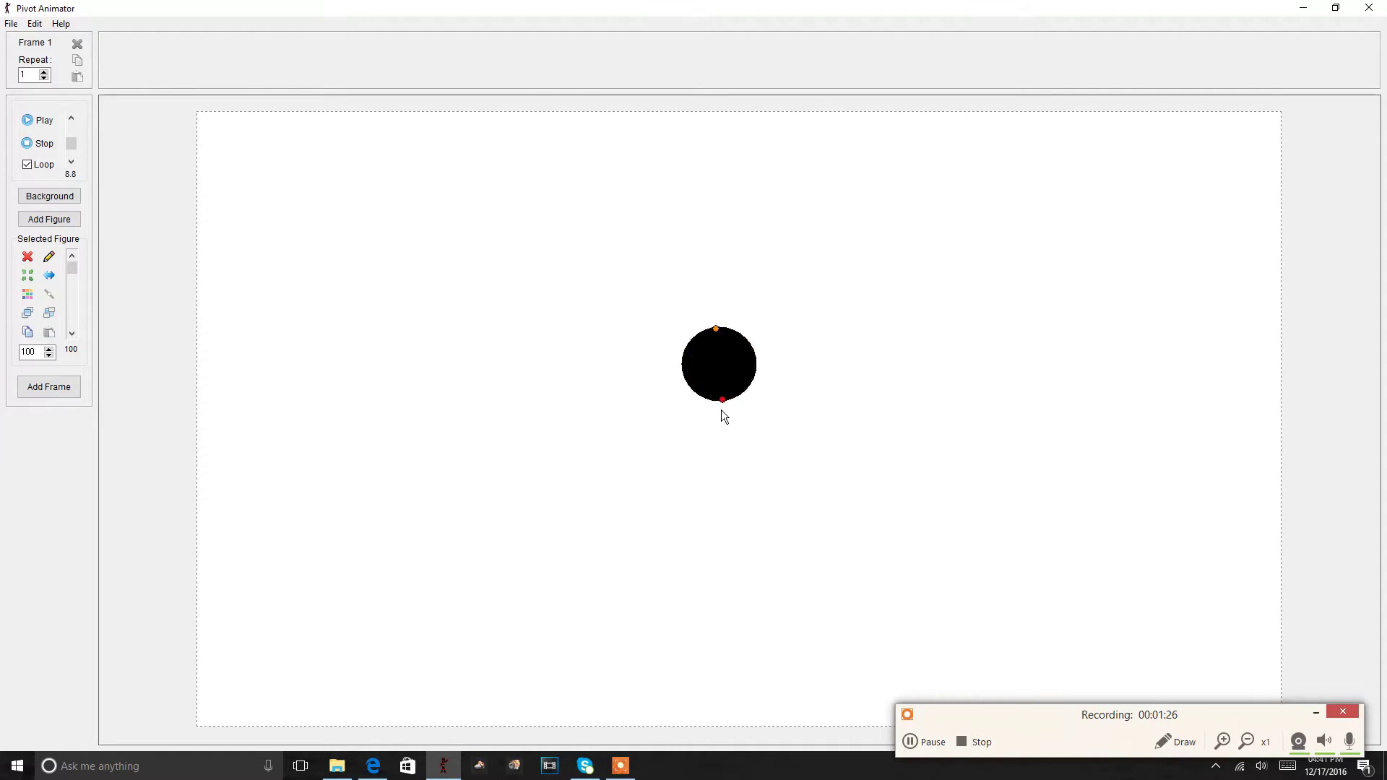
left_click_drag(722, 399, 726, 743)
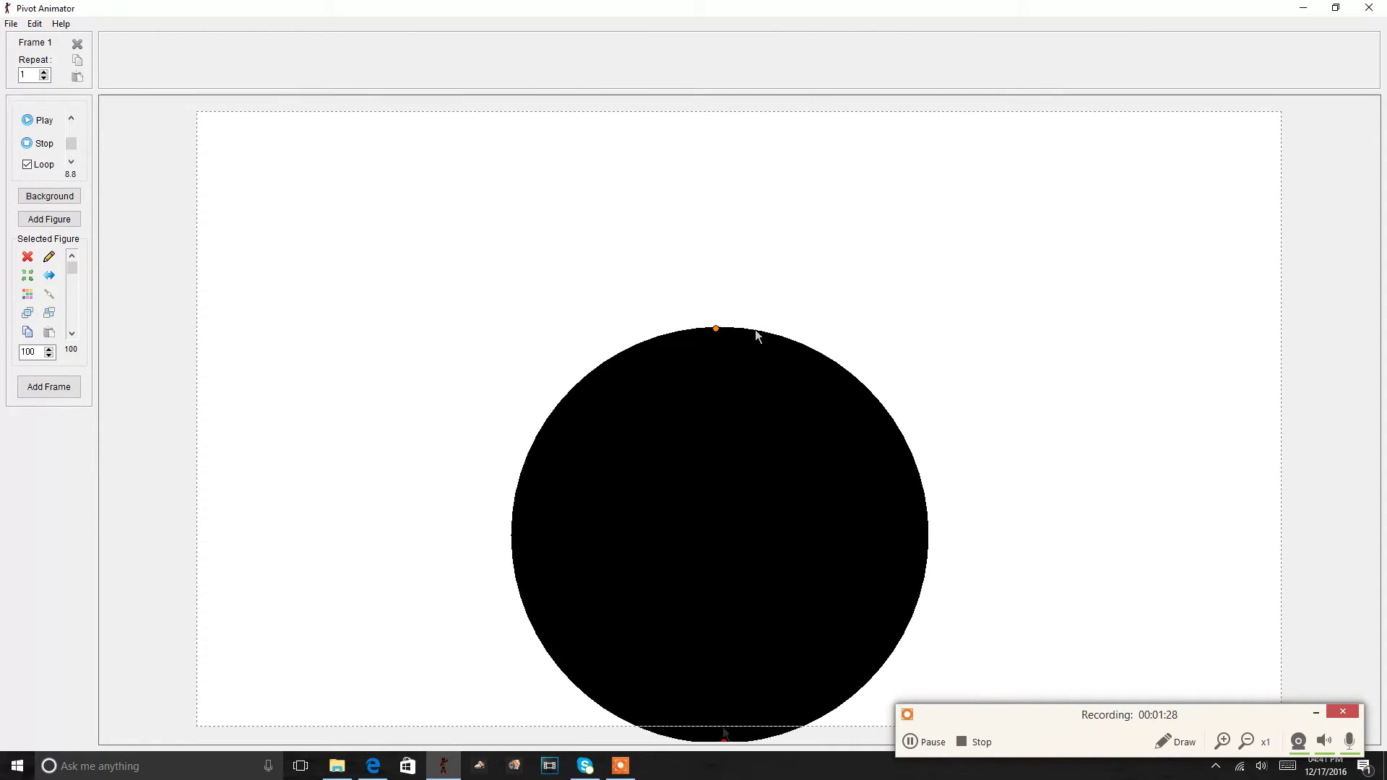
left_click_drag(718, 327, 724, 236)
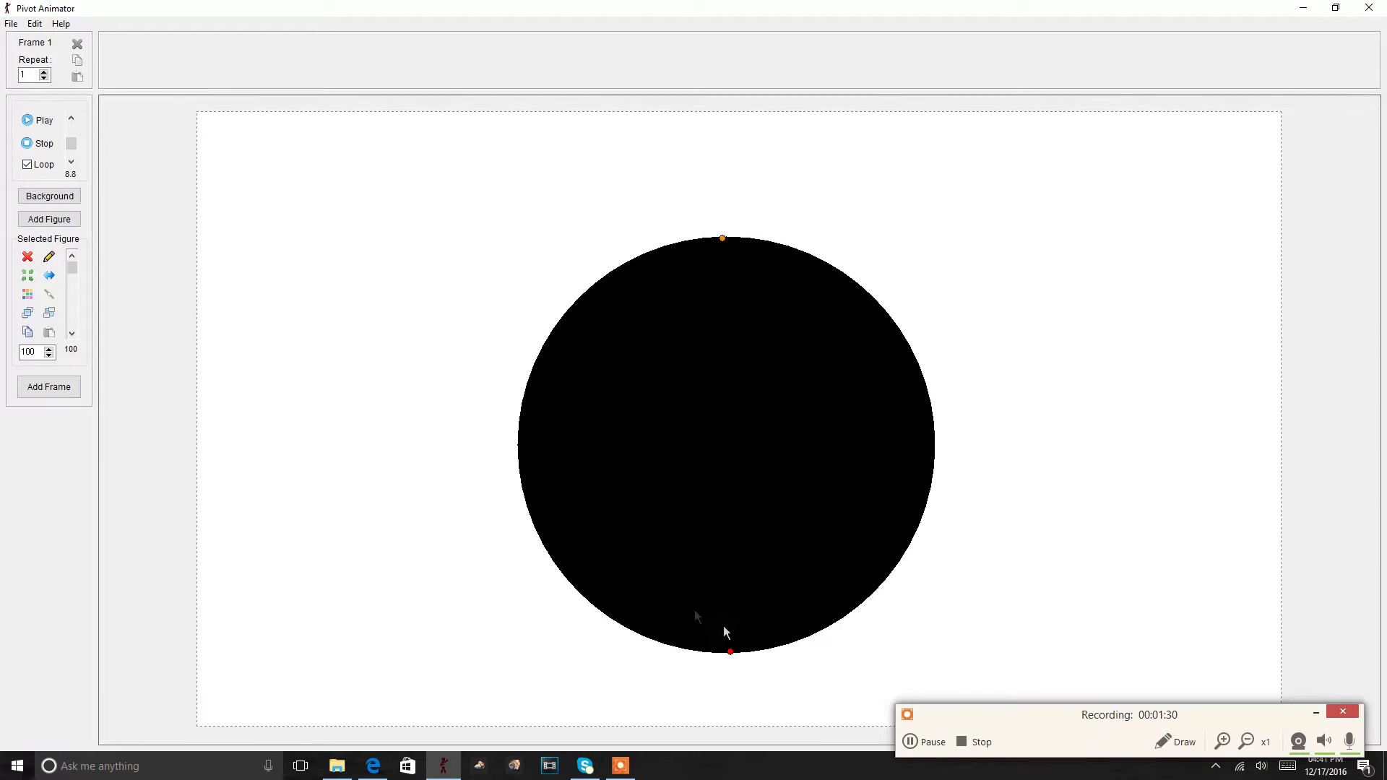
left_click_drag(728, 650, 735, 685)
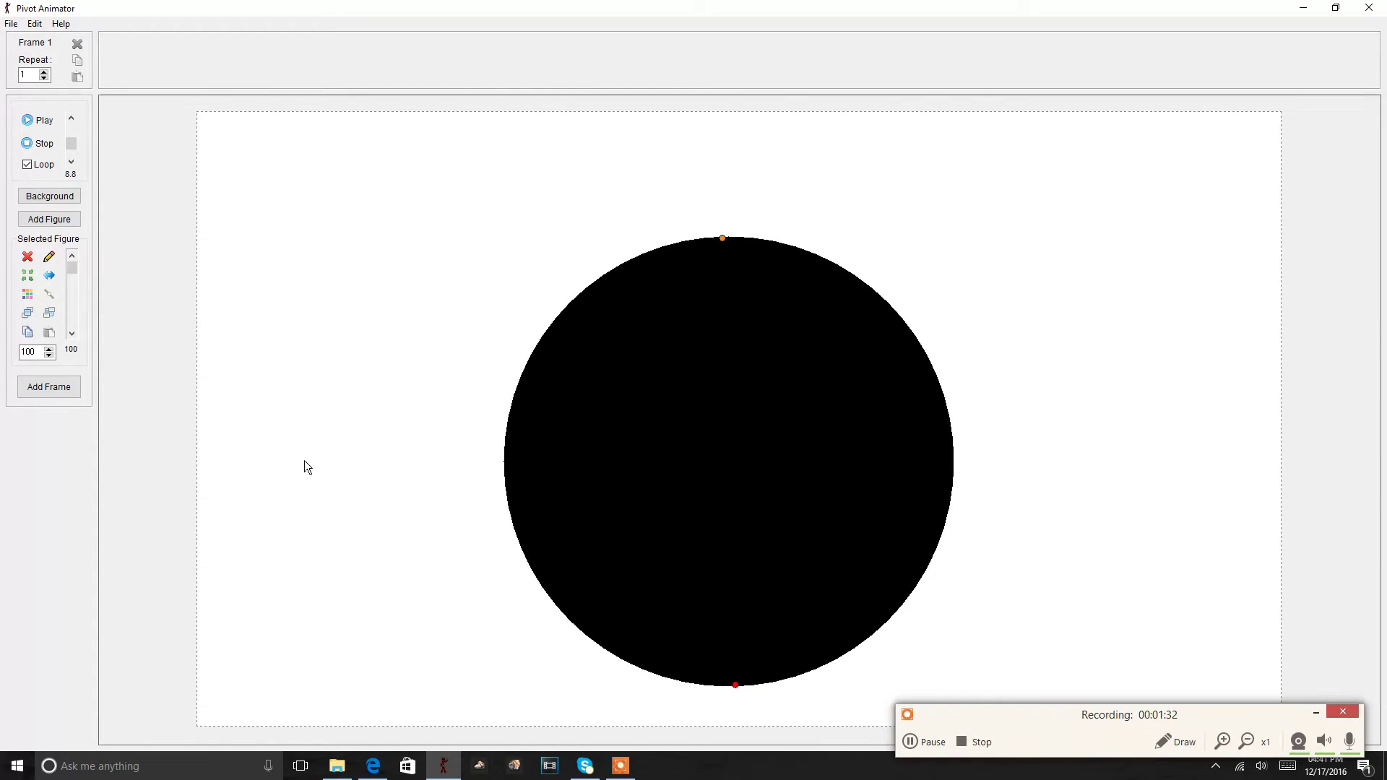
left_click(12, 23)
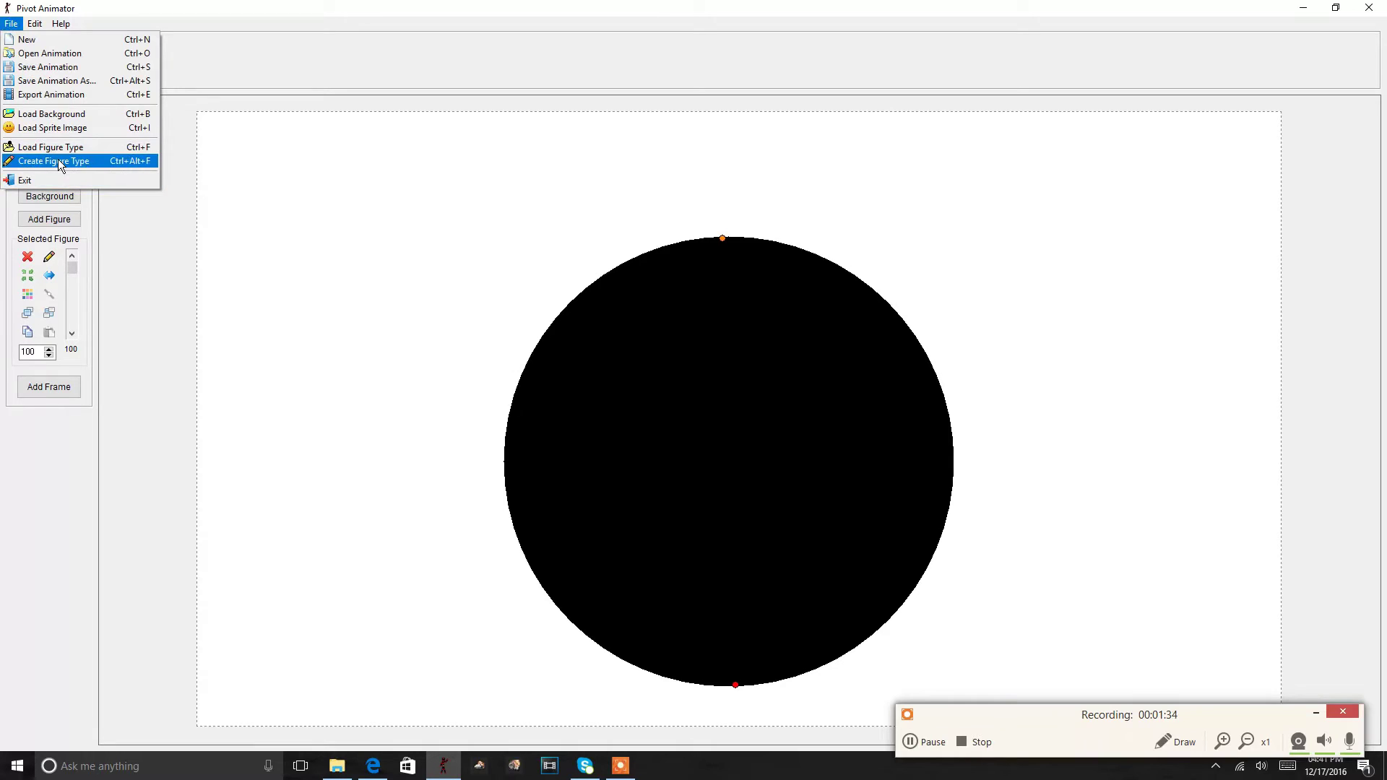
In a maximized Stick Figure Builder, place the eye line on the head and make the head green
left_click(57, 160)
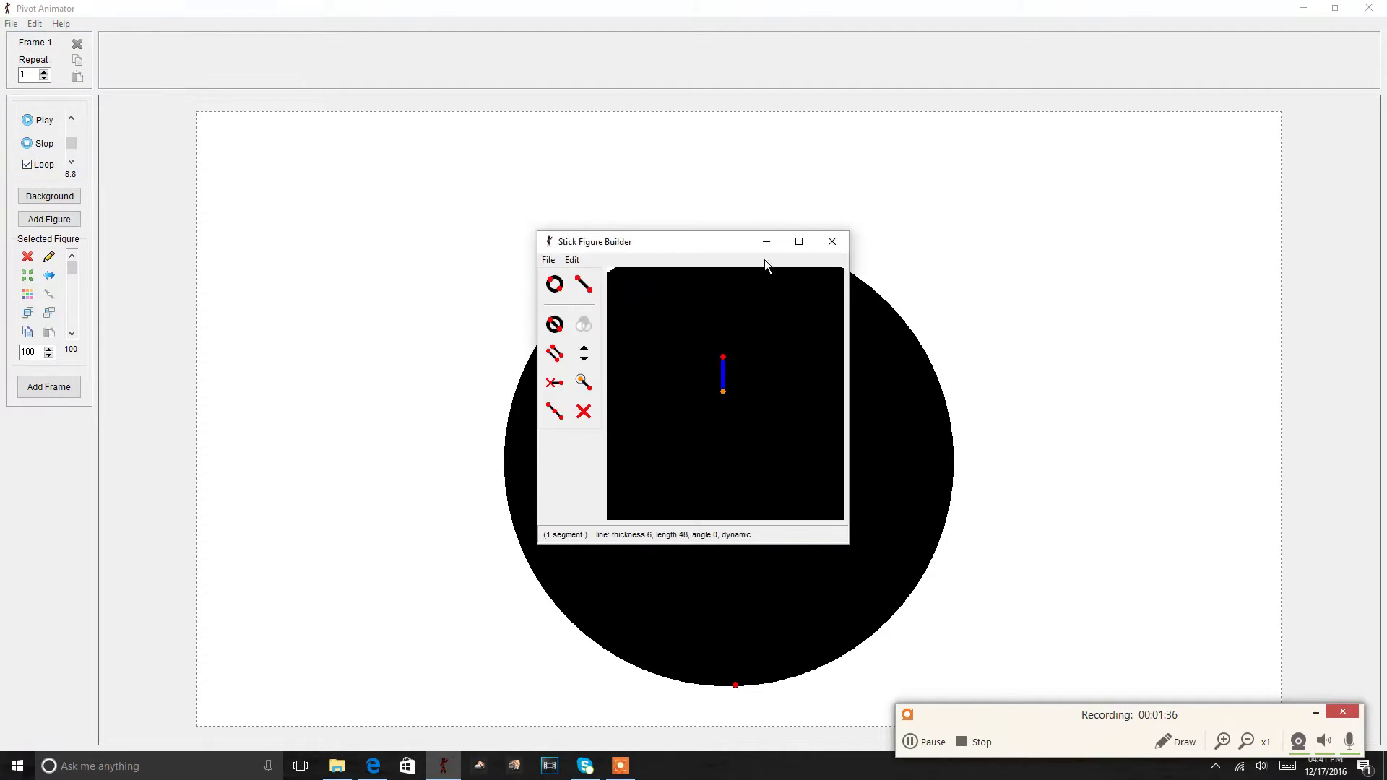
left_click(832, 241)
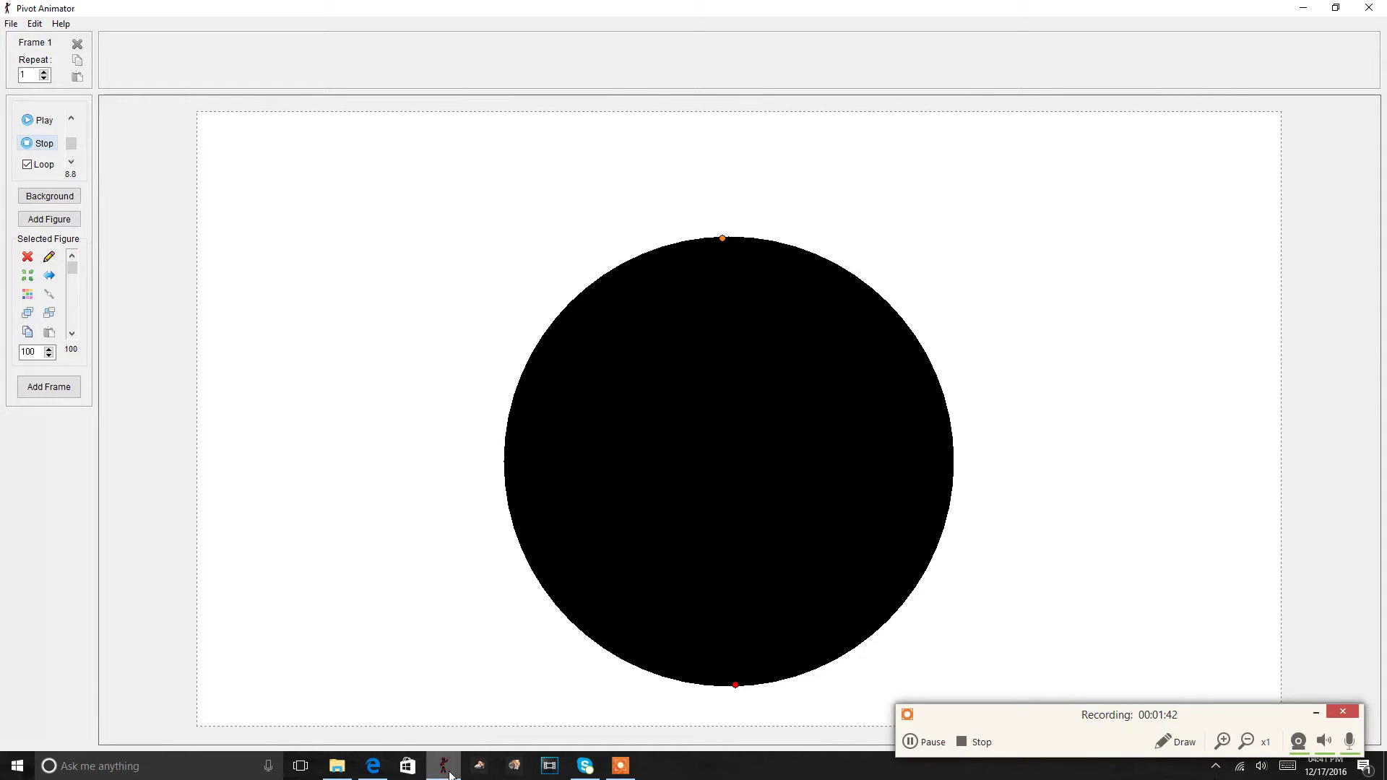
left_click(10, 24)
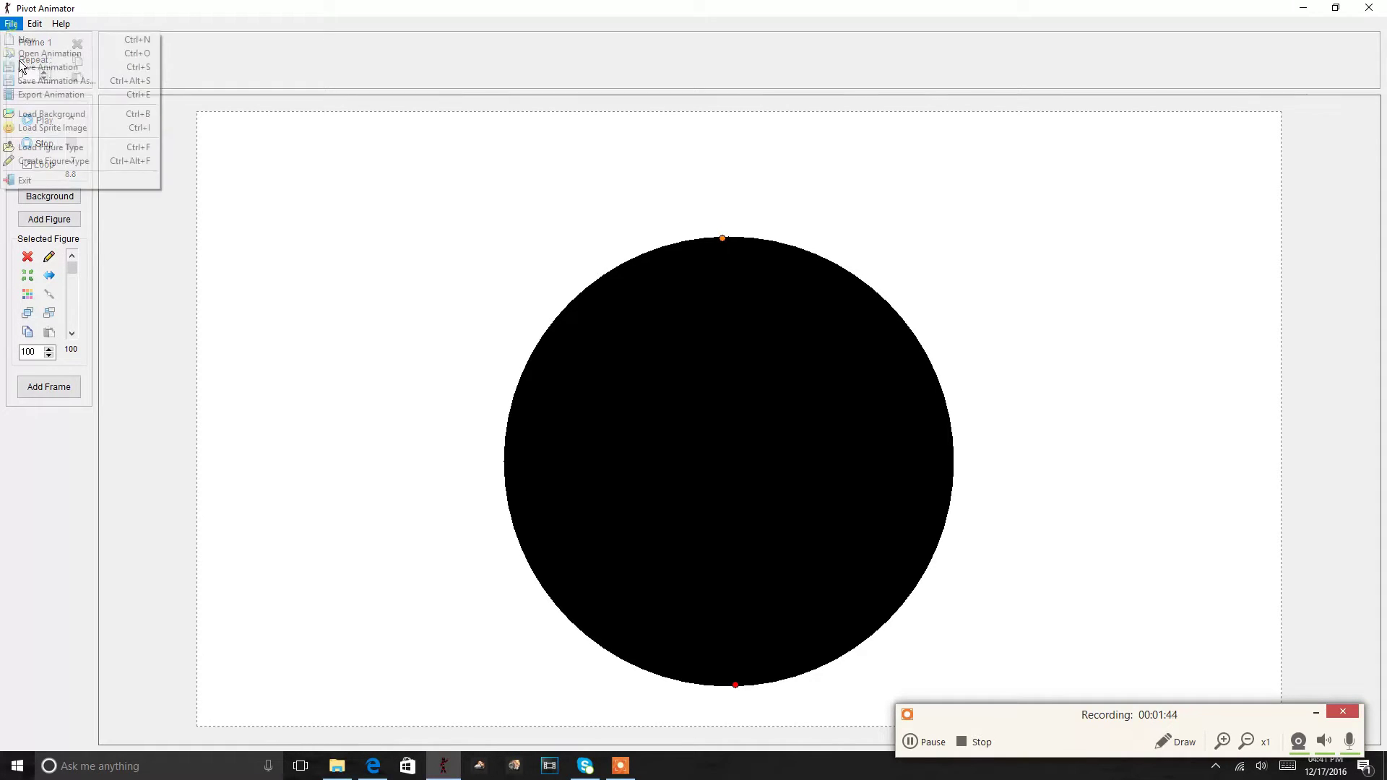
left_click(54, 161)
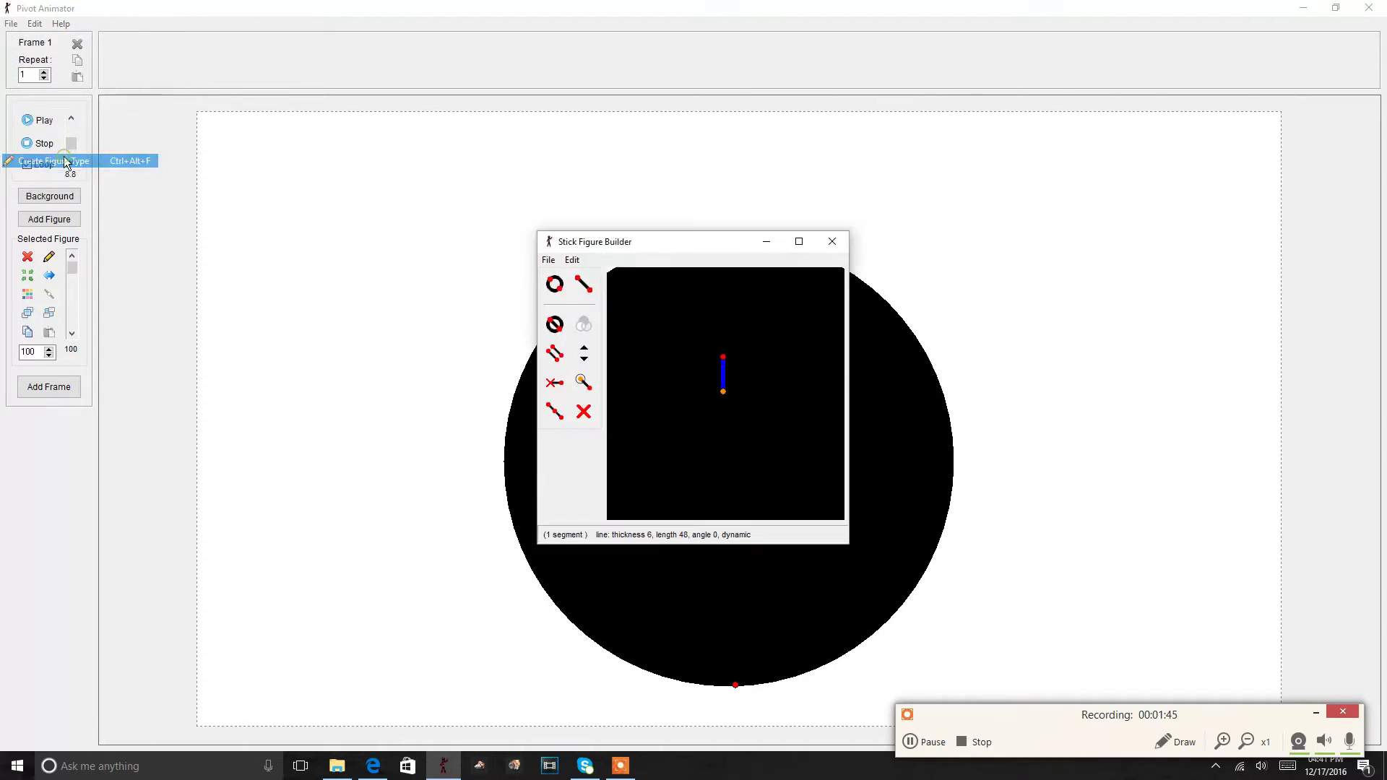
left_click(801, 241)
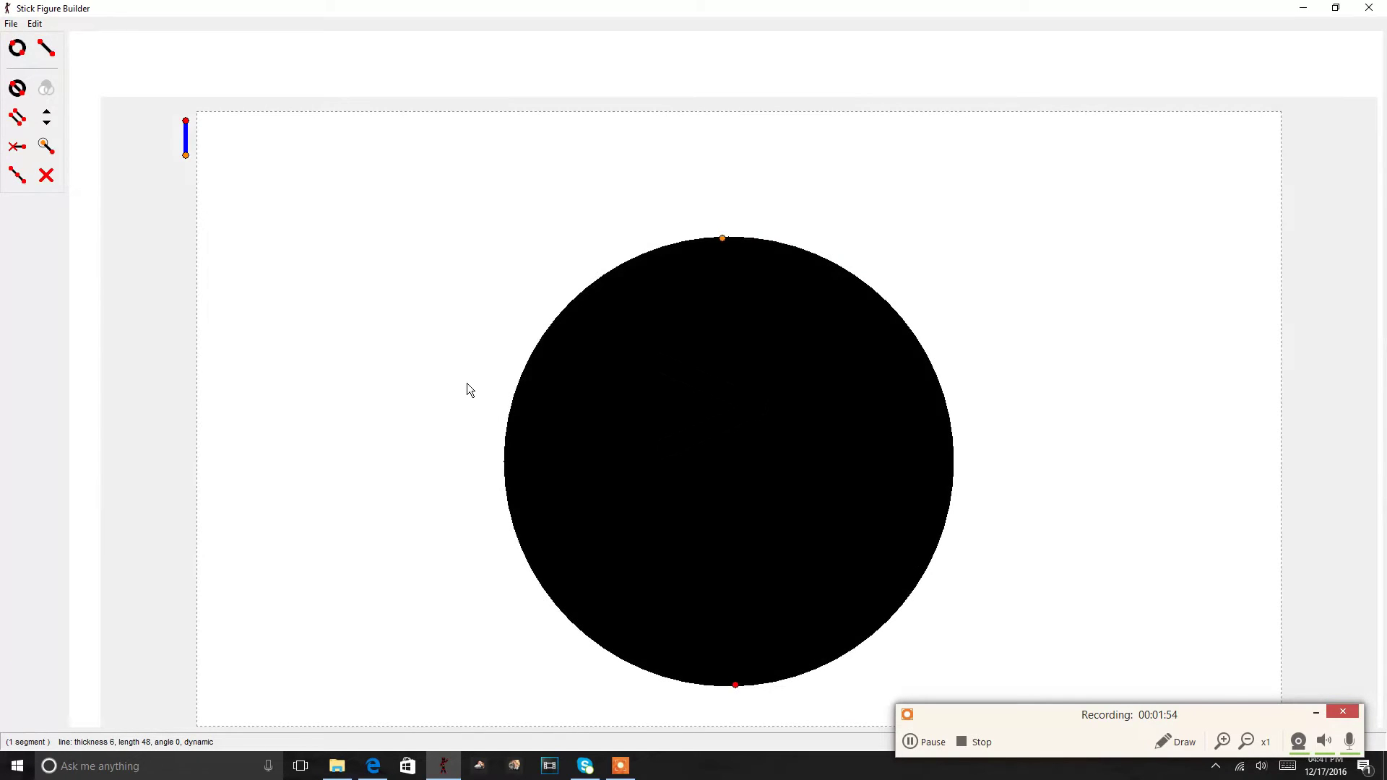
left_click_drag(187, 139, 551, 347)
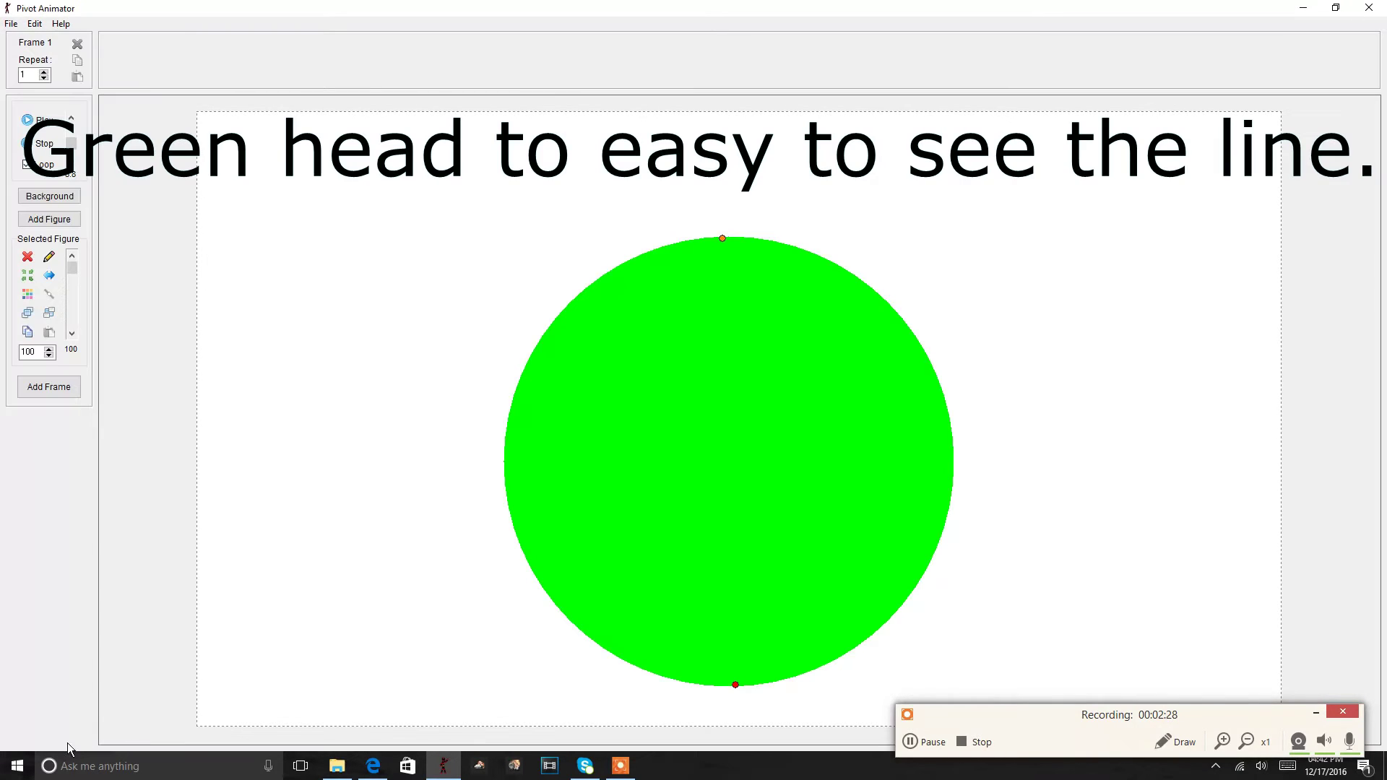
left_click(10, 23)
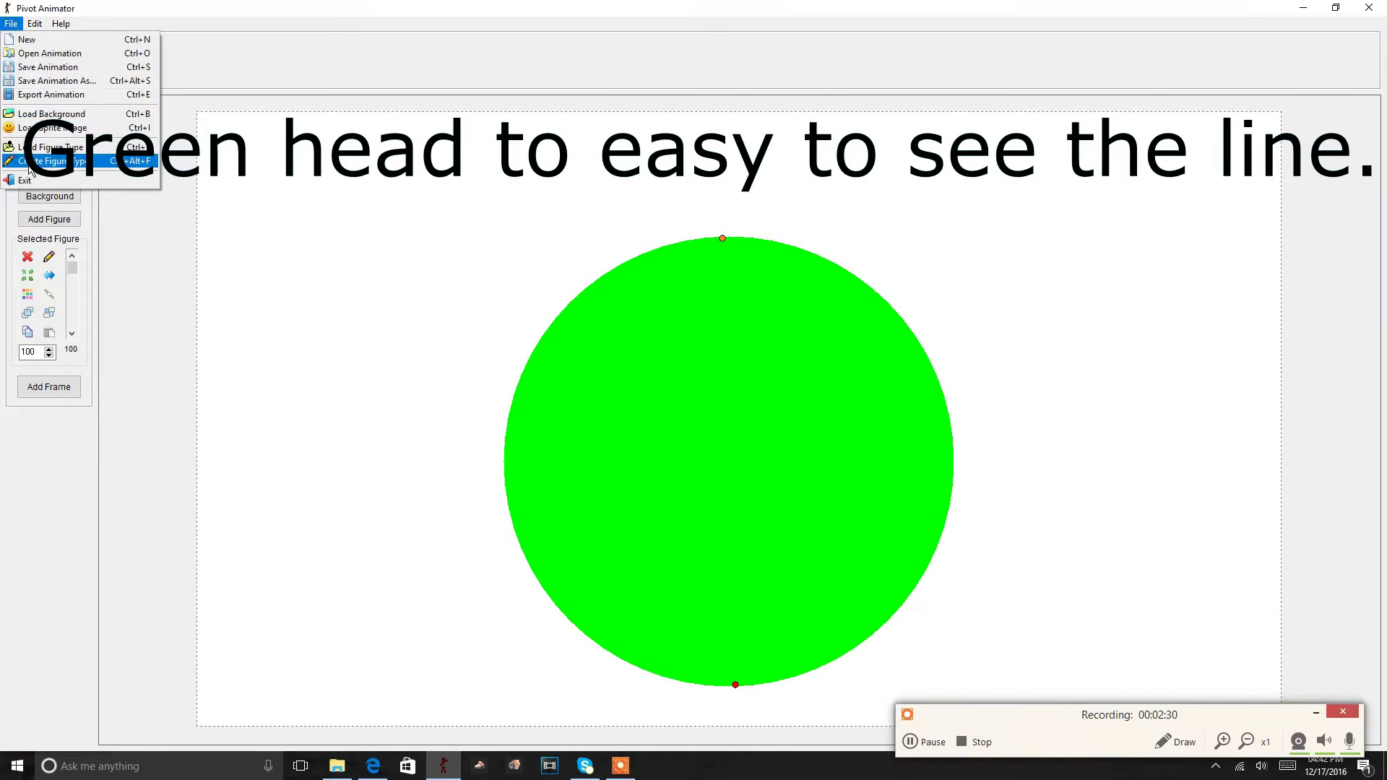
Lengthen and reposition the line into a diagonal from the head's upper left to its centre
left_click(43, 161)
left_click(60, 742)
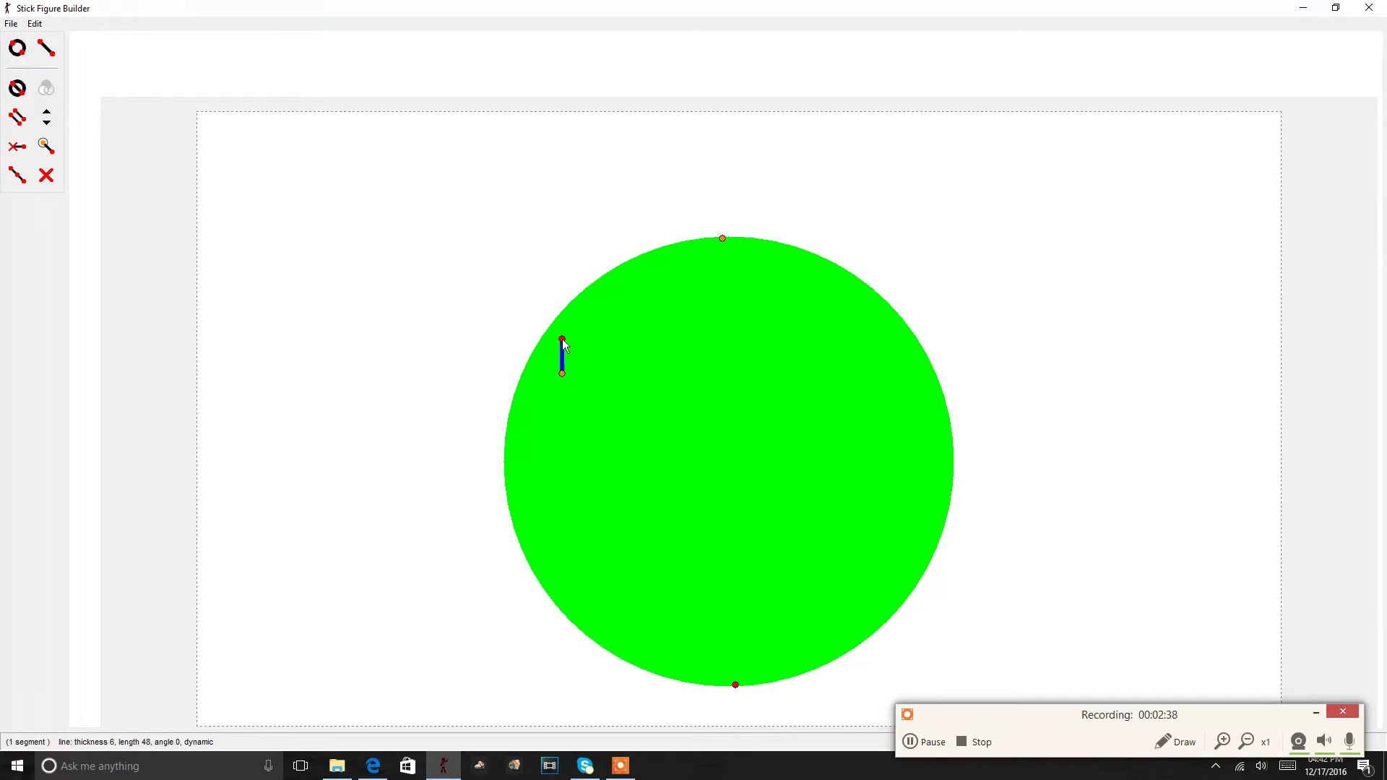
left_click_drag(563, 345, 572, 356)
left_click_drag(627, 403, 701, 452)
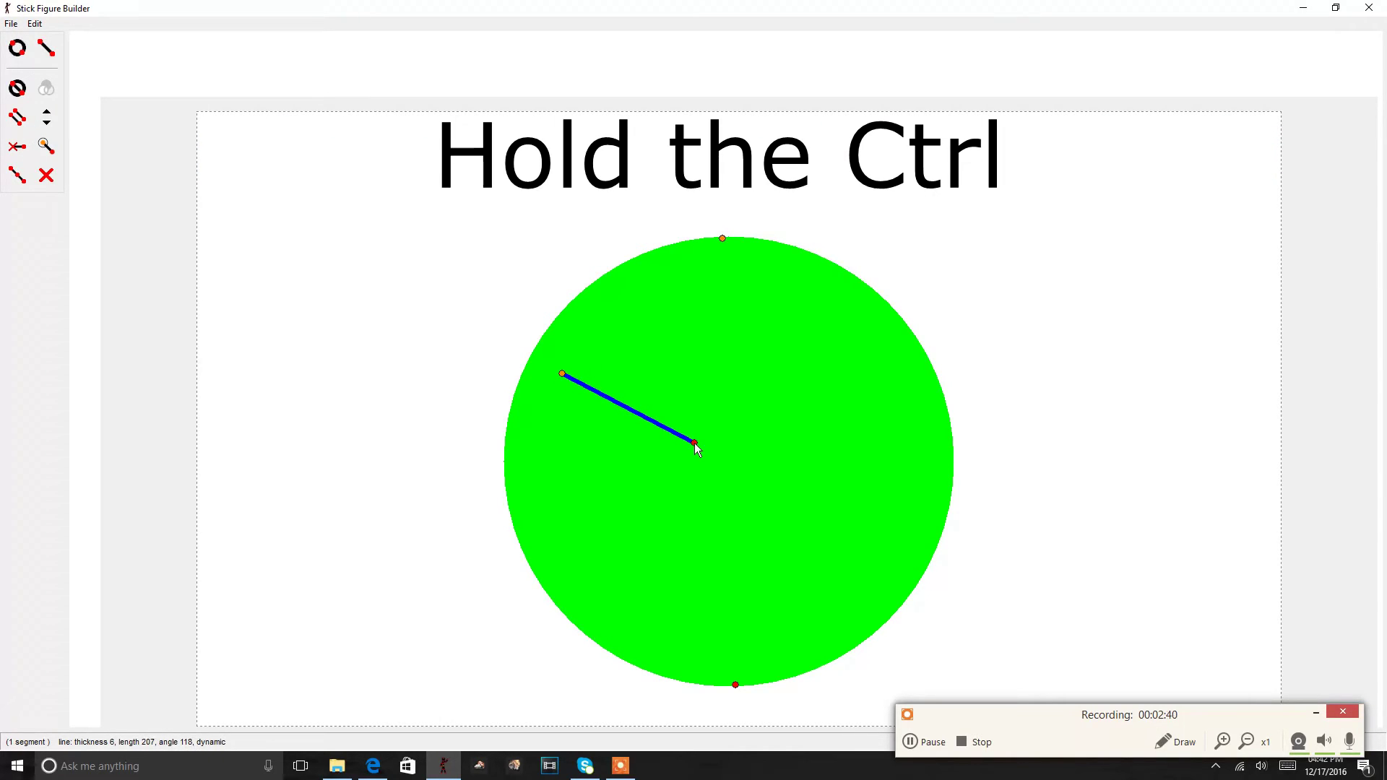
left_click_drag(578, 385, 550, 362)
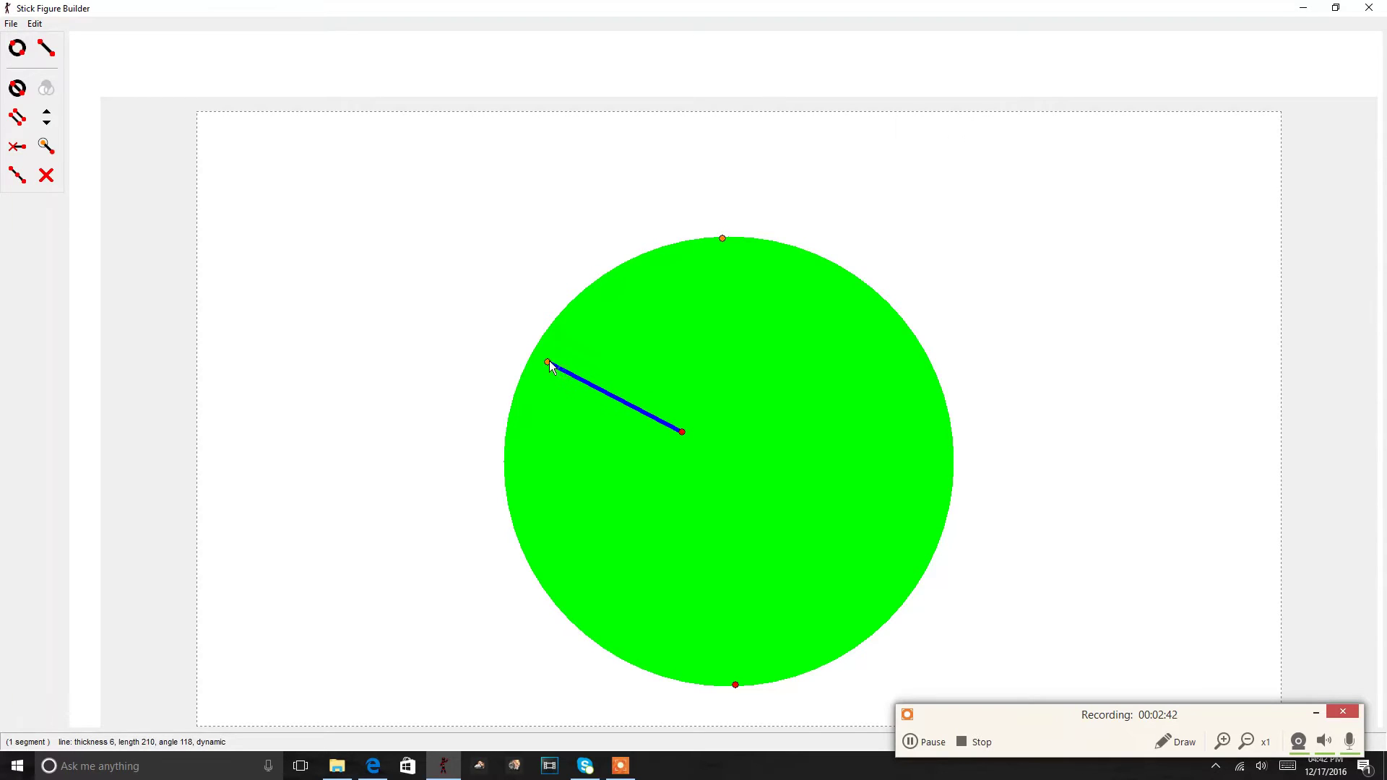
left_click_drag(683, 435, 694, 450)
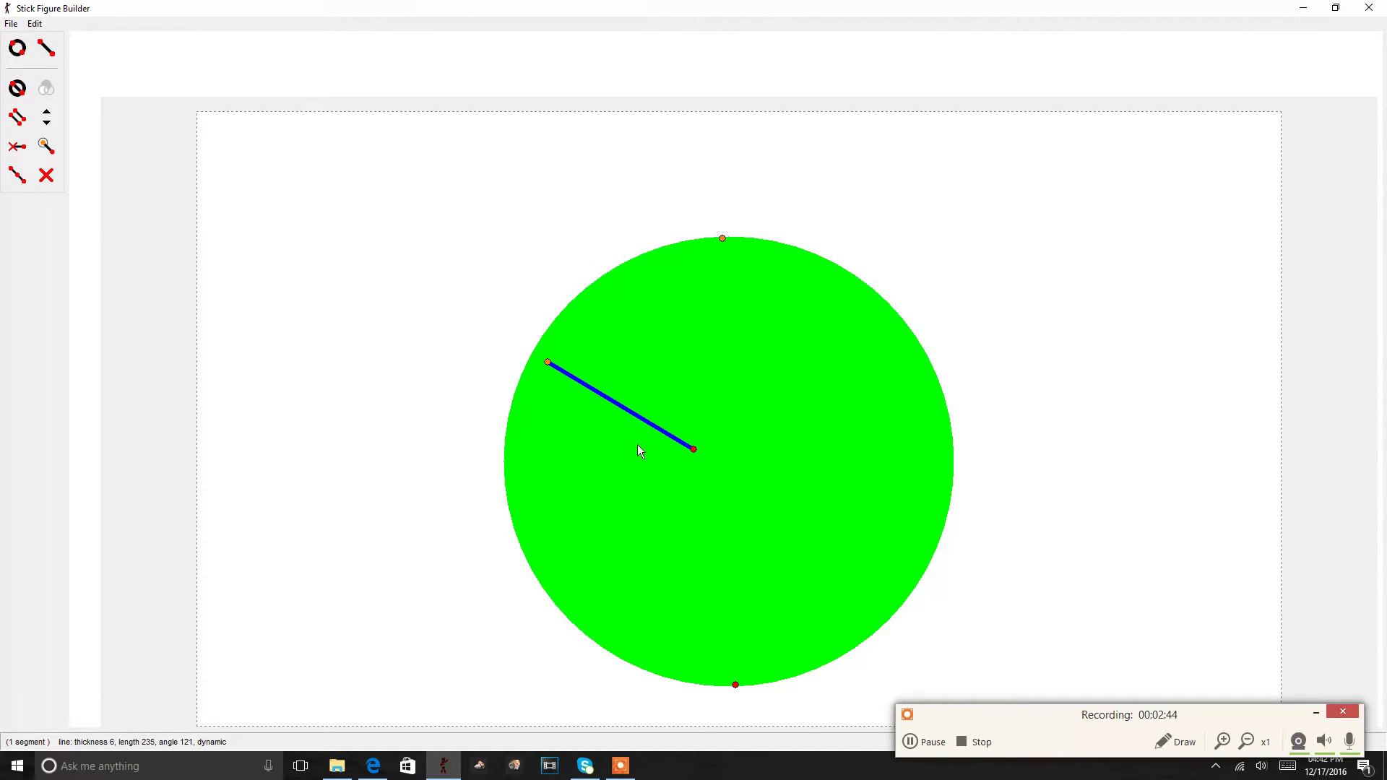
Increase the line's thickness to 16
left_click(46, 111)
left_click(46, 111)
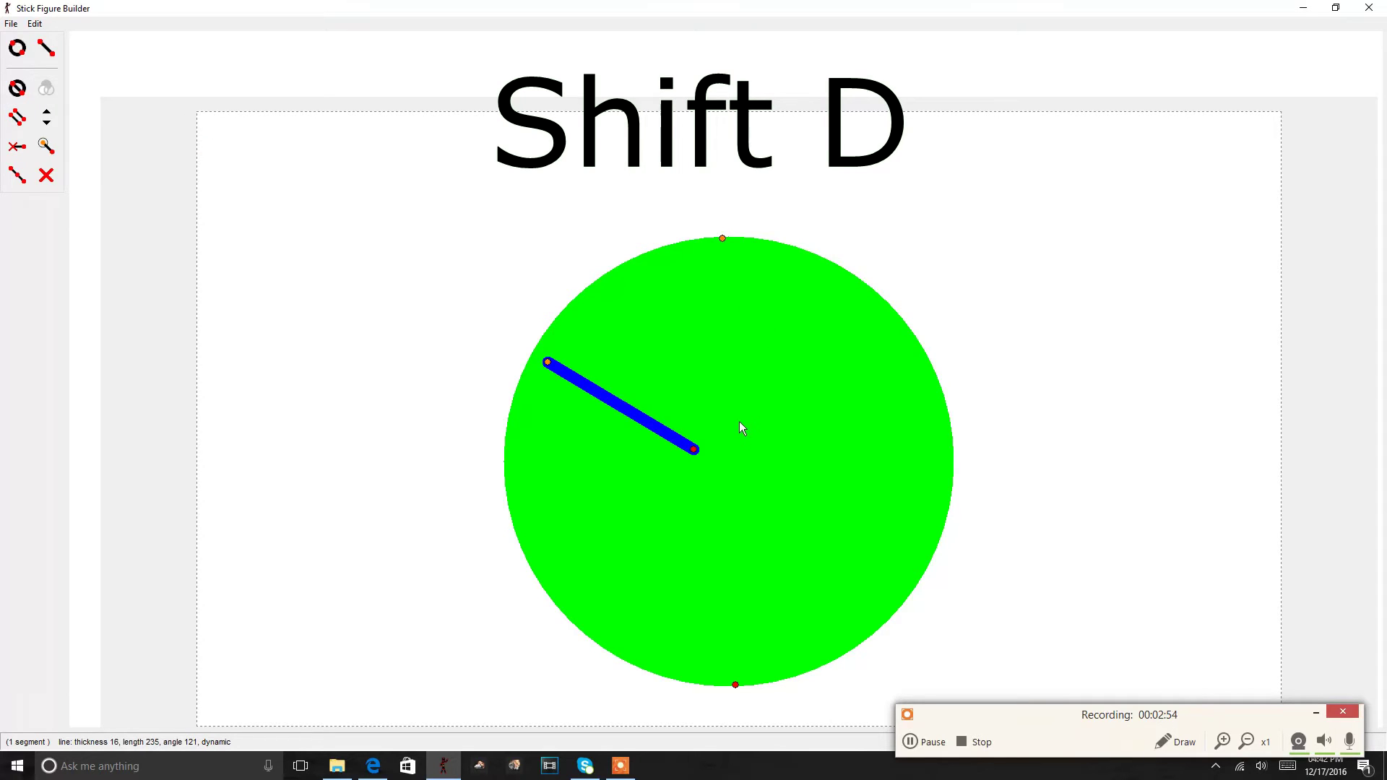
key("shift+d")
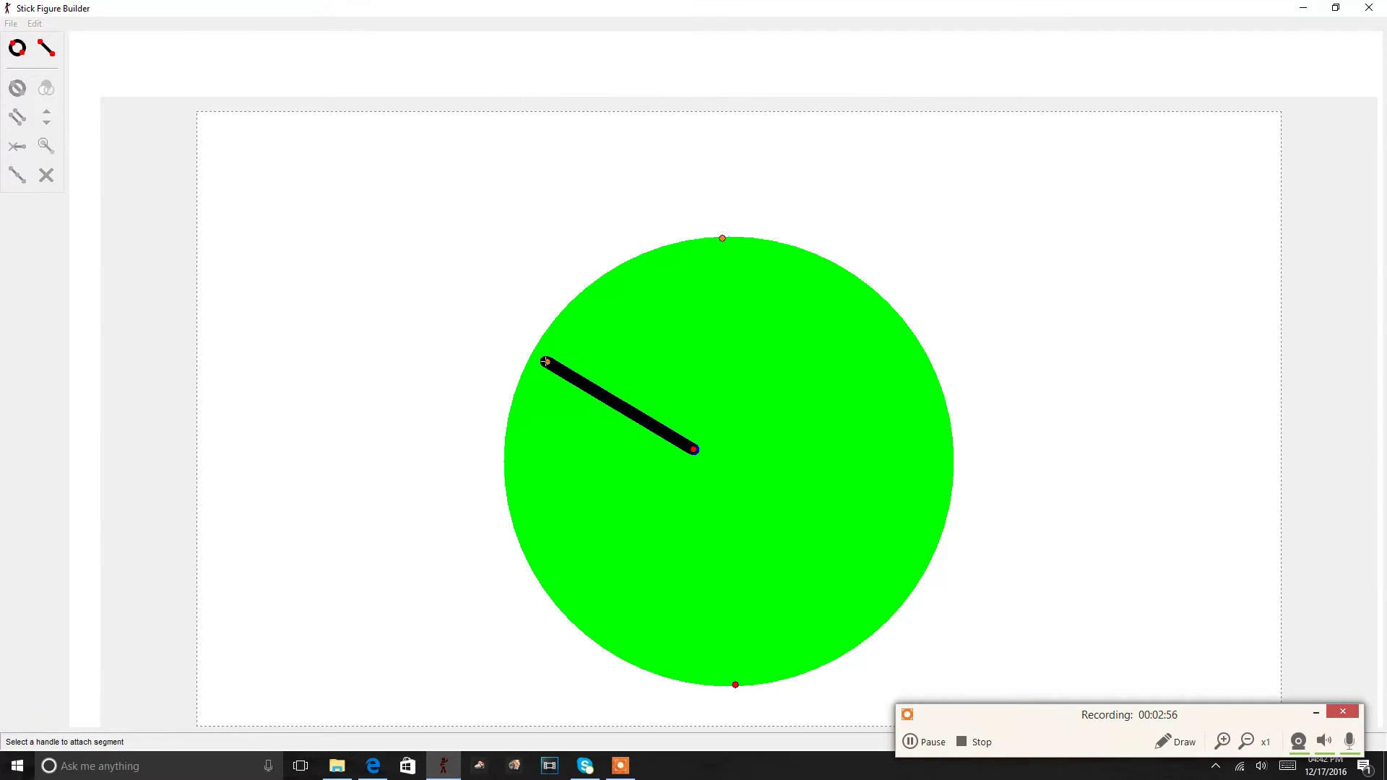
Attach duplicated thick segments at the line's centre end, bending them down-left below the line
left_click(700, 448)
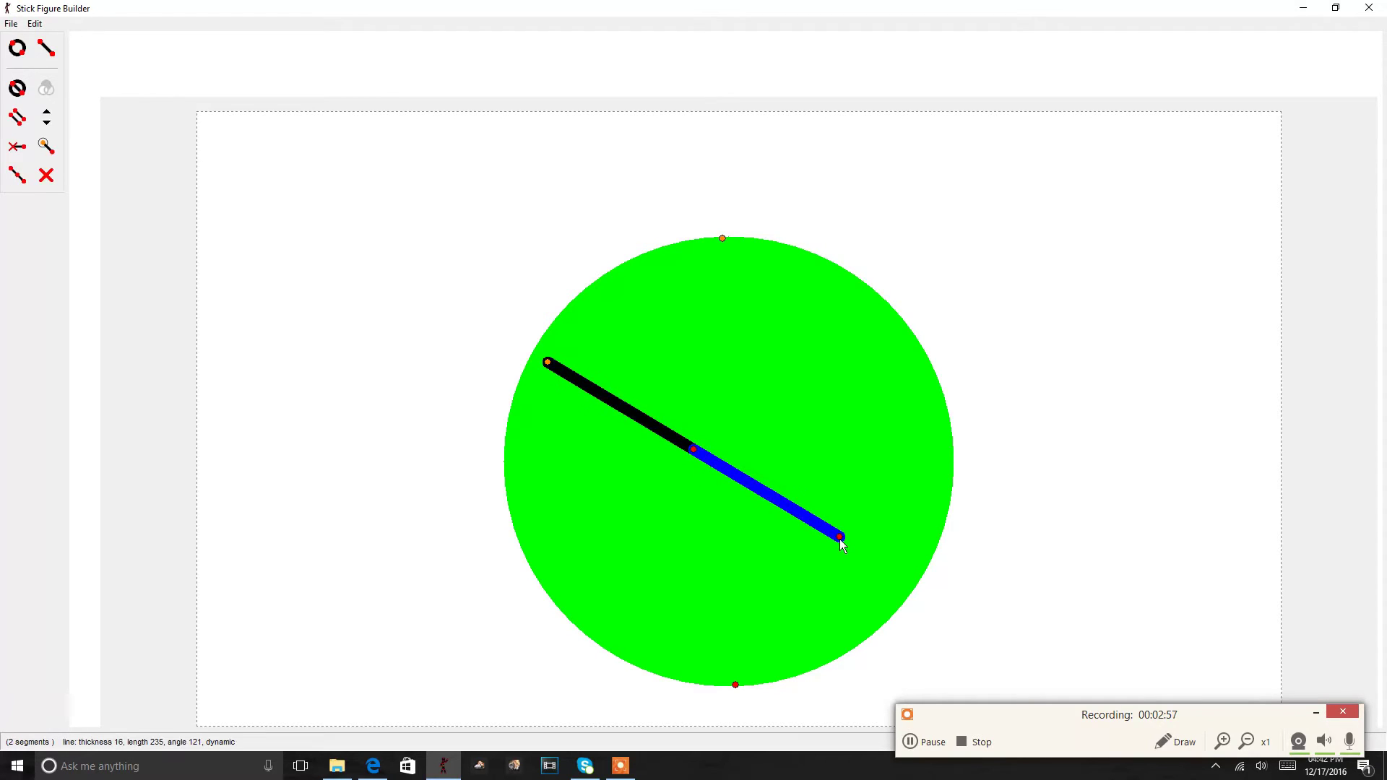
mouse_move(844, 539)
left_mouse_down()
mouse_move(654, 508)
mouse_move(676, 472)
left_mouse_up()
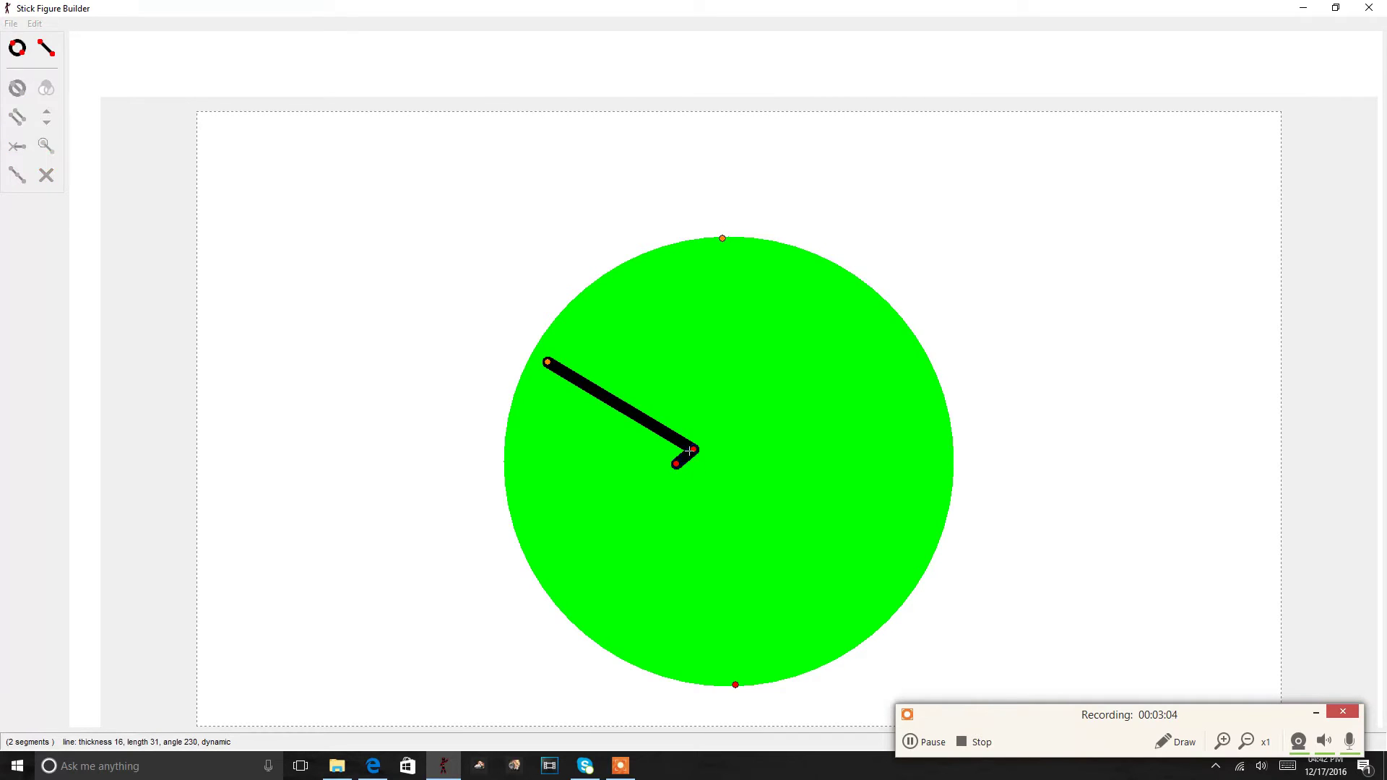
key("shift+d")
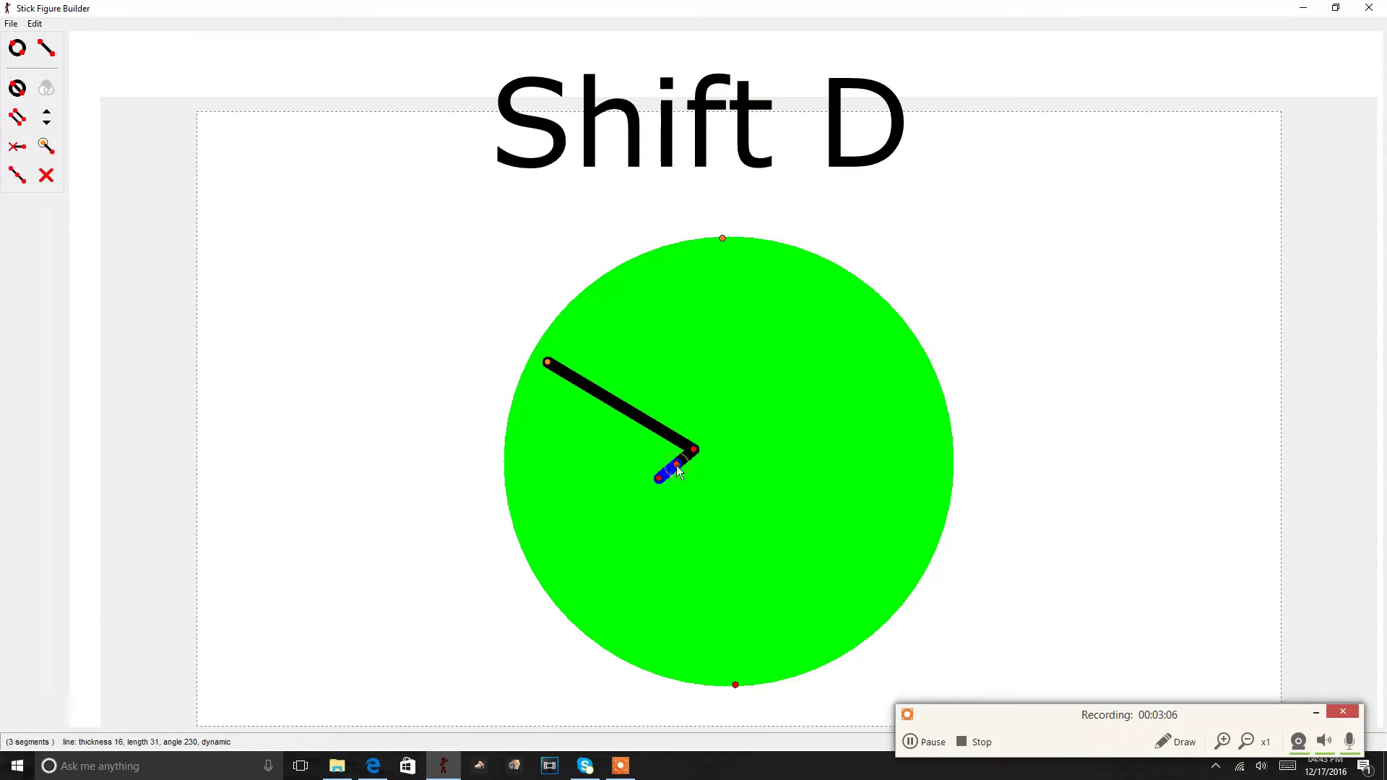
left_click_drag(677, 464, 634, 504)
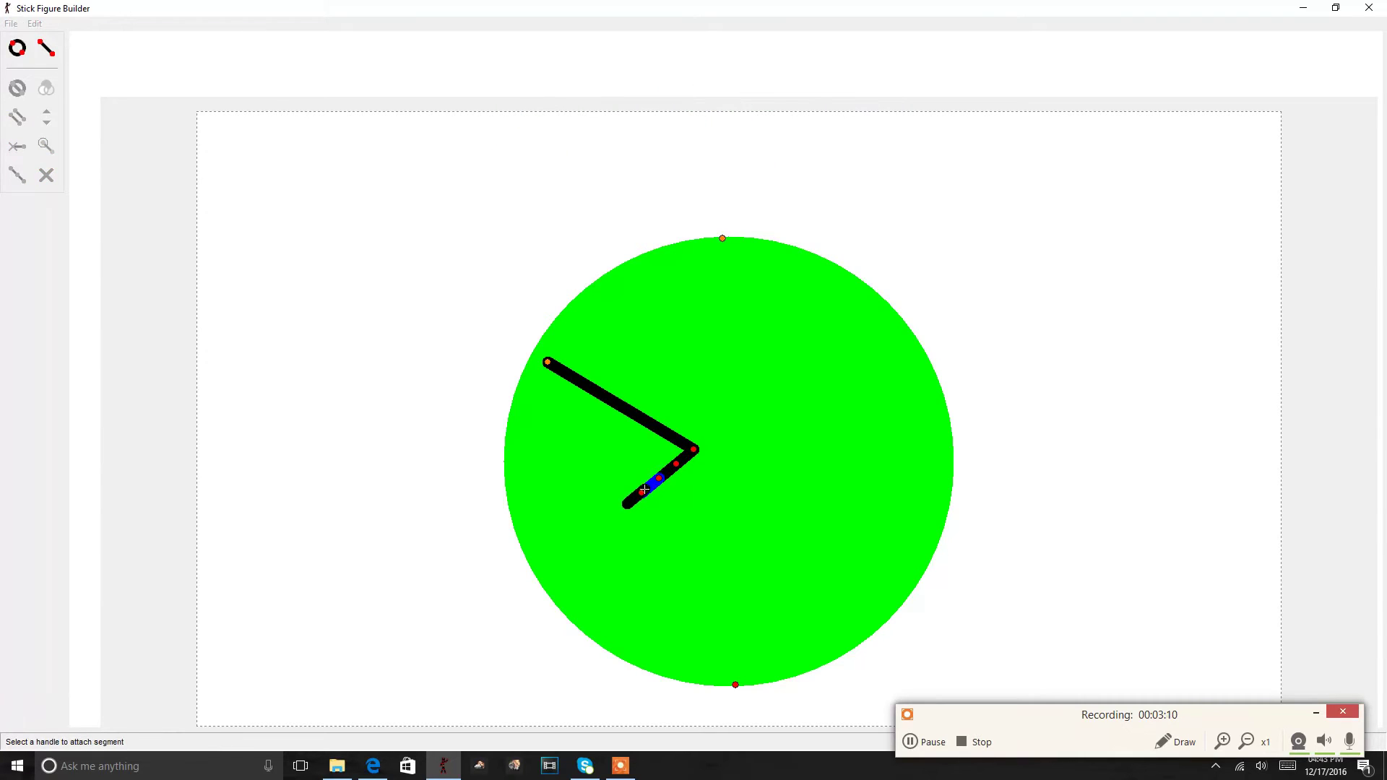
left_click(643, 492)
left_click_drag(627, 503, 609, 521)
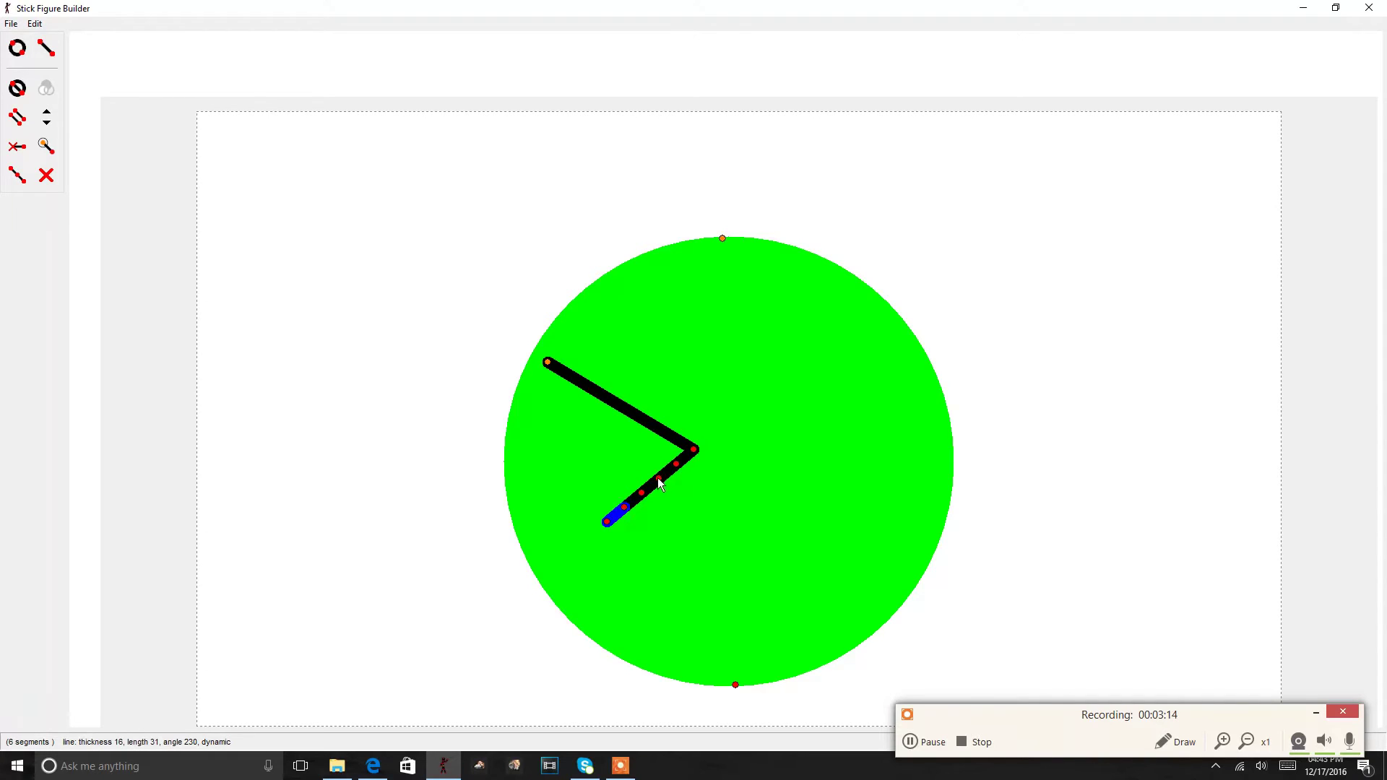
left_click_drag(659, 482, 589, 457)
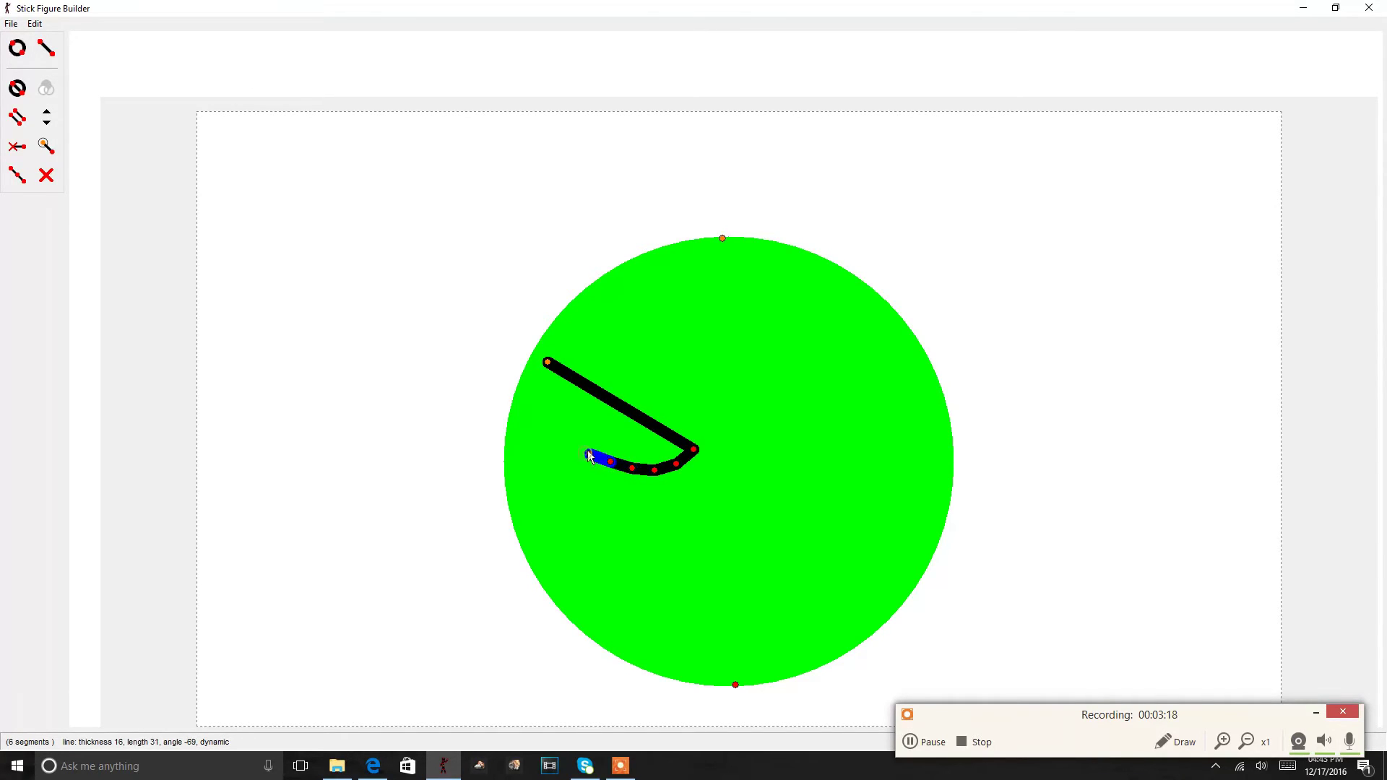
Curve the chain up-left back to the line's start and fine-tune the tail angles
left_click_drag(591, 456, 523, 398)
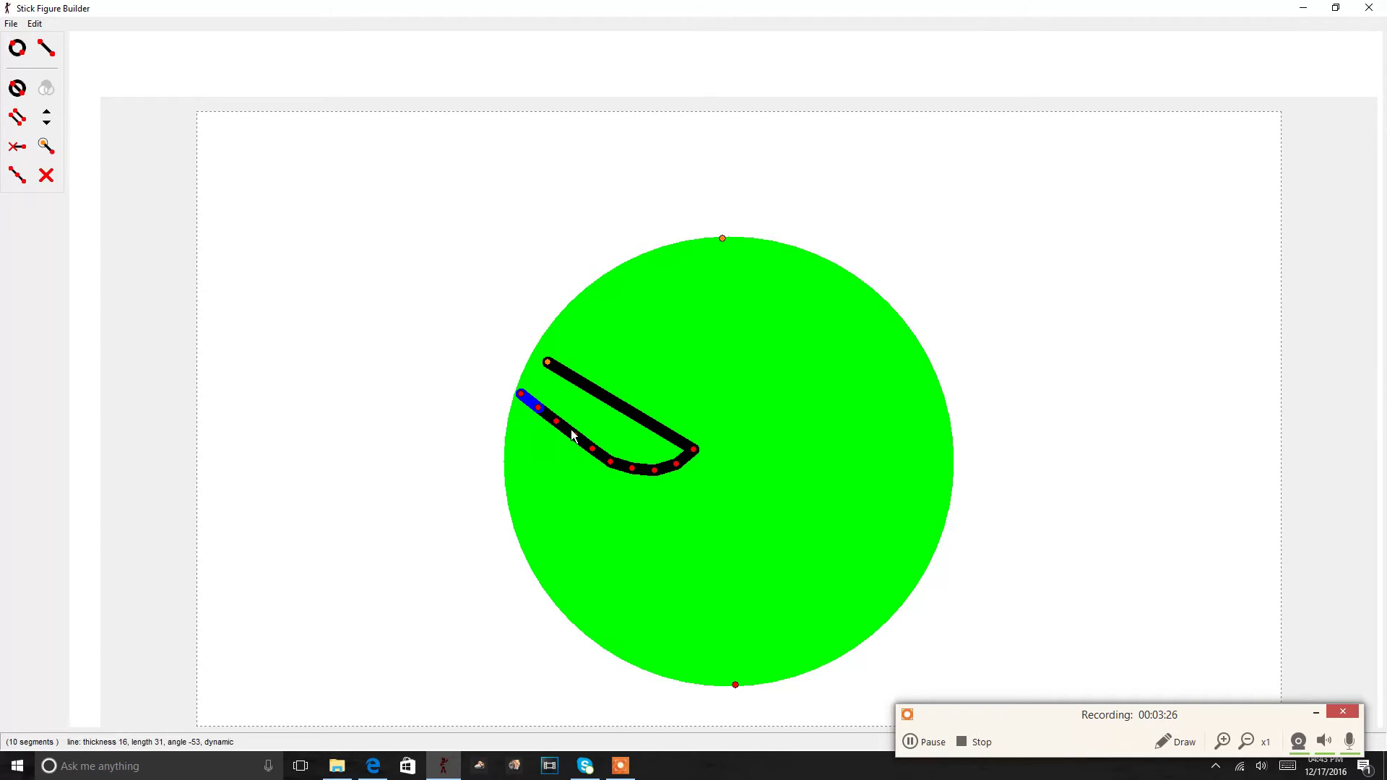
left_click_drag(576, 434, 583, 434)
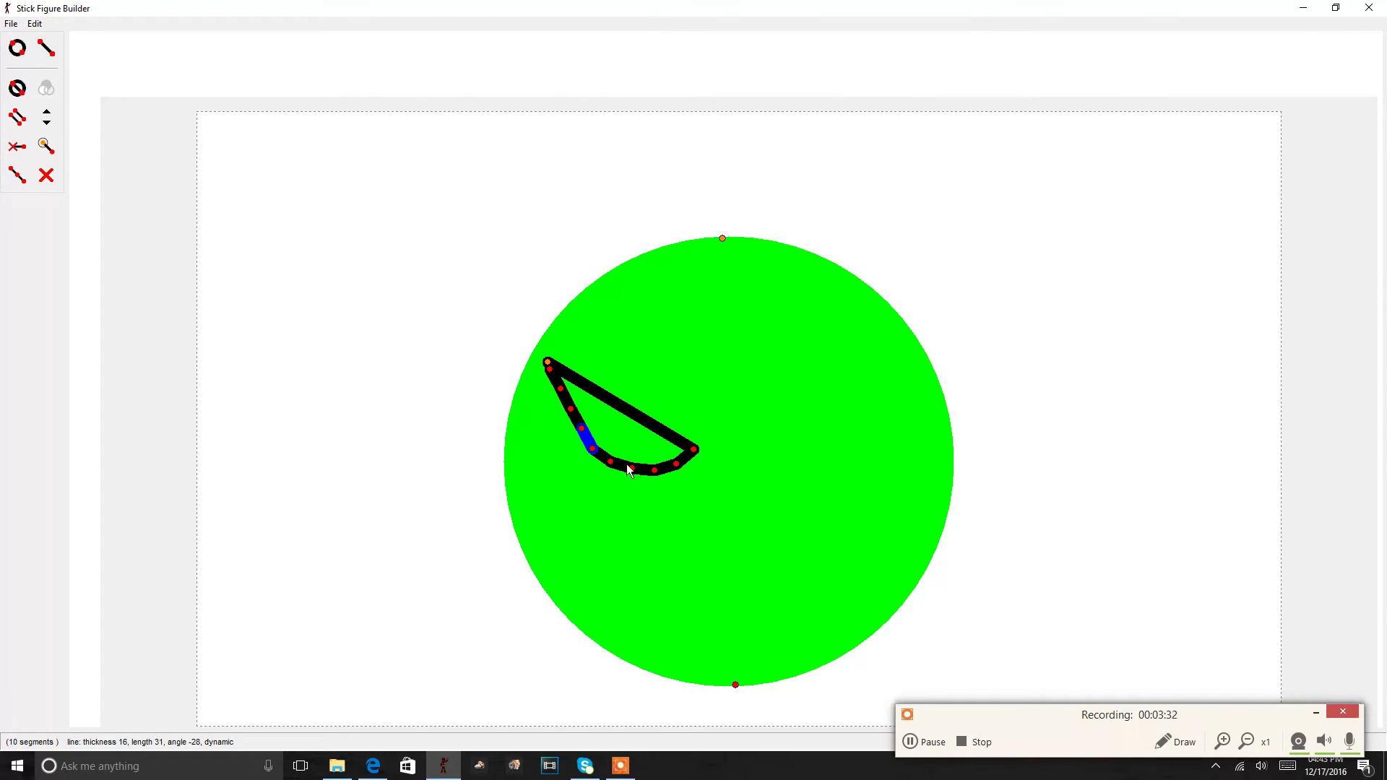
left_click(632, 466)
left_click_drag(583, 438, 565, 418)
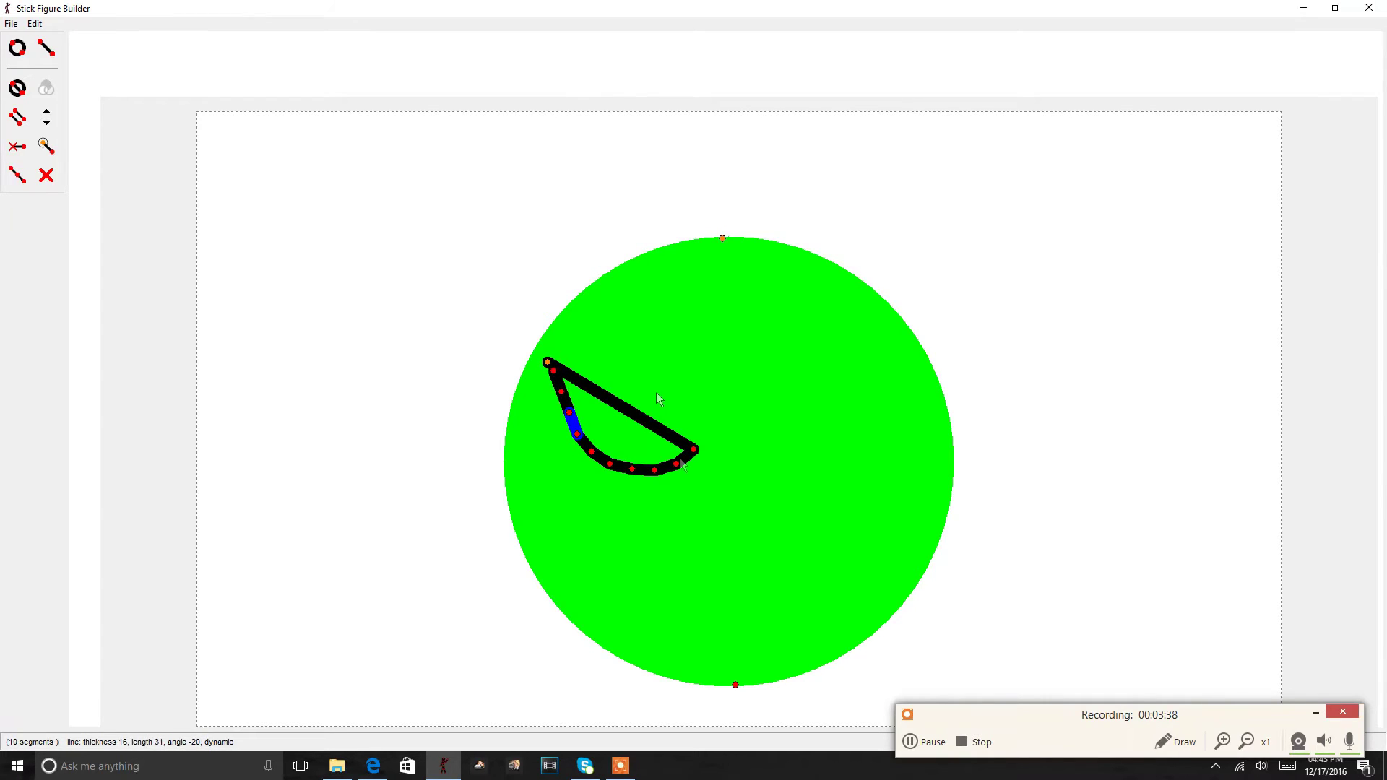
left_click_drag(572, 413, 592, 431)
left_click(47, 48)
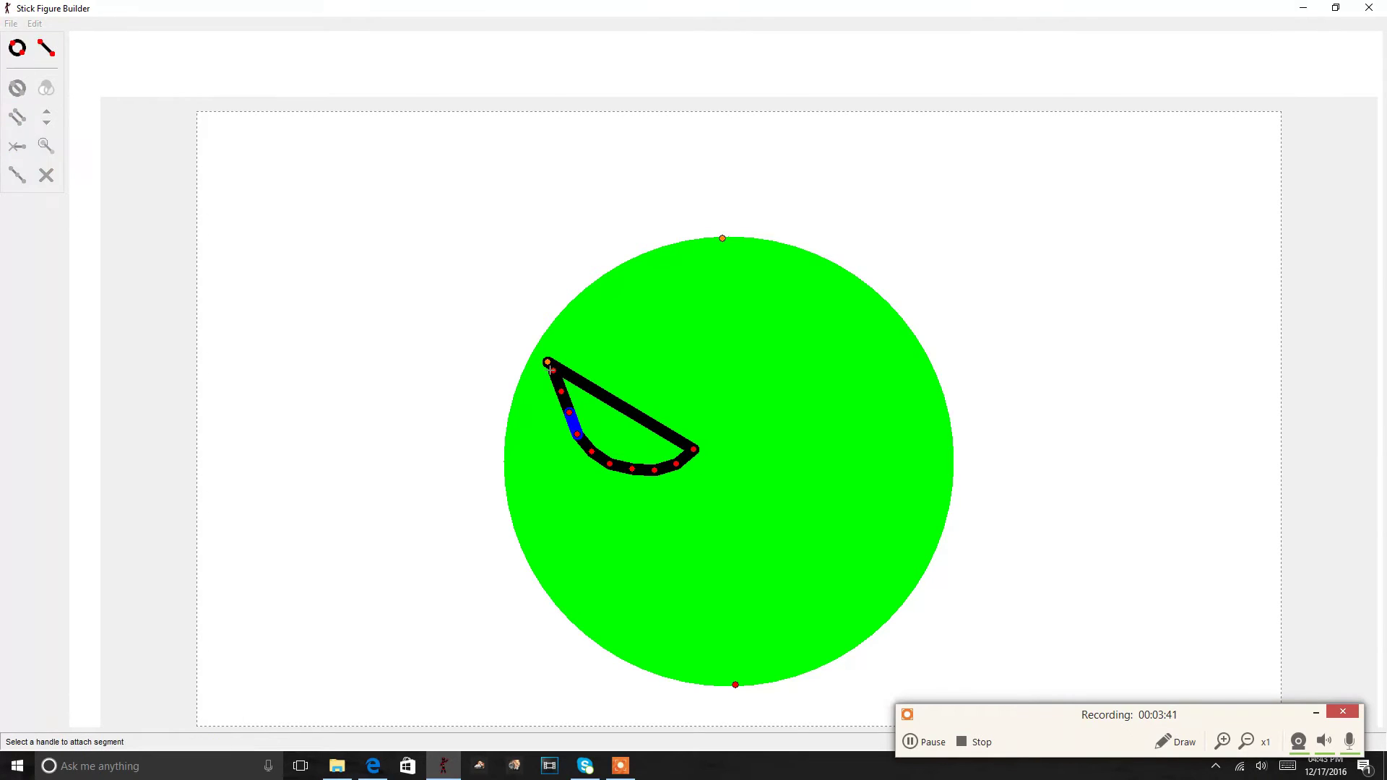
Draw thick segments between the eye's top-left and right corners to fill its upper part
left_click_drag(554, 378, 687, 454)
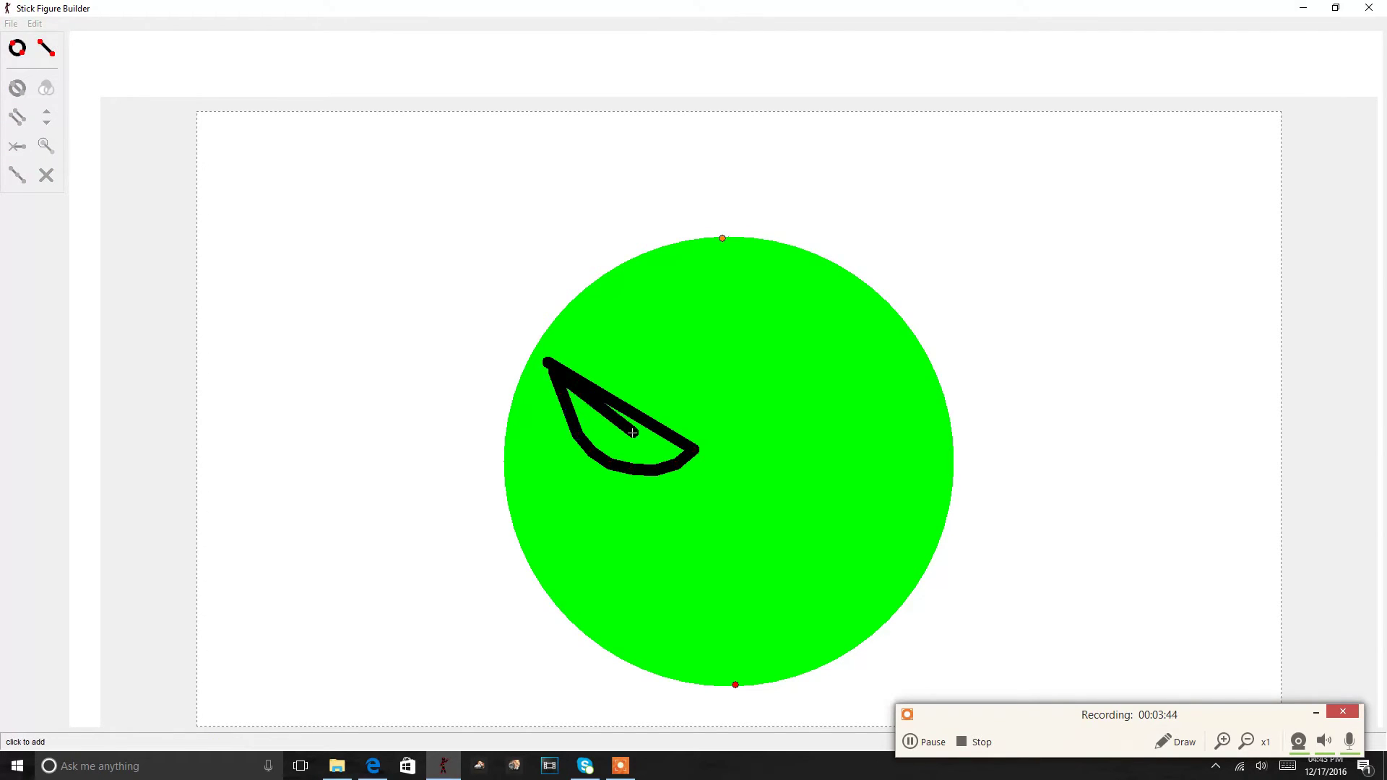
left_click(47, 49)
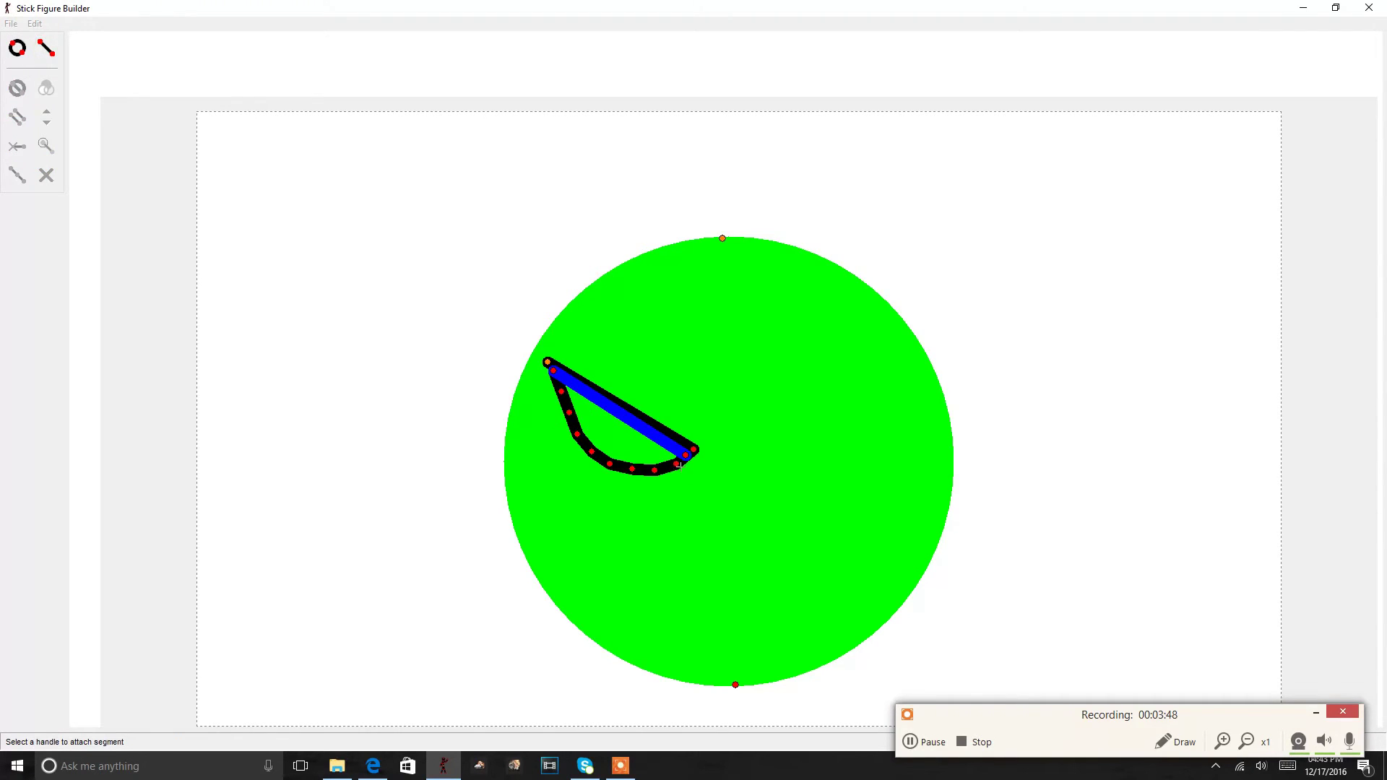
left_click_drag(681, 459, 553, 380)
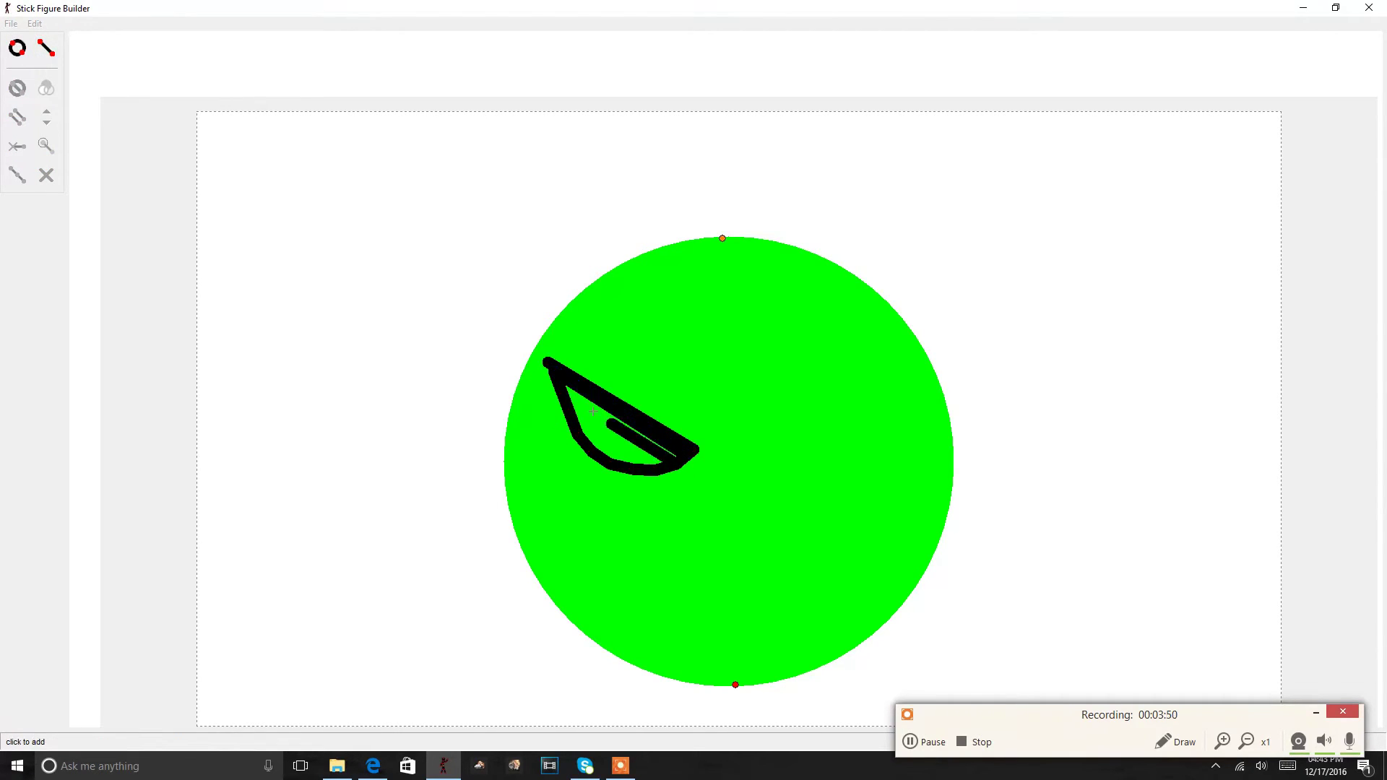
left_click(569, 392)
Add a connecting segment and a short segment pointing down inside the eye
left_click(46, 50)
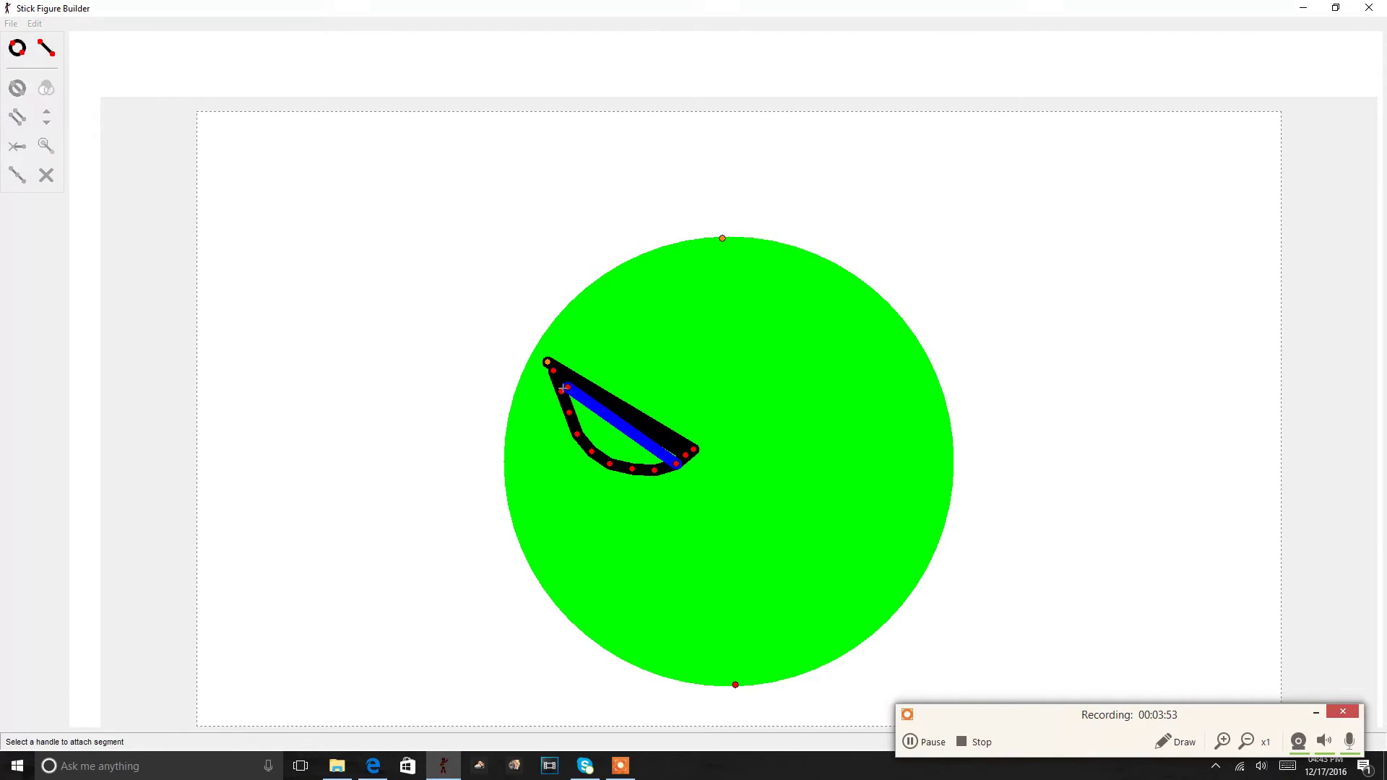
left_click(565, 390)
left_click(604, 409)
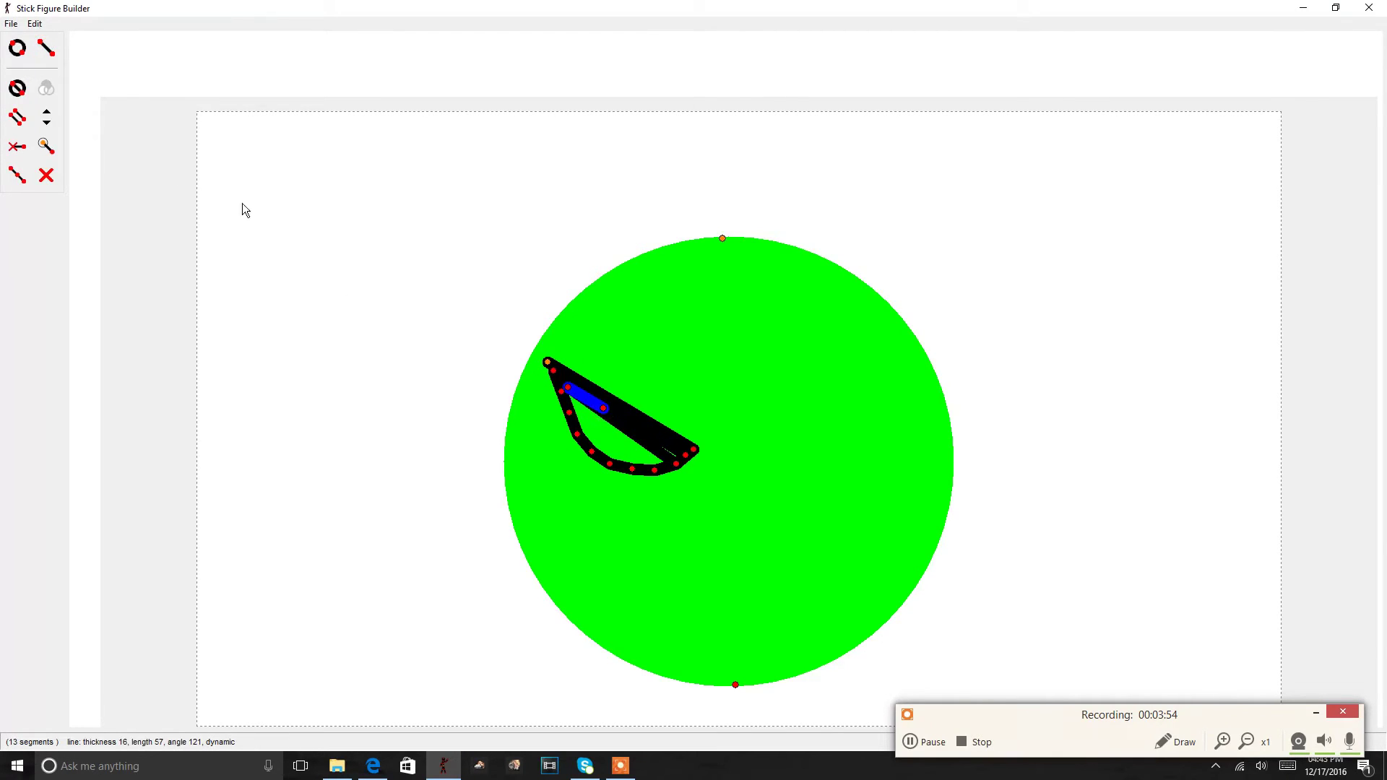
left_click(47, 48)
left_click(603, 410)
left_click(615, 439)
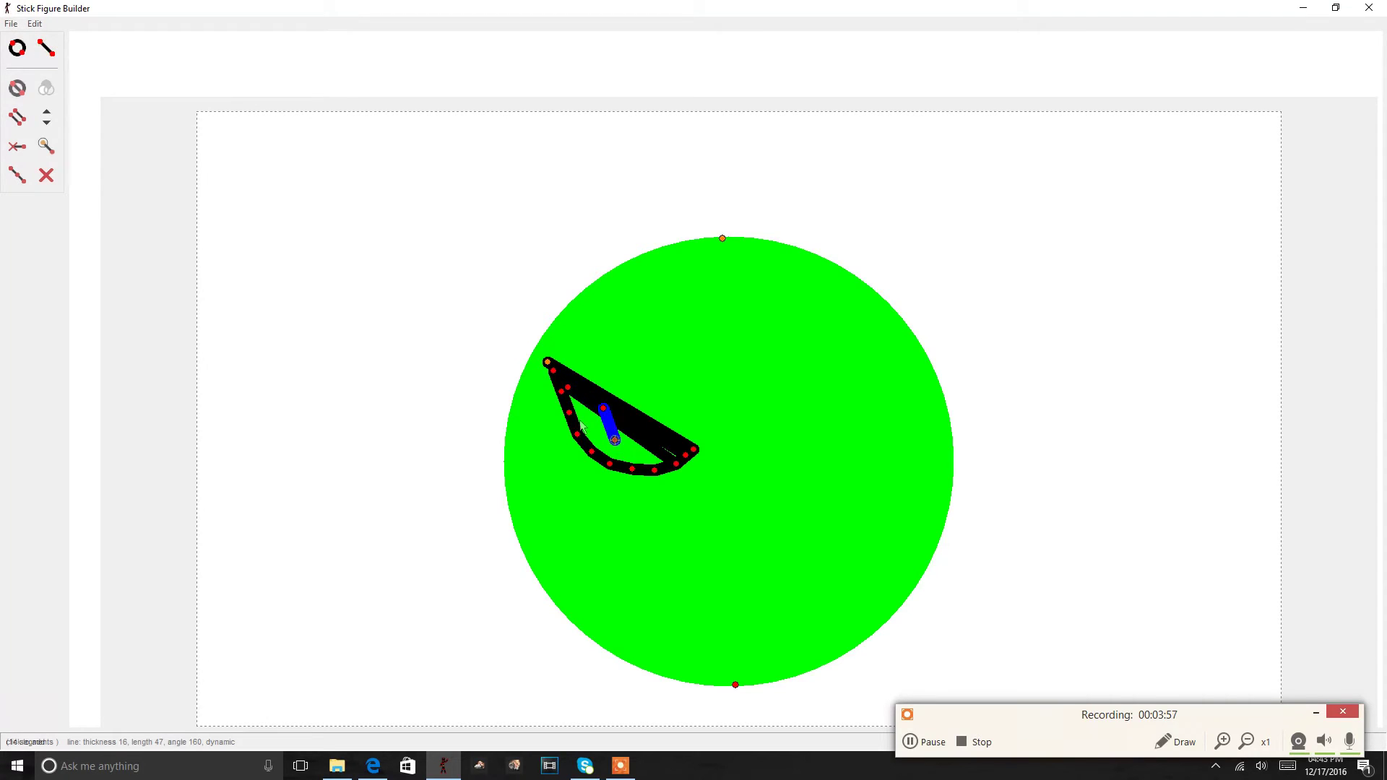
Thicken the inner segment to 37 and add a segment toward the right corner
left_click(46, 112)
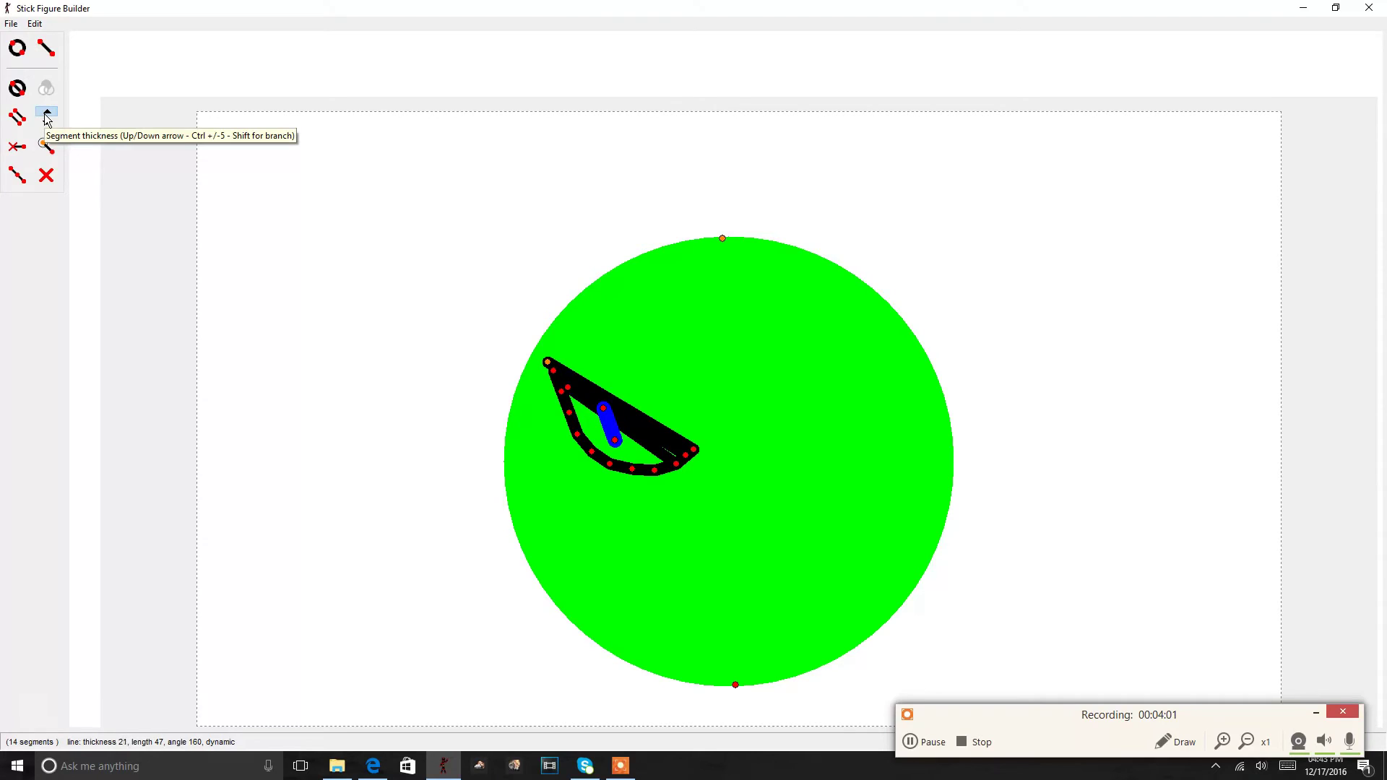
left_click(46, 113)
left_click(46, 113)
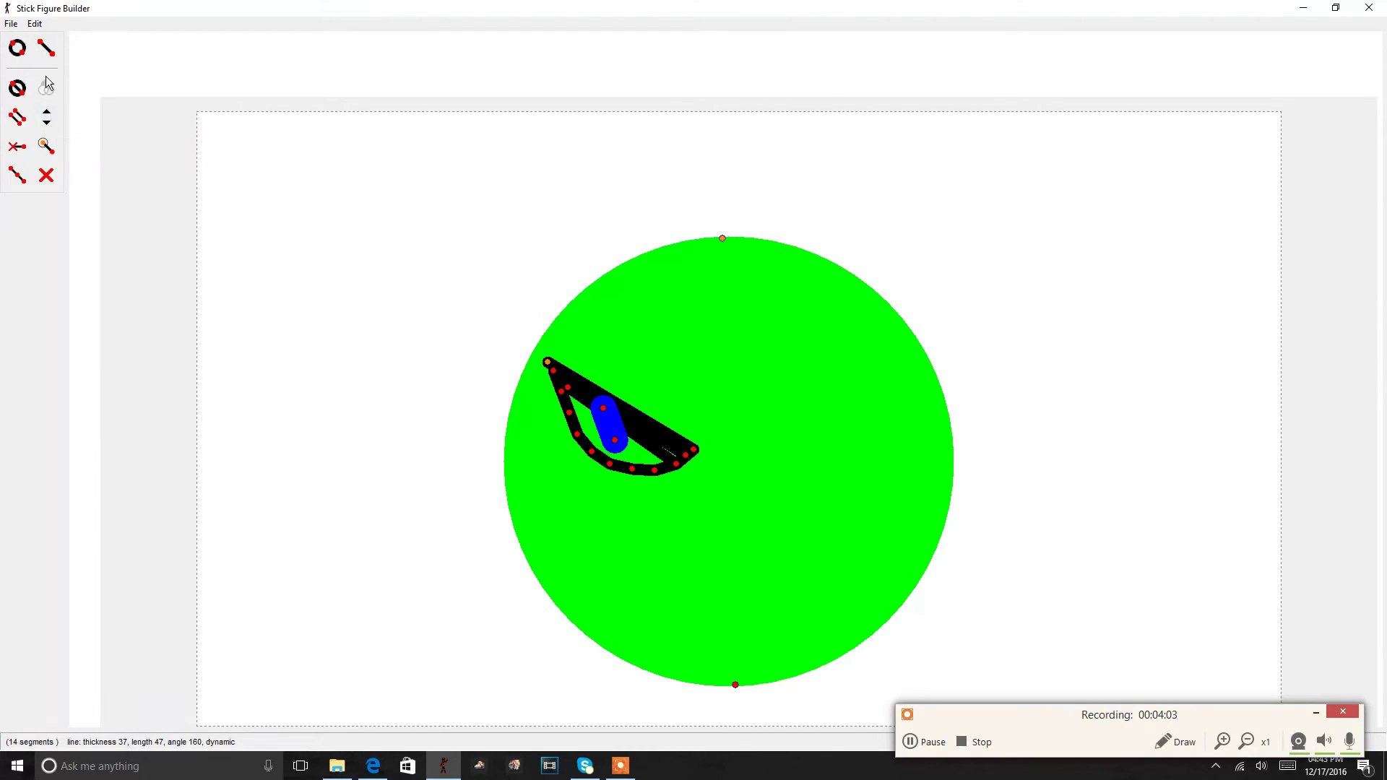
left_click(45, 50)
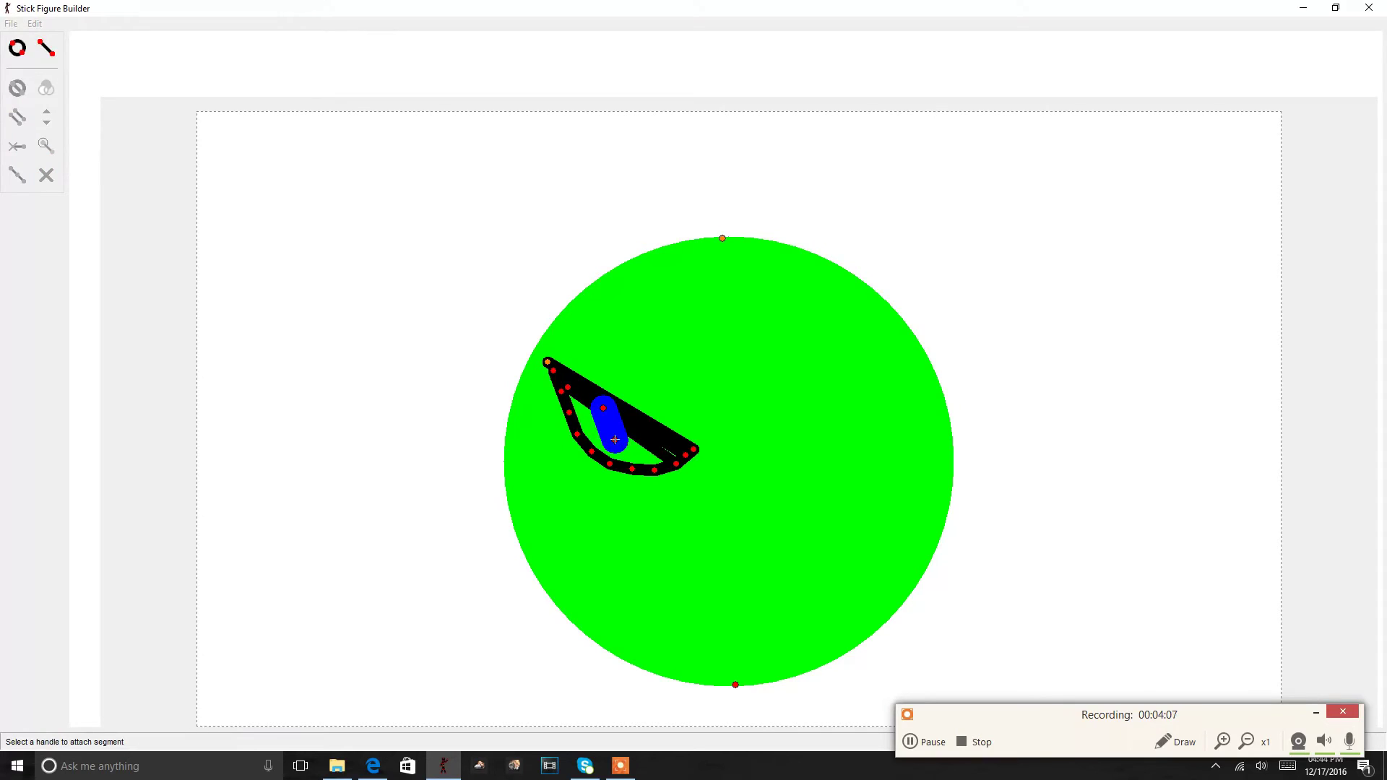
left_click(613, 440)
left_click(668, 458)
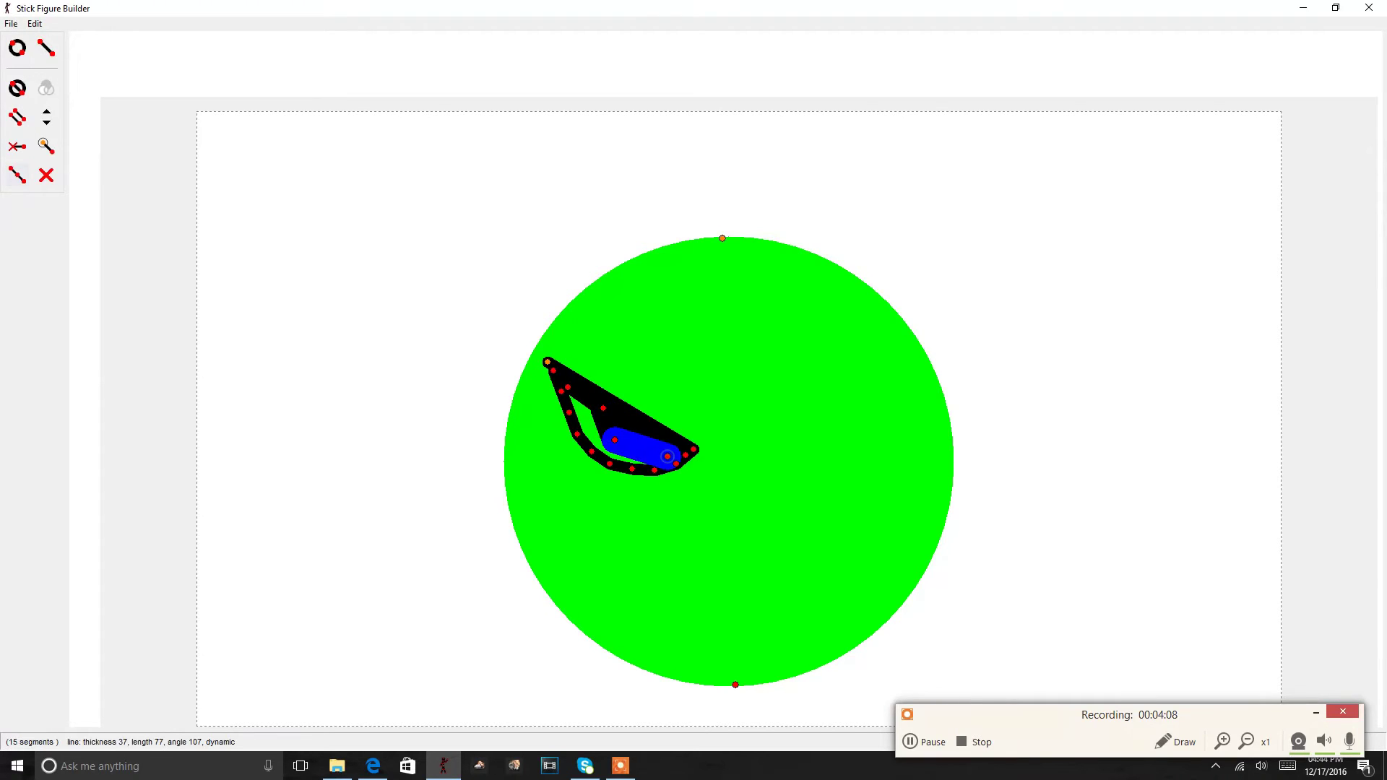
Add more segments along the eye's bottom and lower left to fill its interior black
left_click(45, 50)
left_click(662, 458)
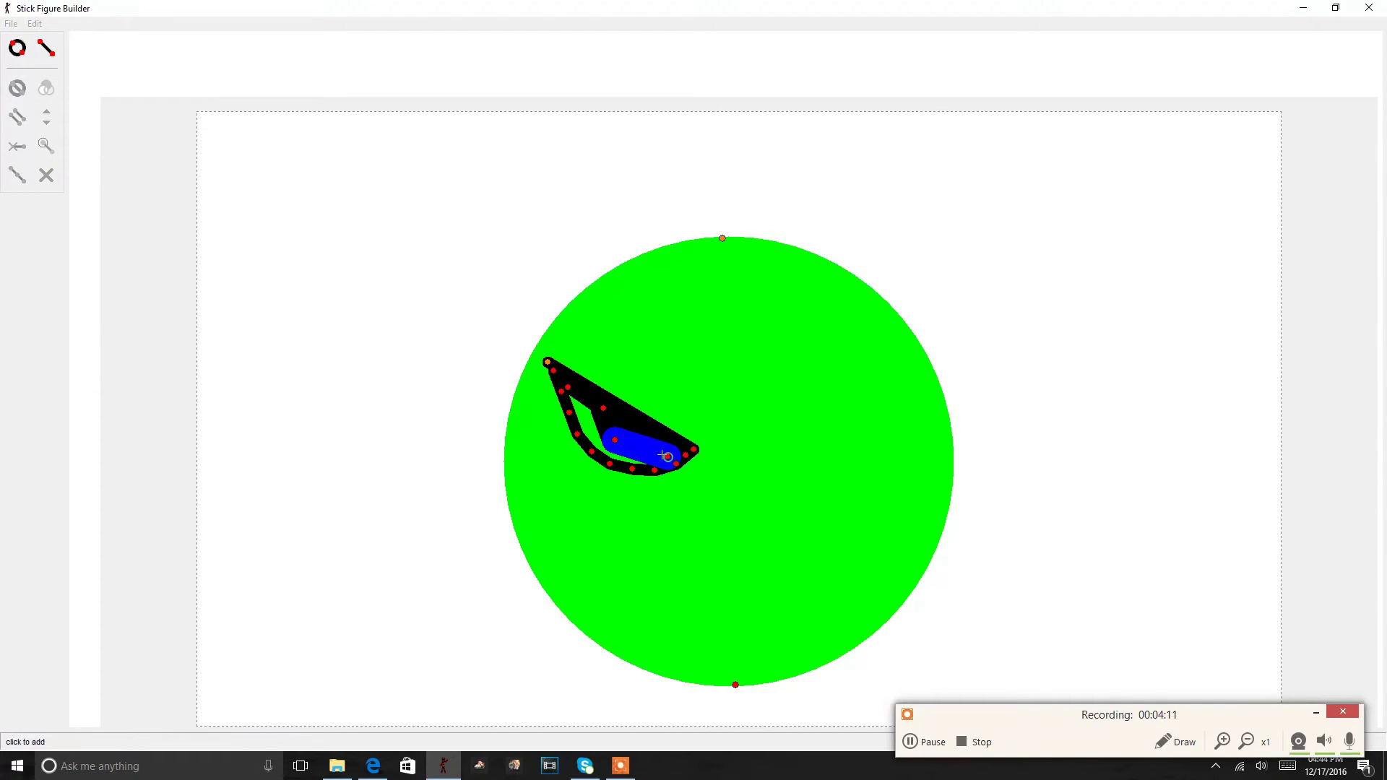
left_click(668, 458)
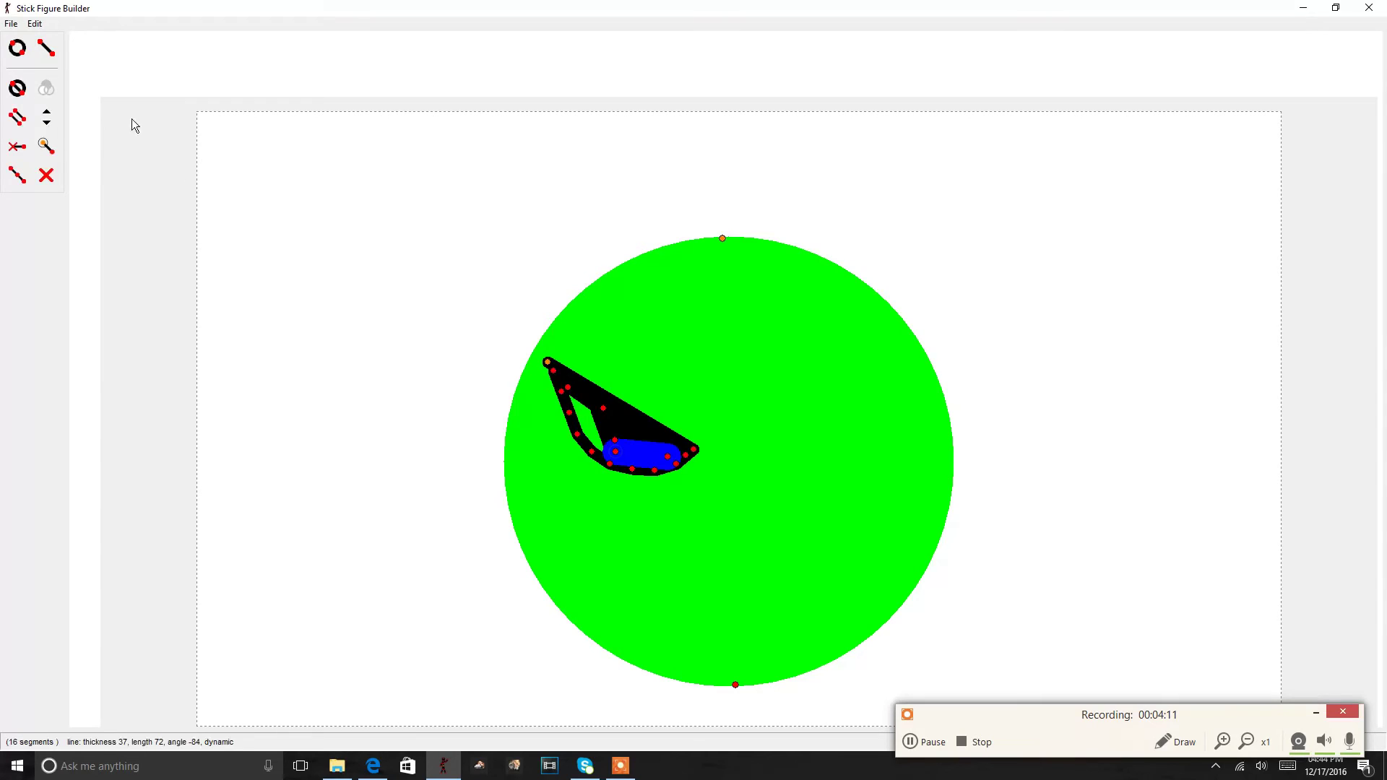
left_click(47, 53)
left_click(614, 448)
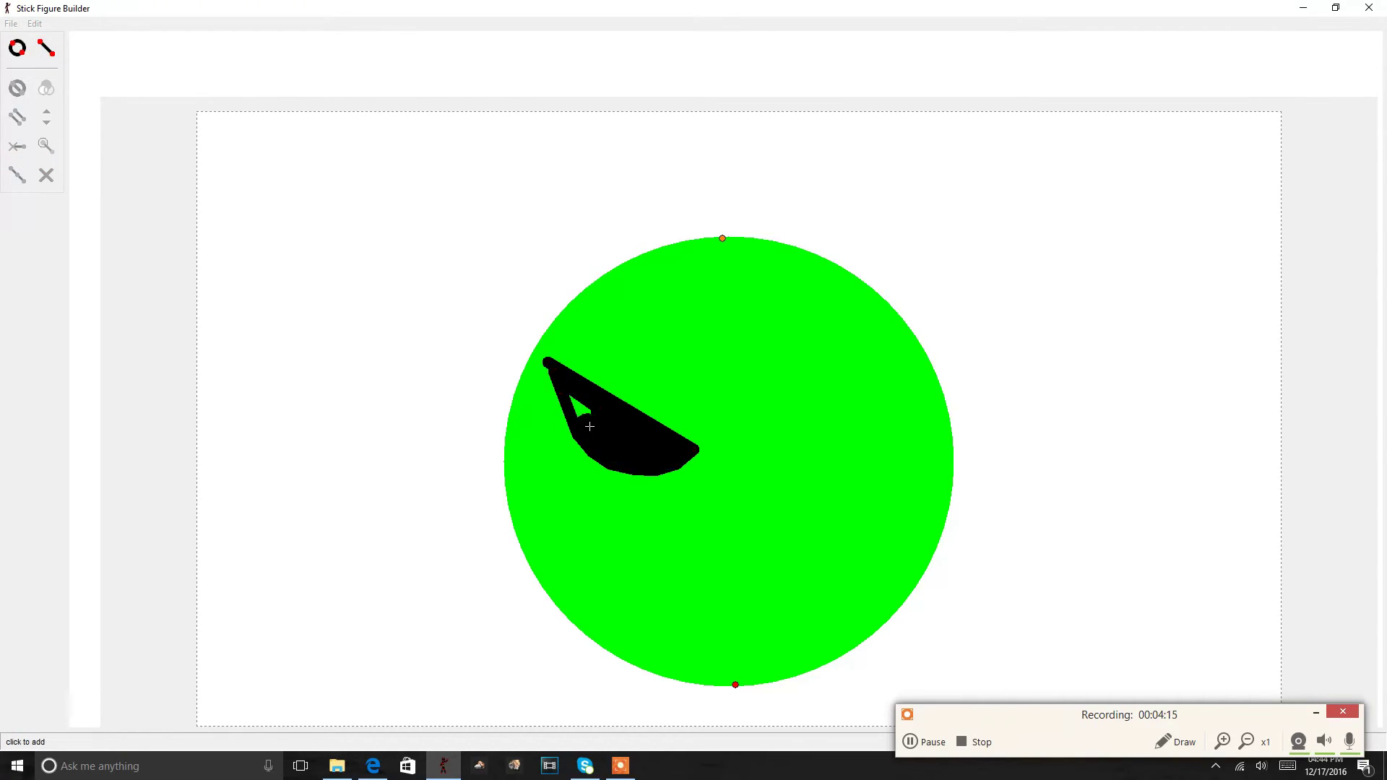
left_click(585, 421)
left_click(47, 50)
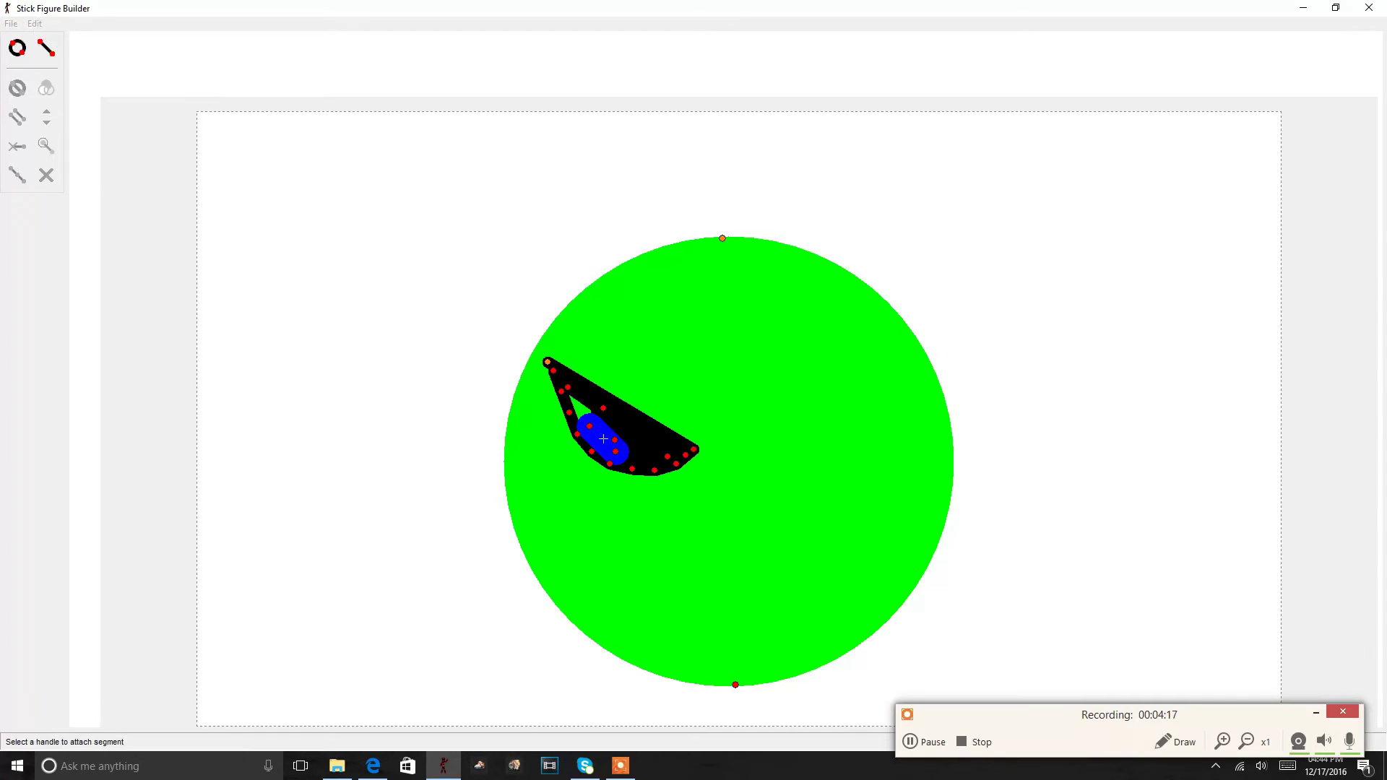
left_click(591, 427)
left_click(574, 399)
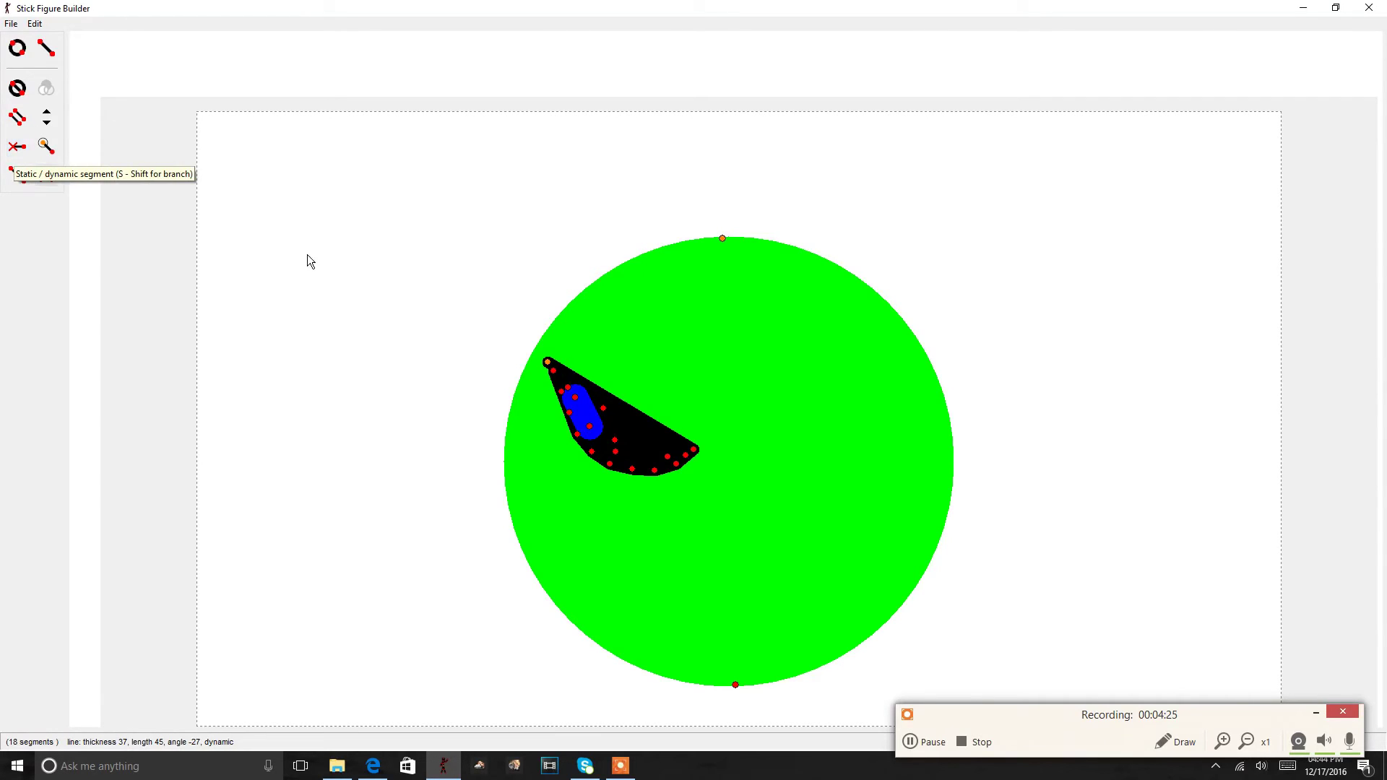
Make the eye segment static with Shift+S, then switch it back to dynamic
key("shift+s")
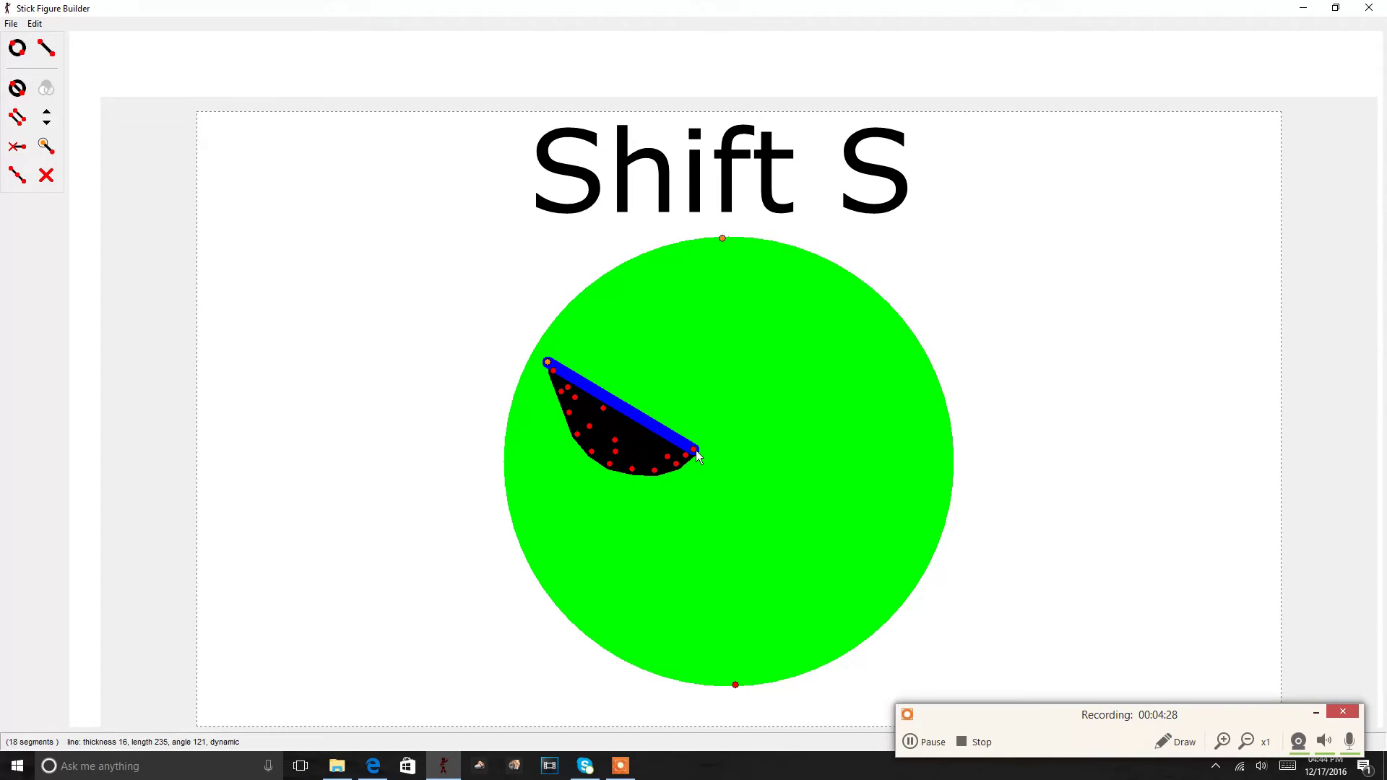
key("shift+s")
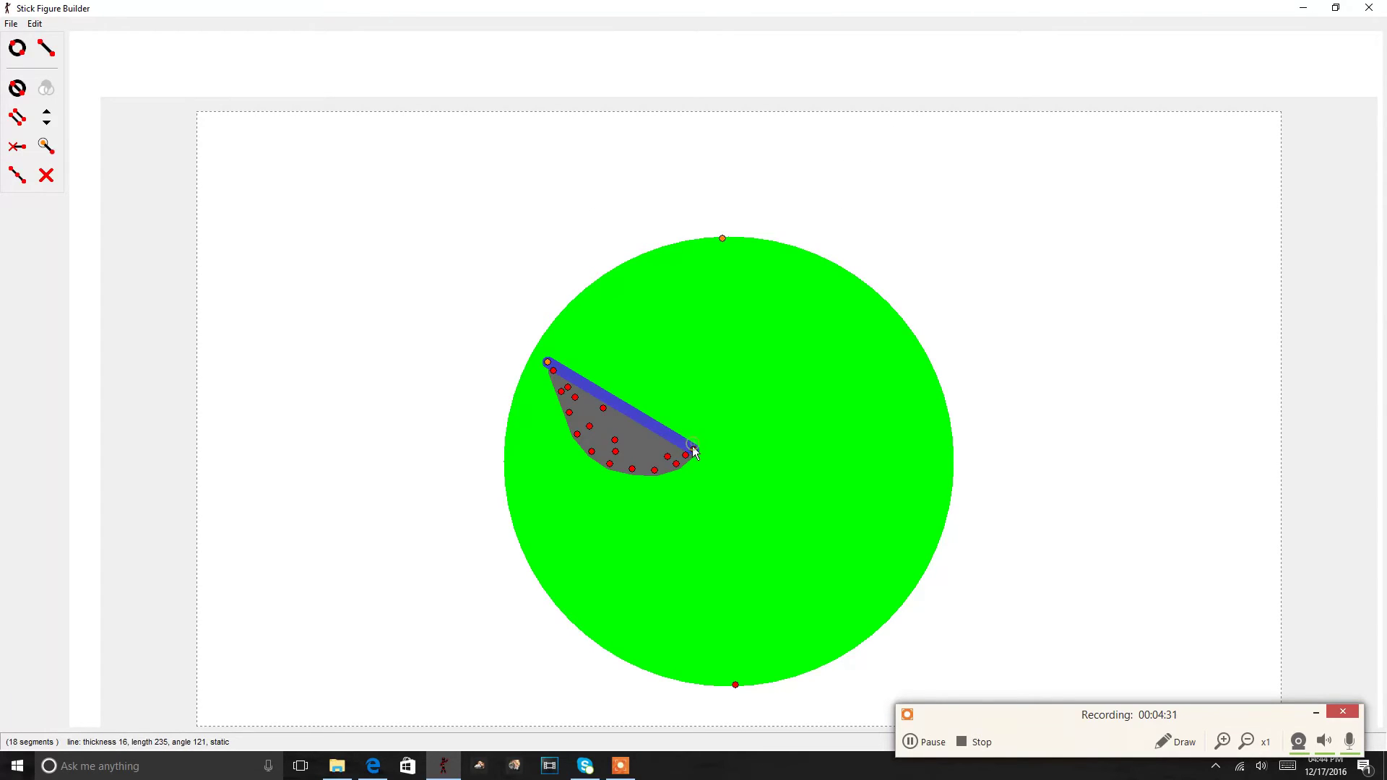
left_click(19, 147)
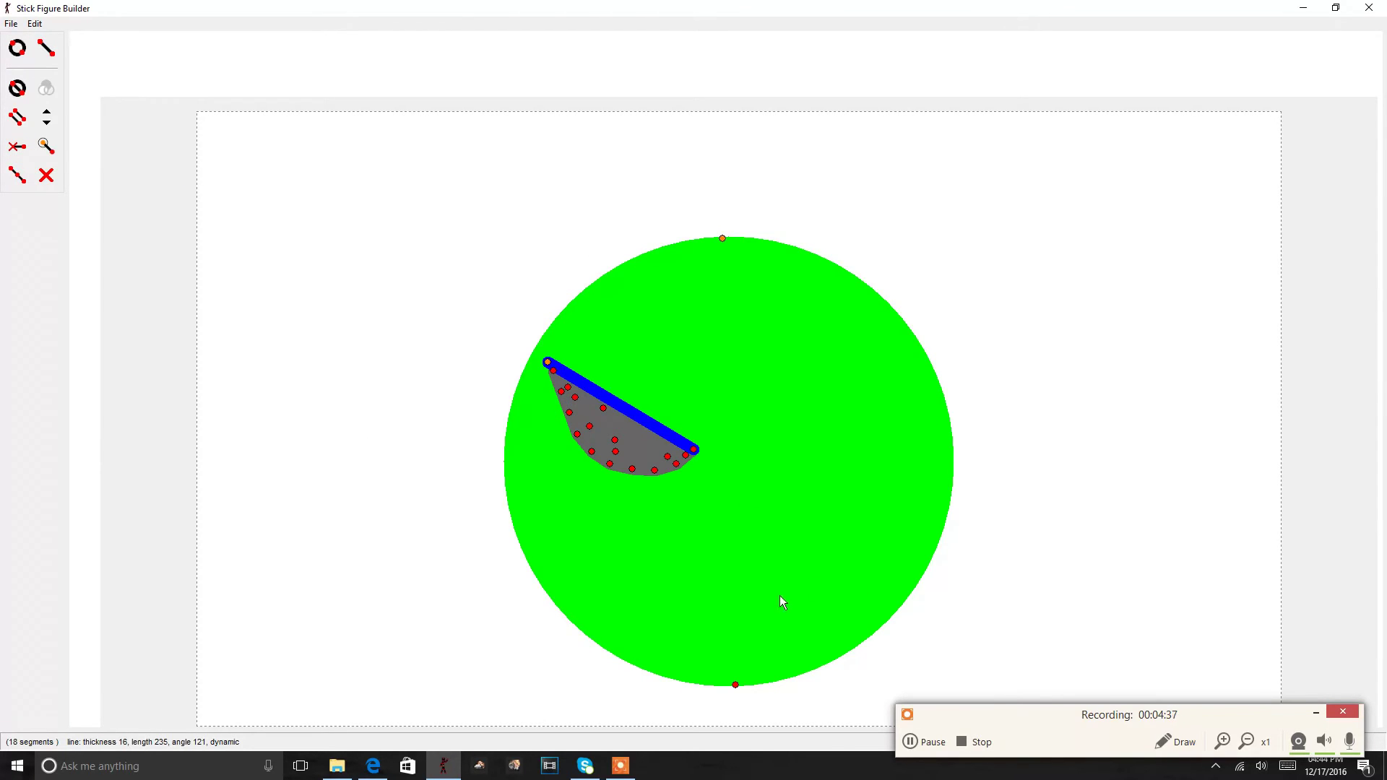
left_click(10, 24)
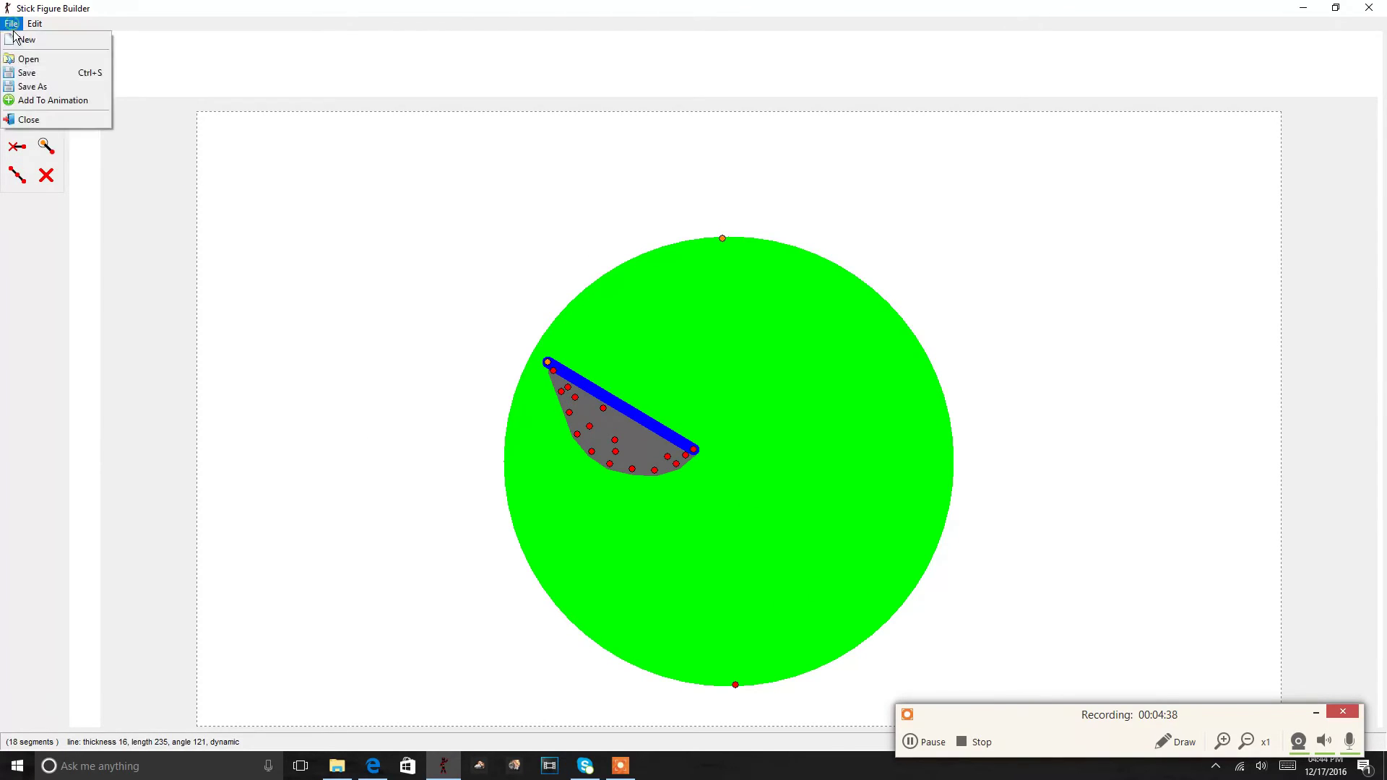
Name the figure 'spider eye' in Save As and bring up the Stick Figure Animations folder
left_click(31, 73)
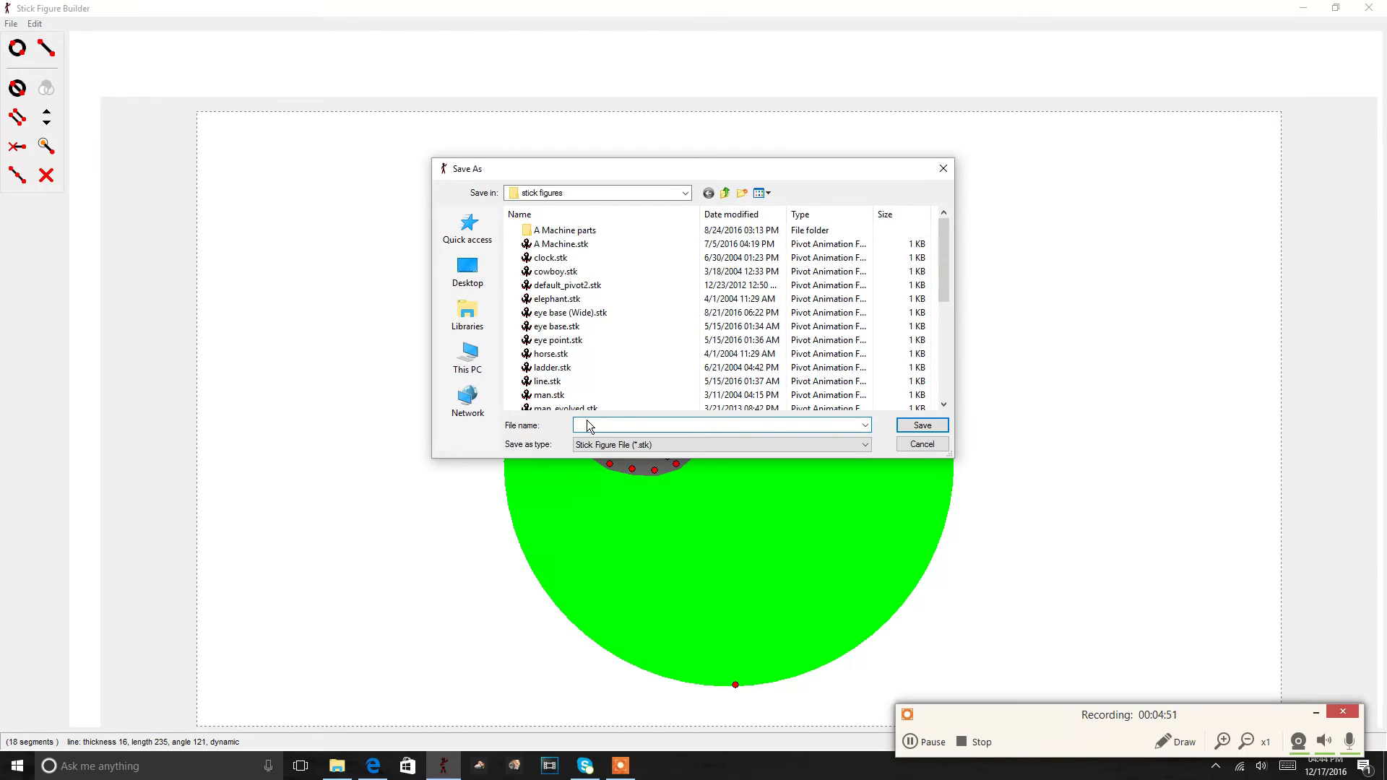
type("spider")
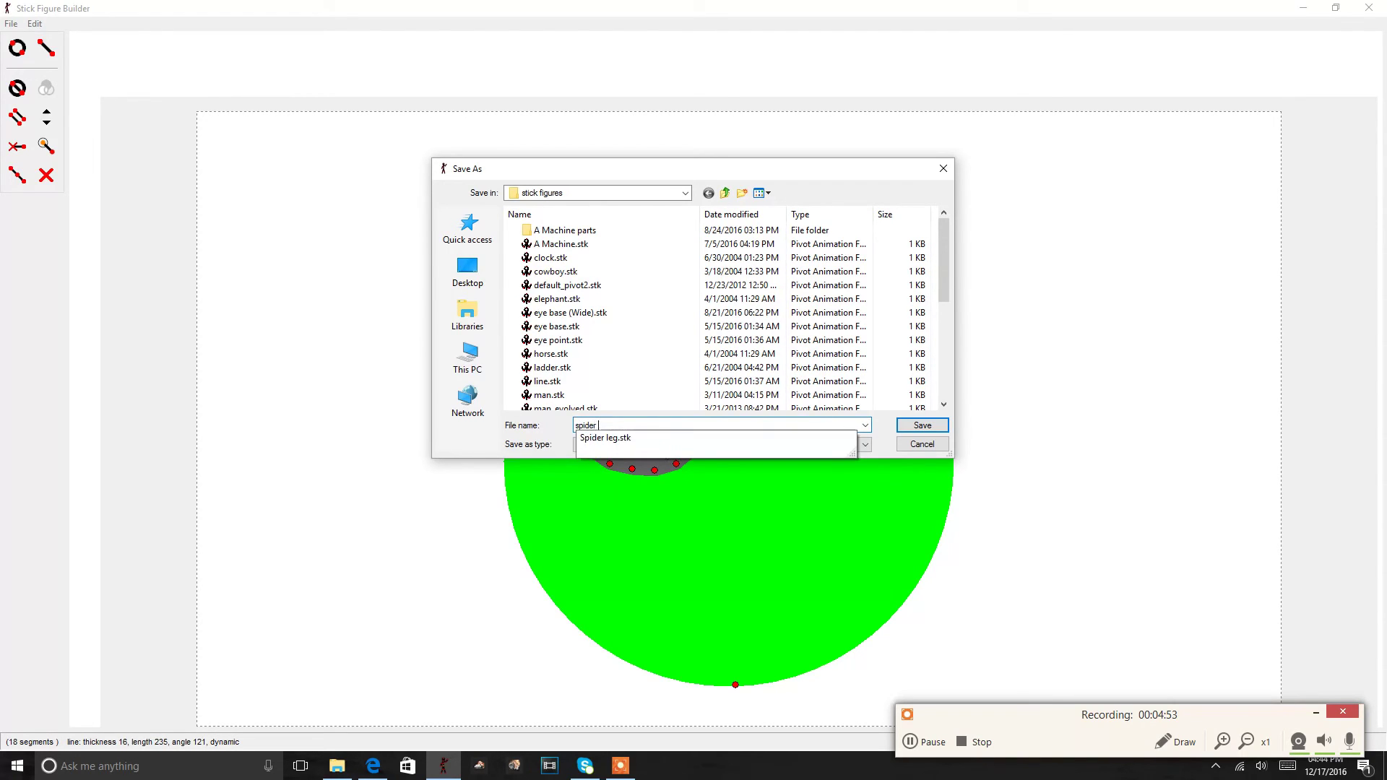
type(" eye")
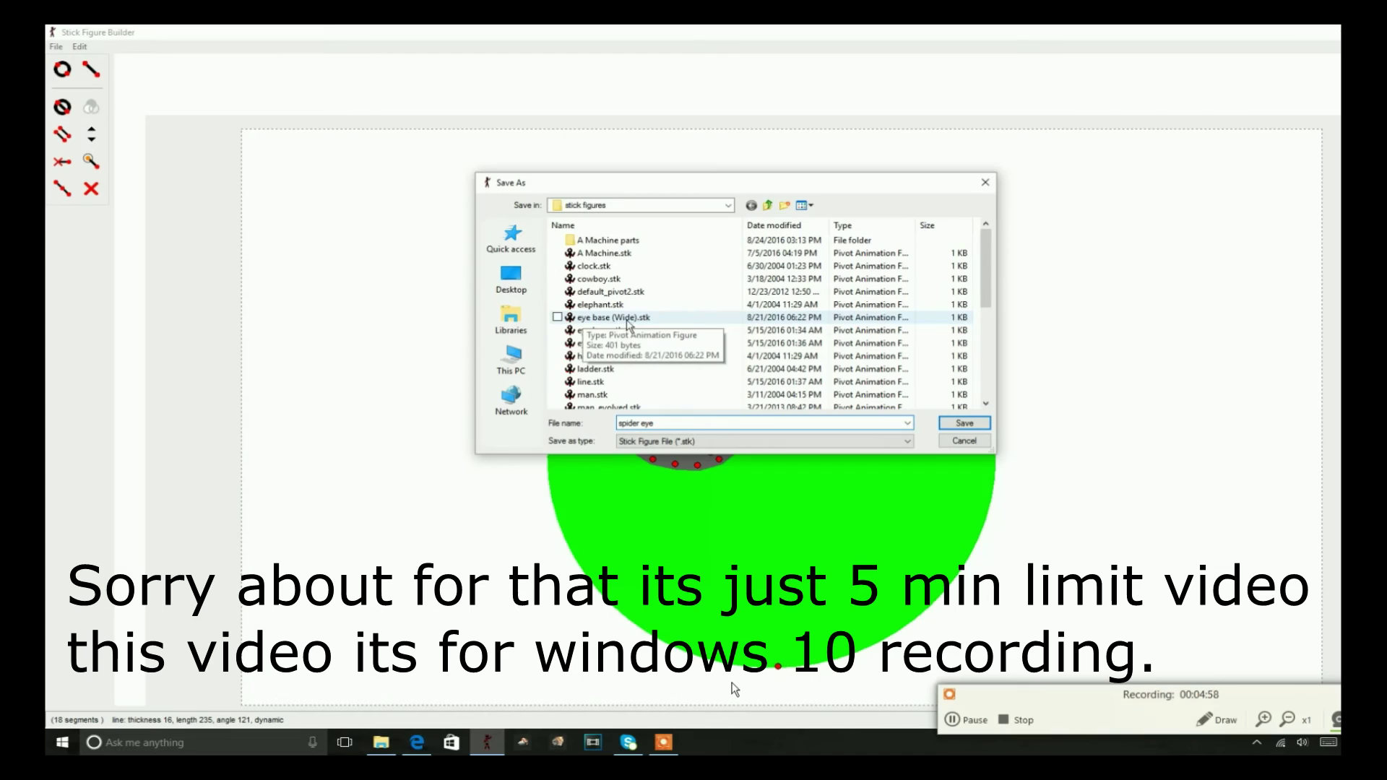
left_click_drag(865, 181, 852, 174)
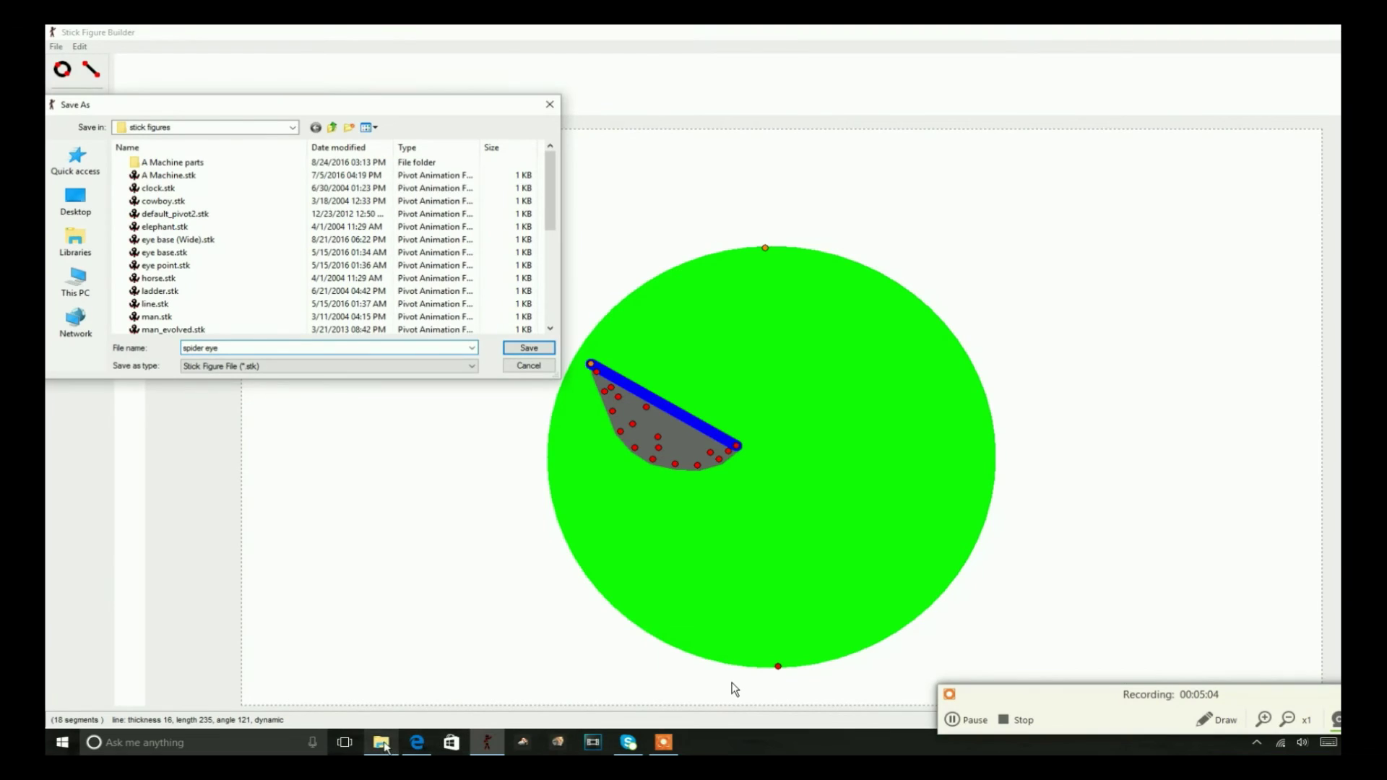
left_click(380, 742)
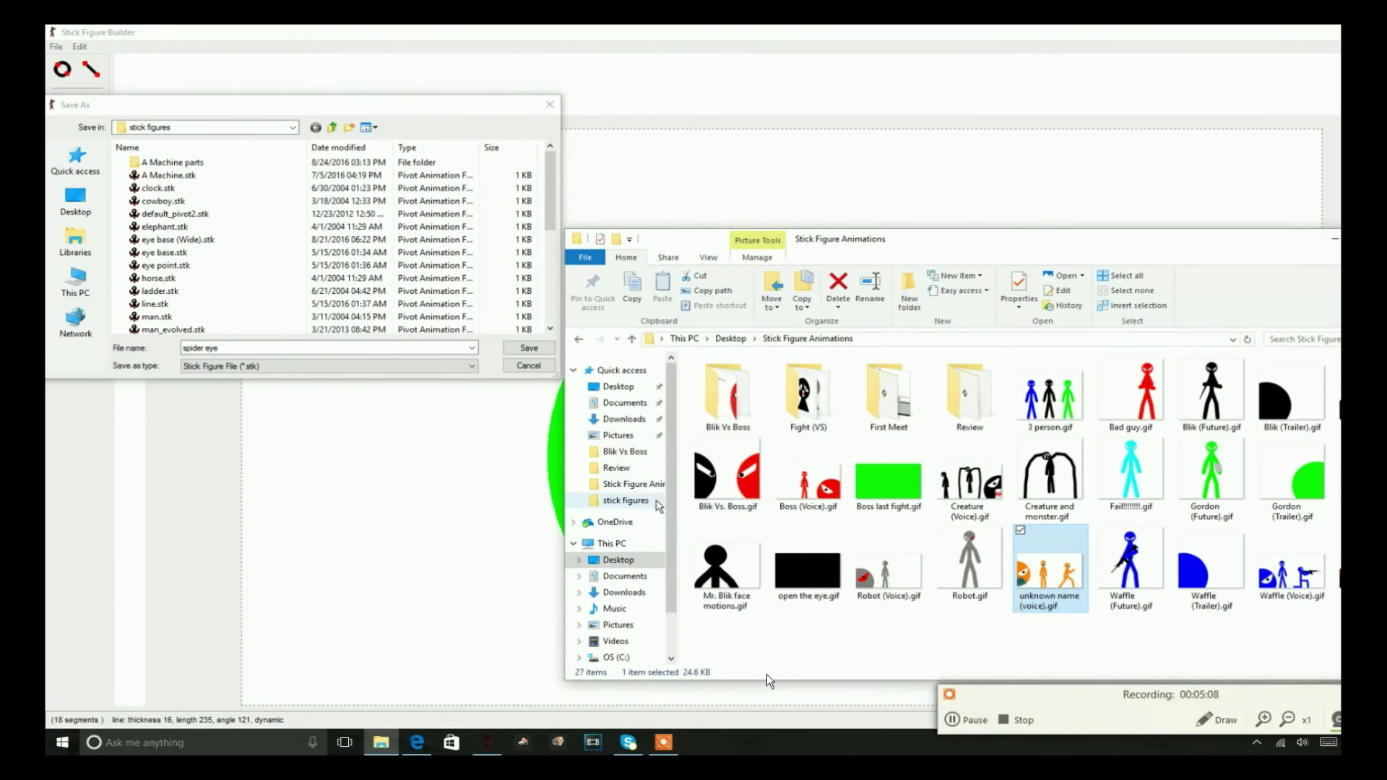
double_click(728, 400)
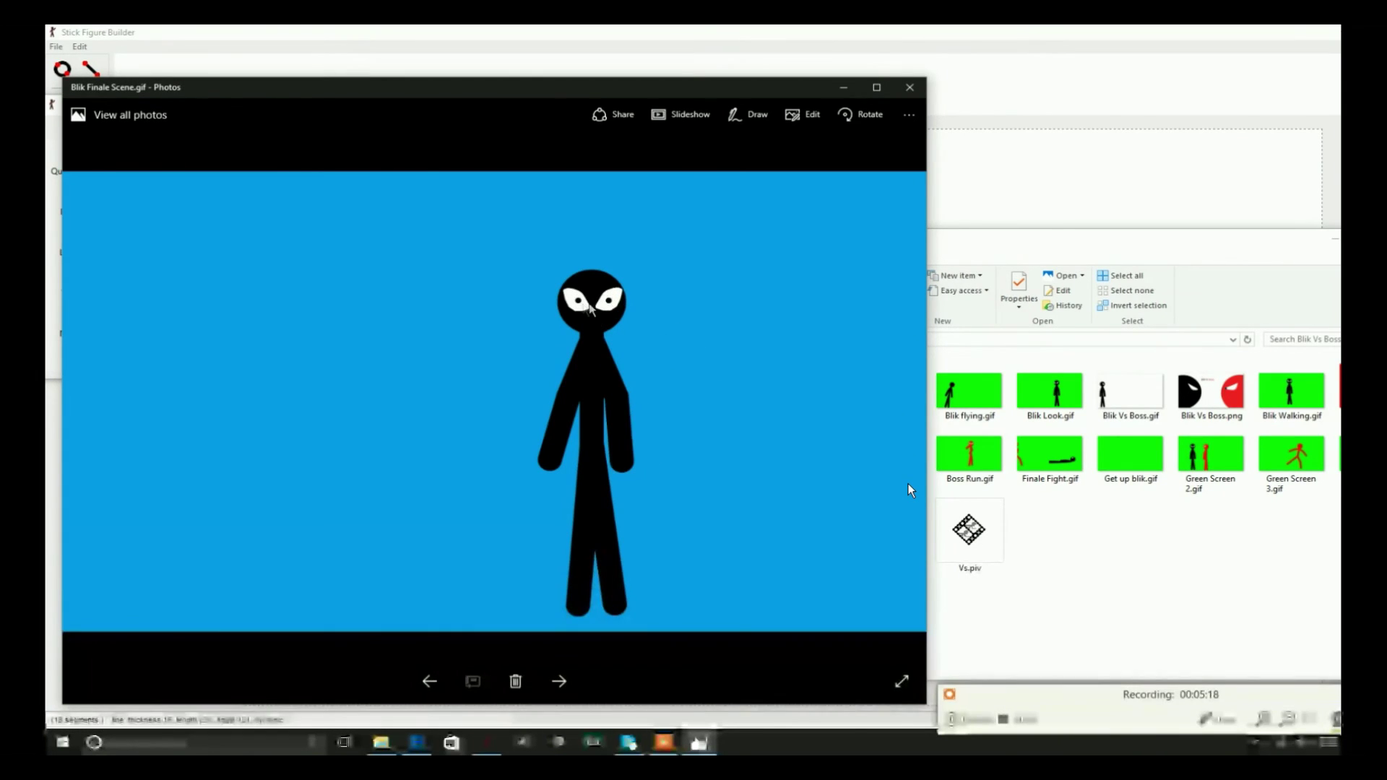
left_click(910, 87)
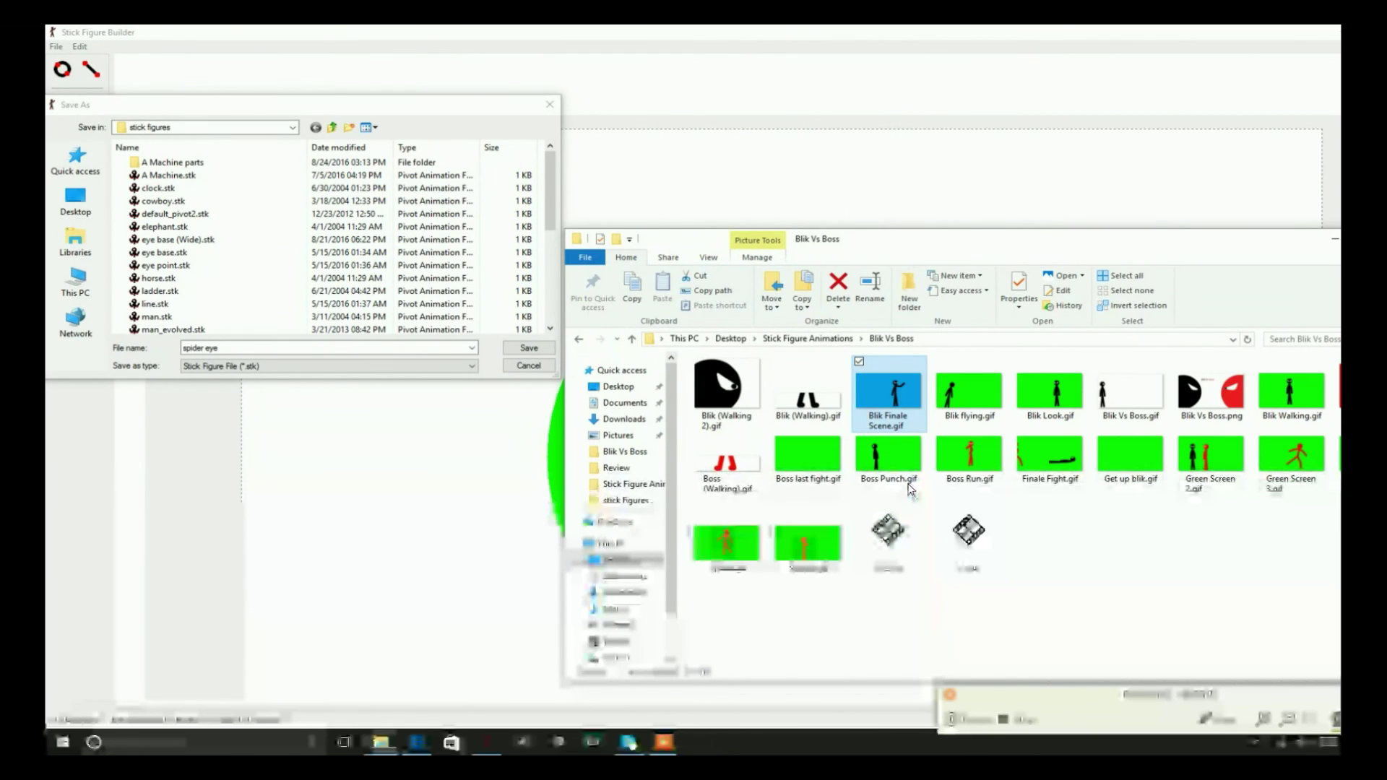
key("alt+Tab")
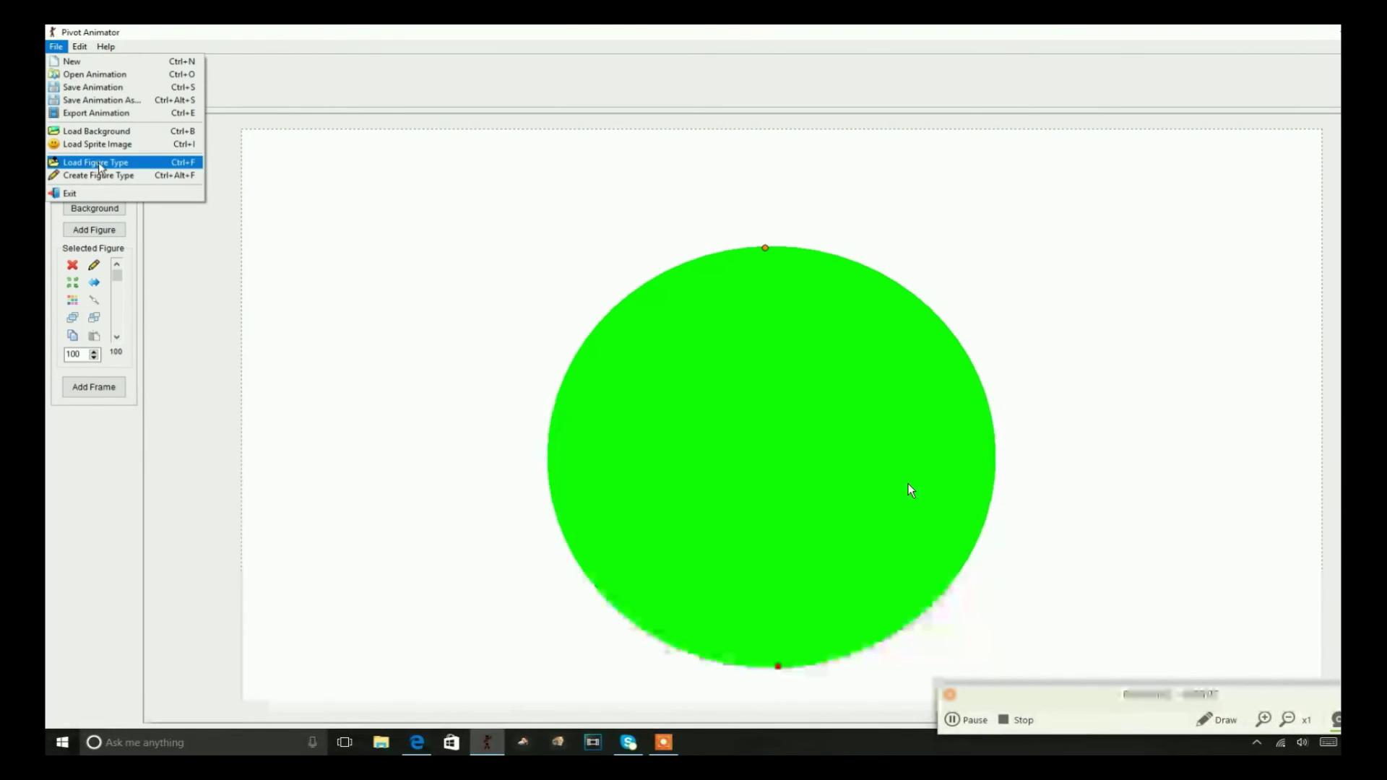
Load spider eye.stk into the scene and nudge the eye toward the head's upper left
left_click(101, 163)
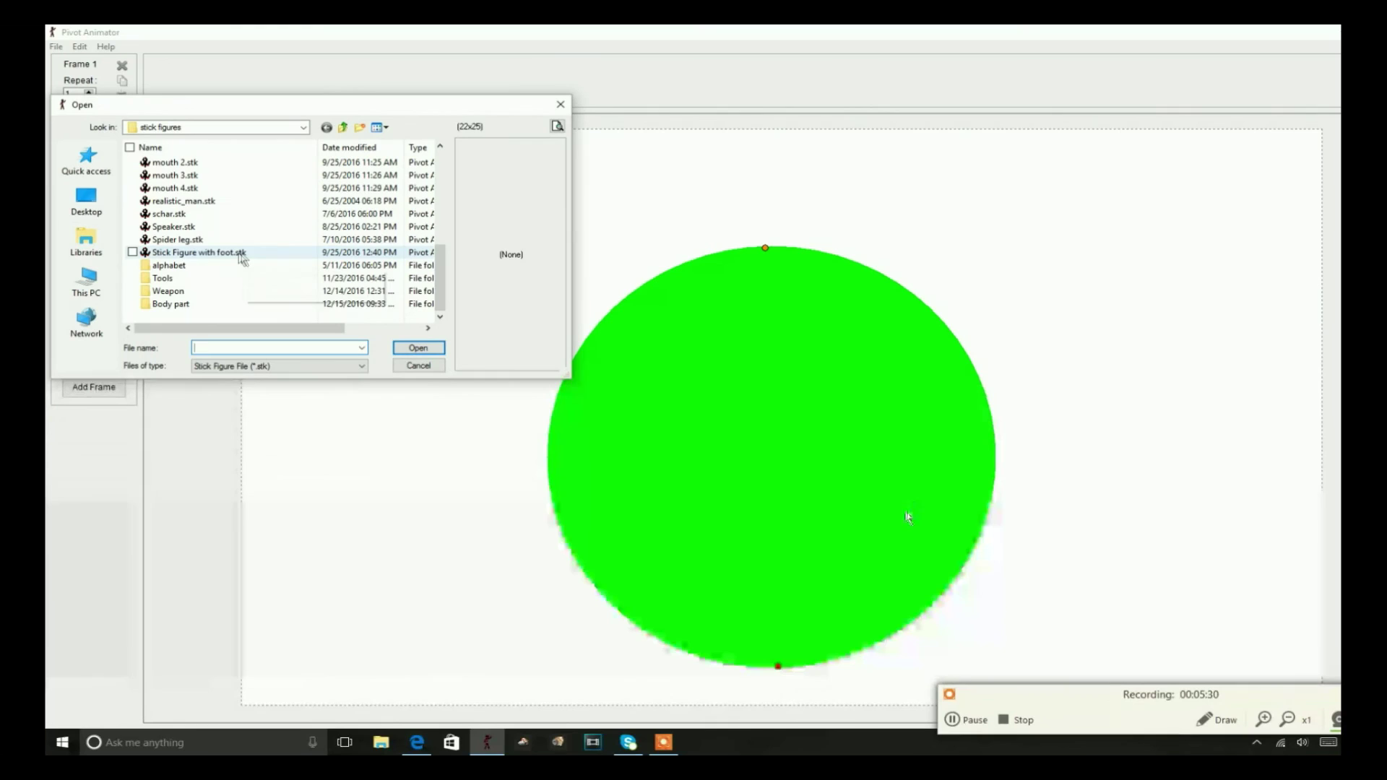
scroll(242, 256, "up", 3)
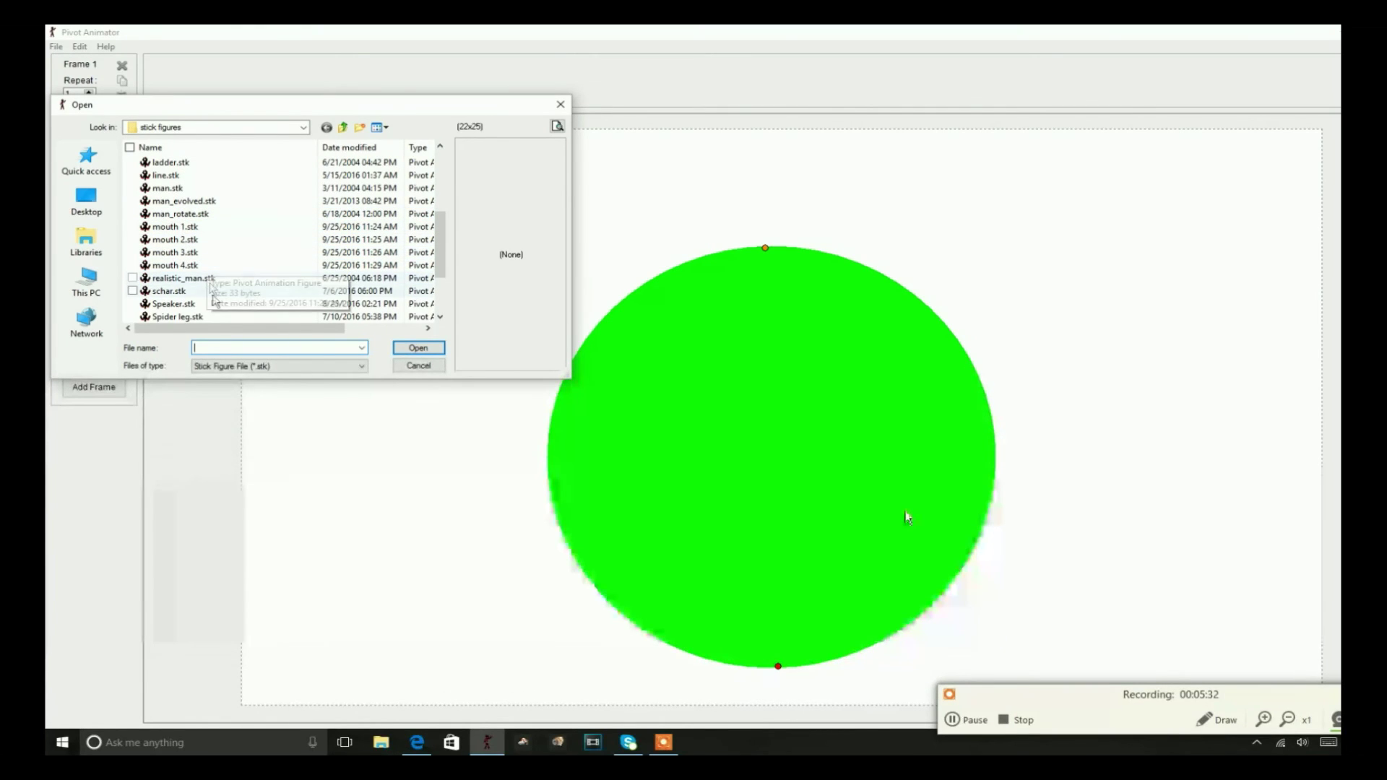
scroll(212, 293, "down", 3)
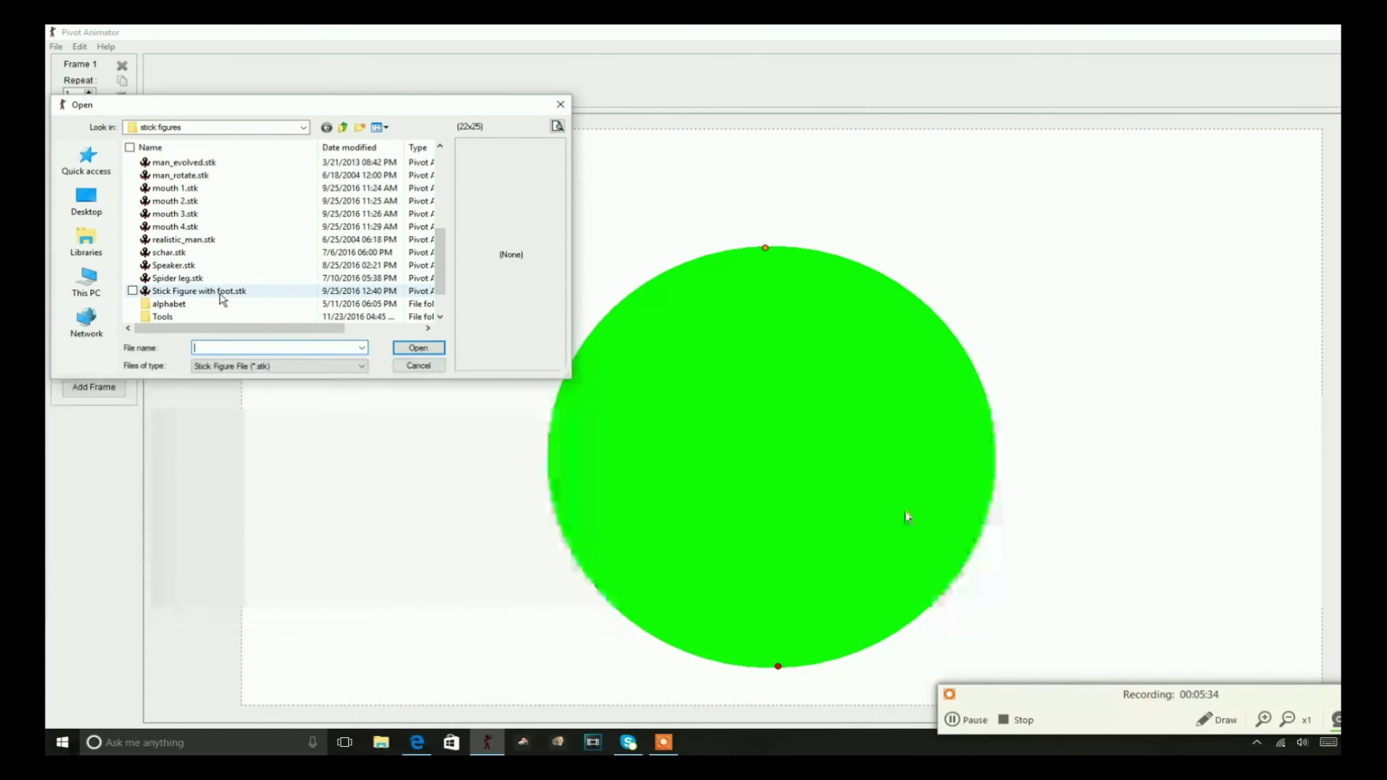
scroll(221, 272, "up", 3)
scroll(218, 249, "up", 3)
scroll(206, 218, "up", 3)
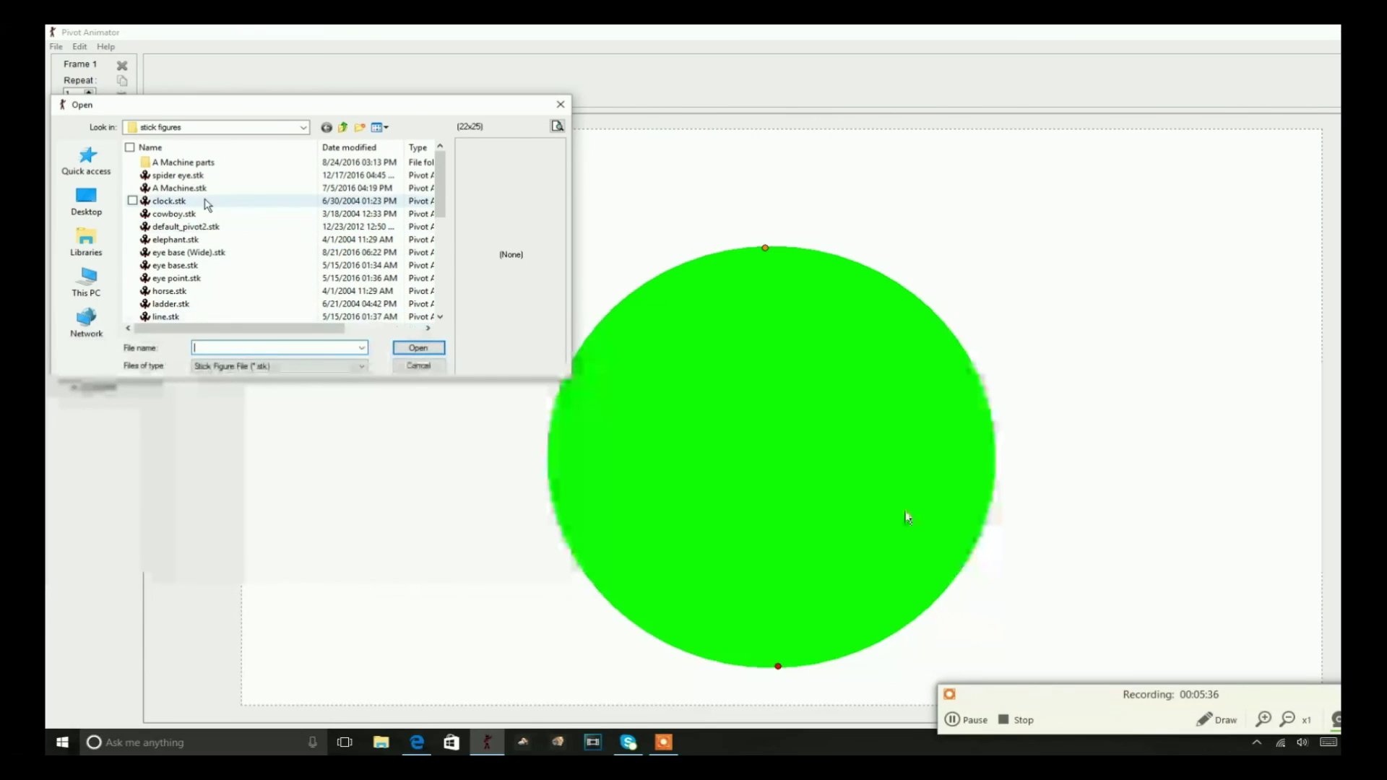
double_click(168, 201)
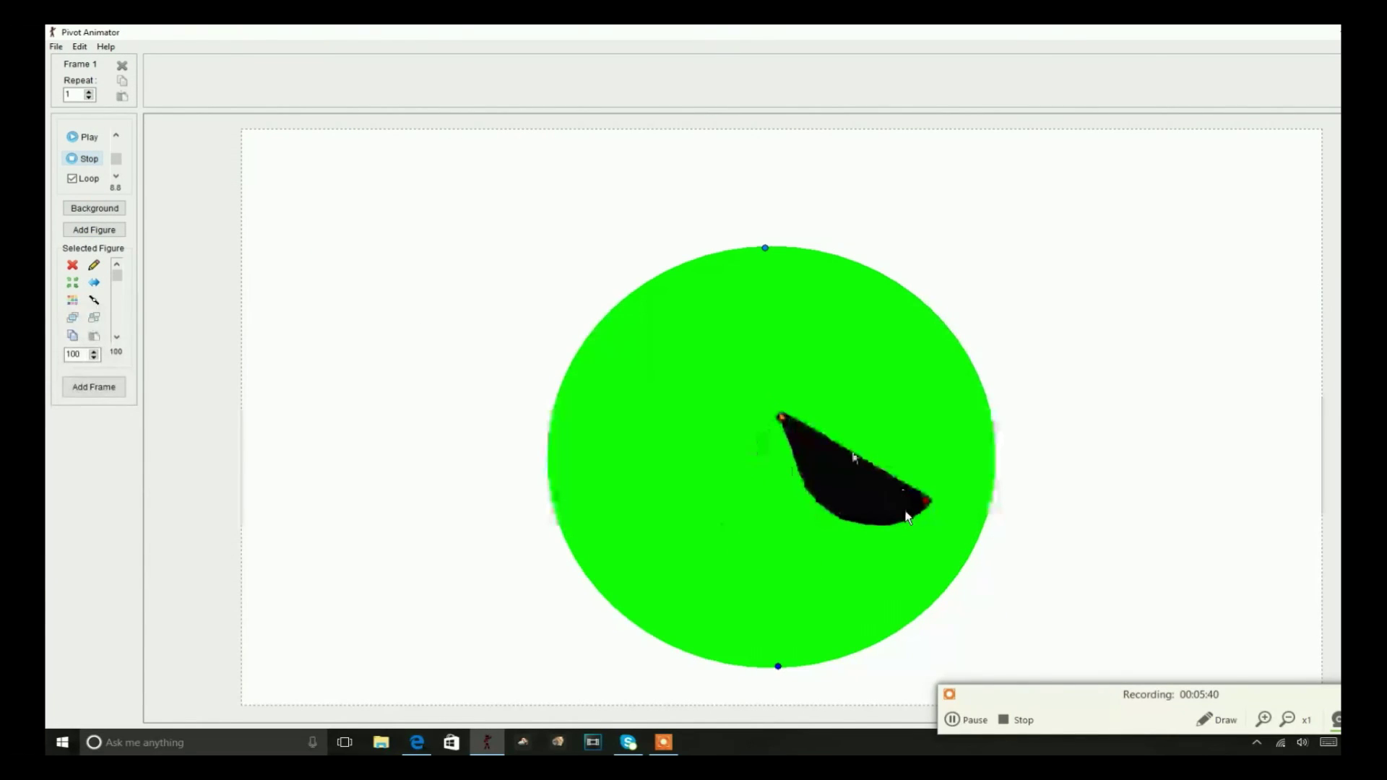
key("Left")
key("Left")
key("Left")
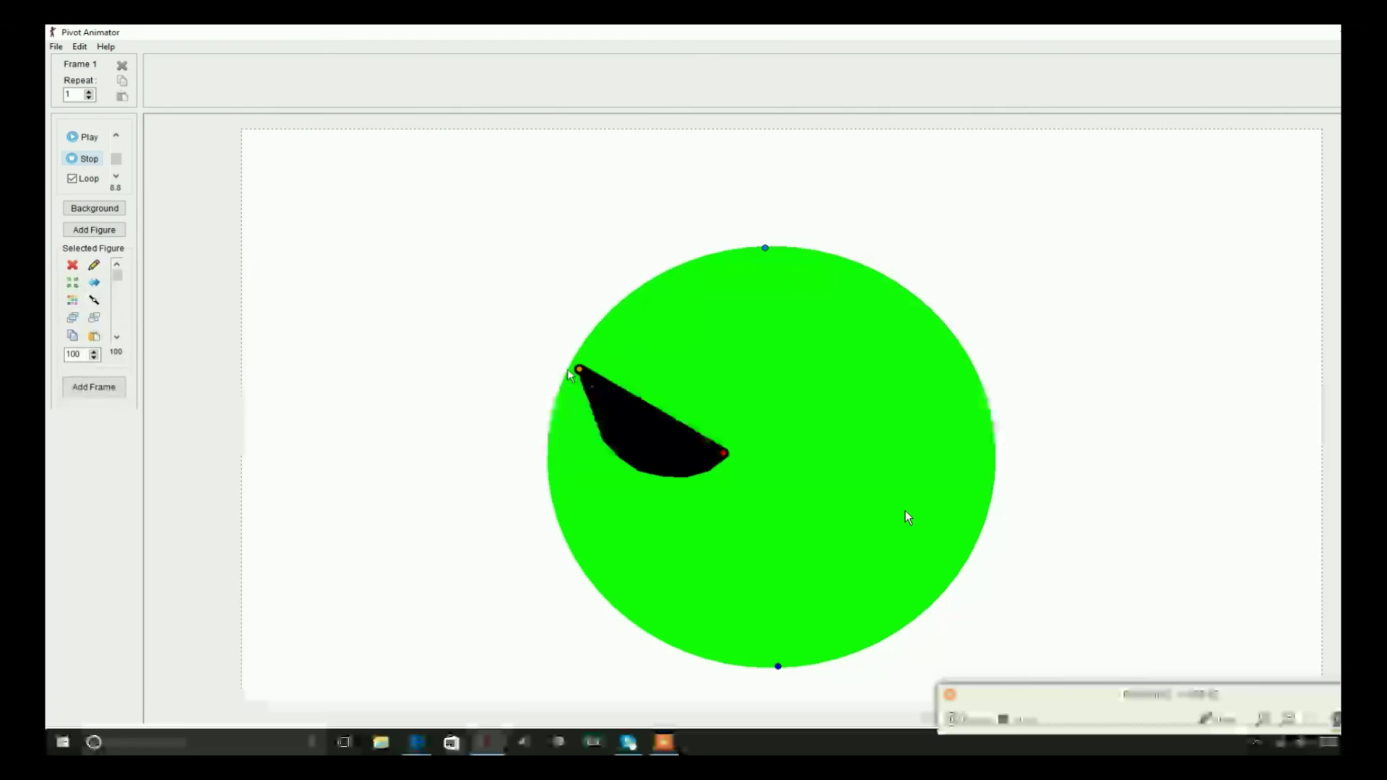
Paste a flipped copy of the eye on the head's upper right, then reopen Load Figure Type
left_click(904, 511)
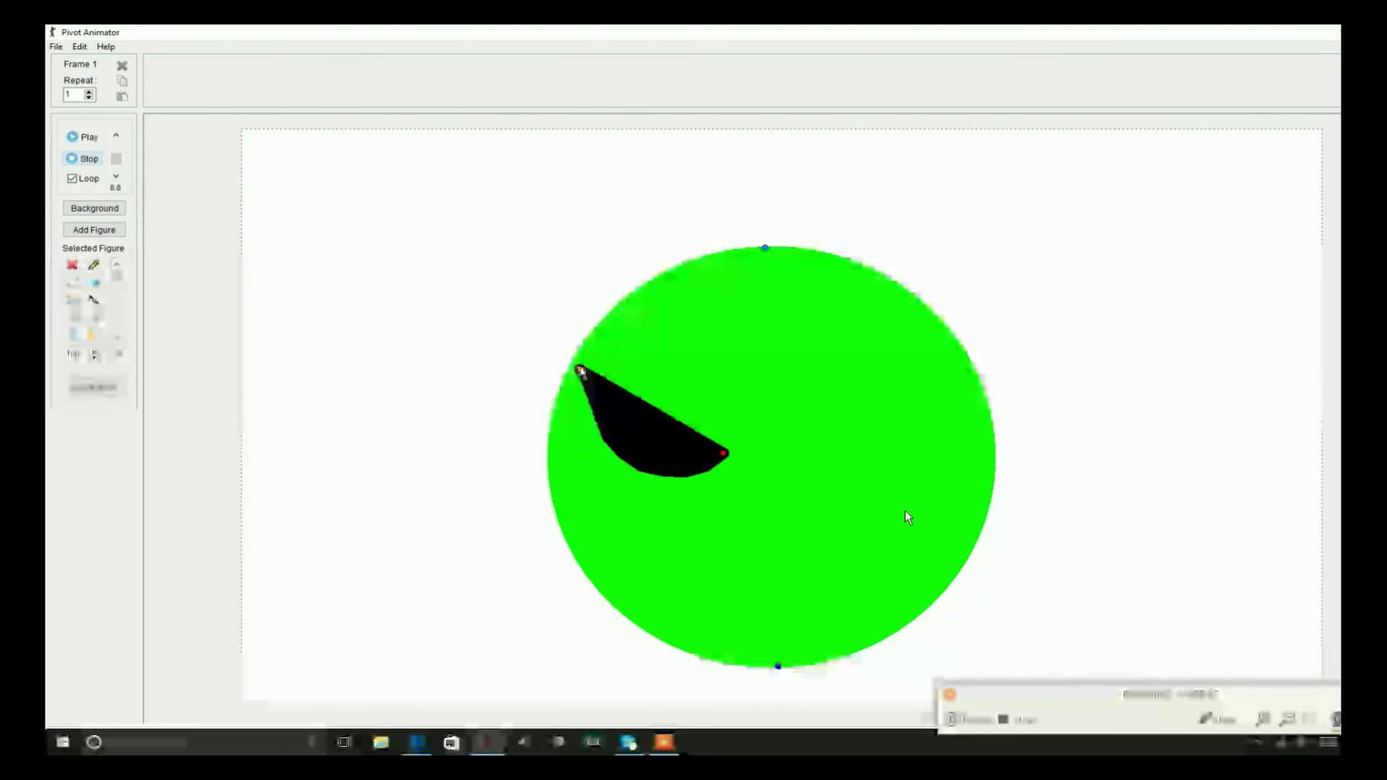
key("ctrl+v")
left_click_drag(715, 374, 863, 378)
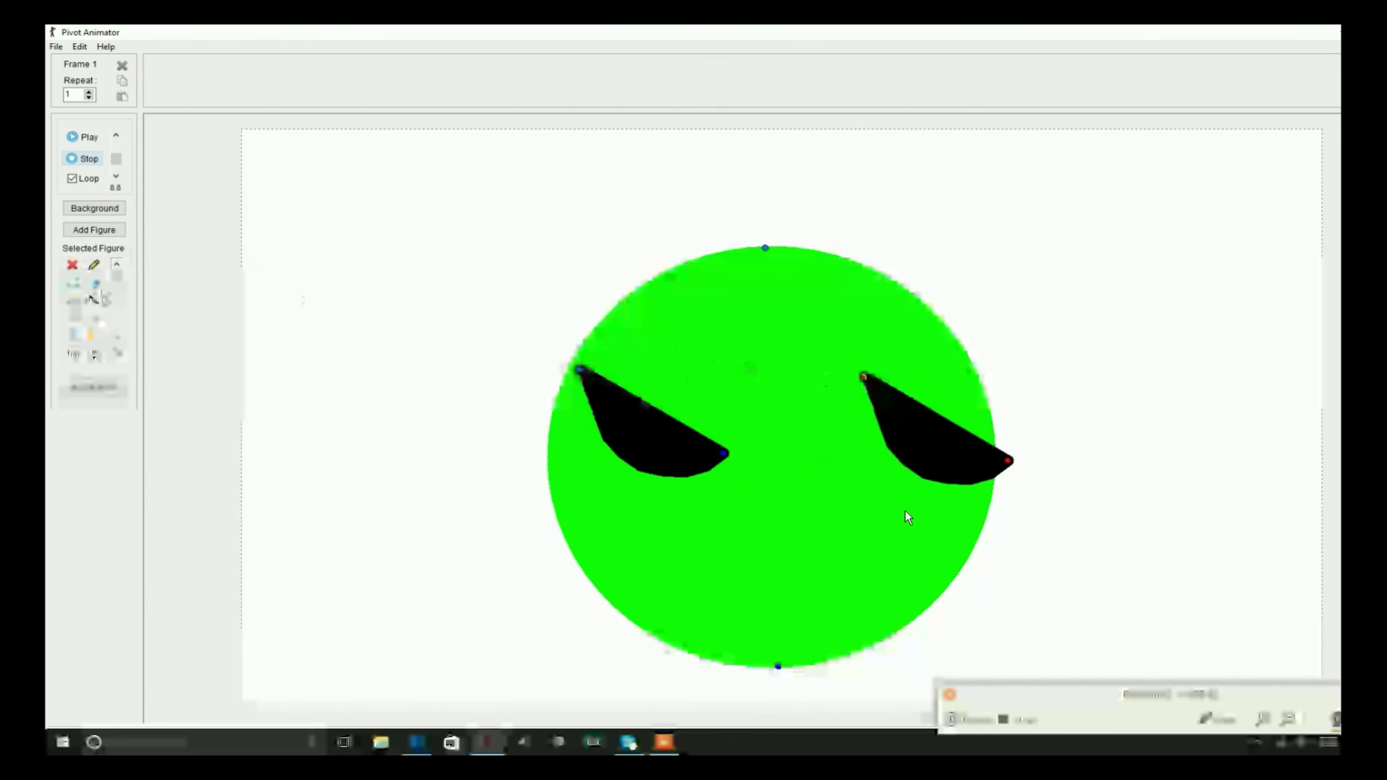
key("ctrl+f")
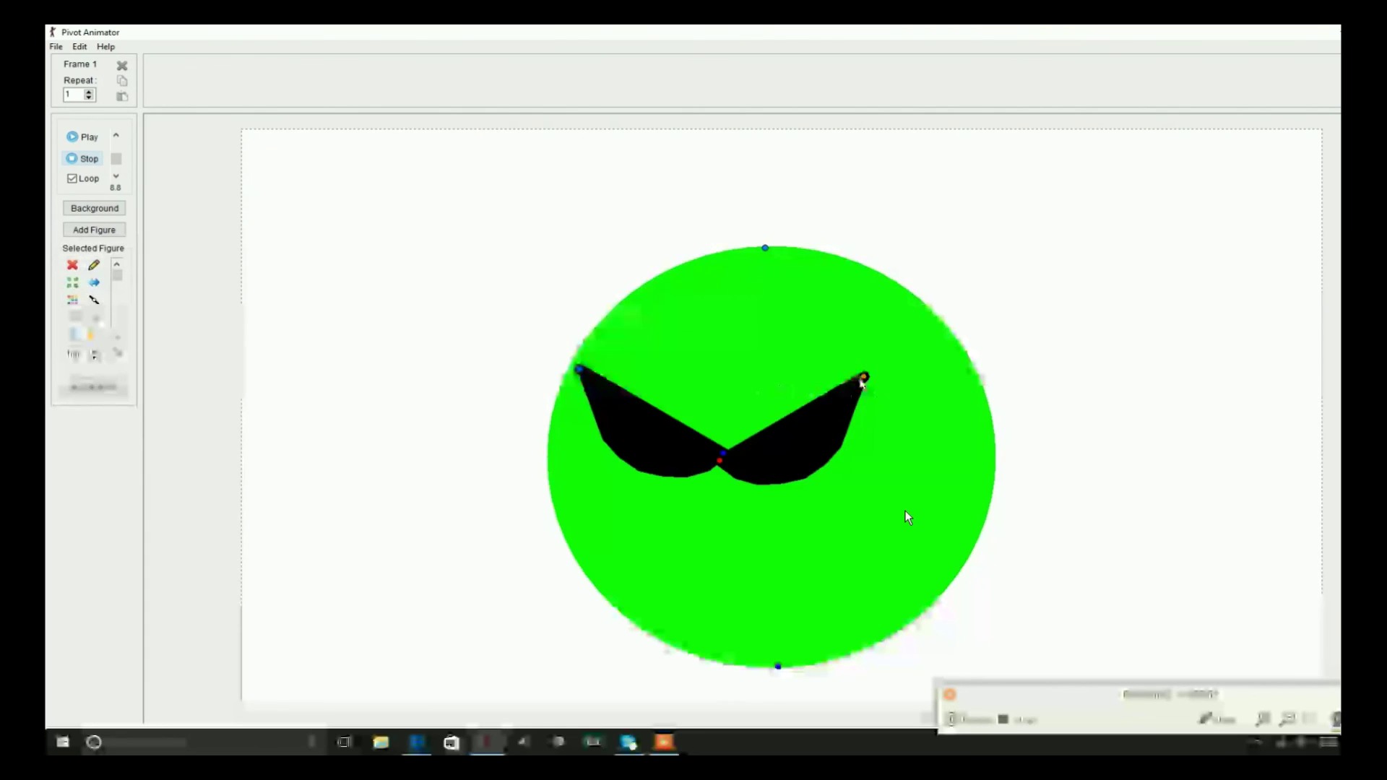
left_click_drag(864, 379, 946, 373)
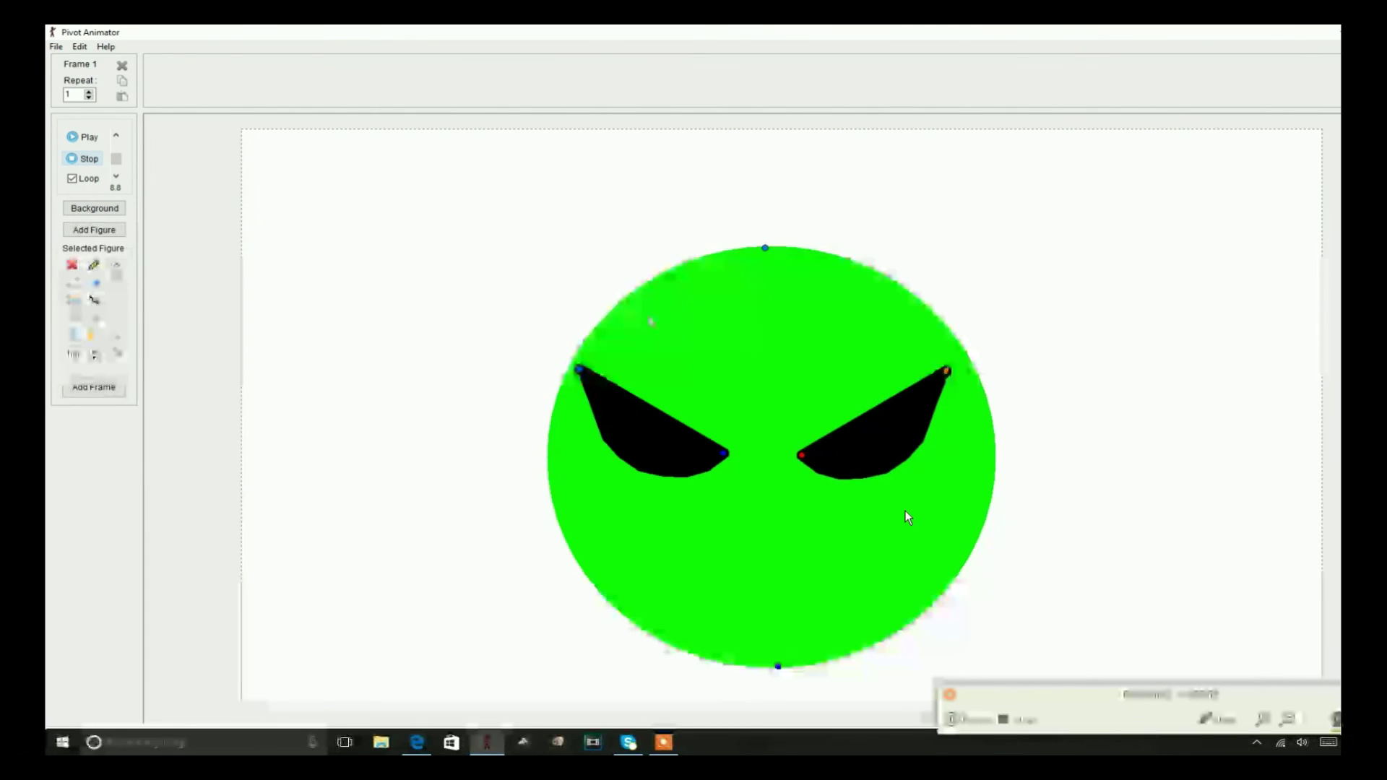
left_click(56, 47)
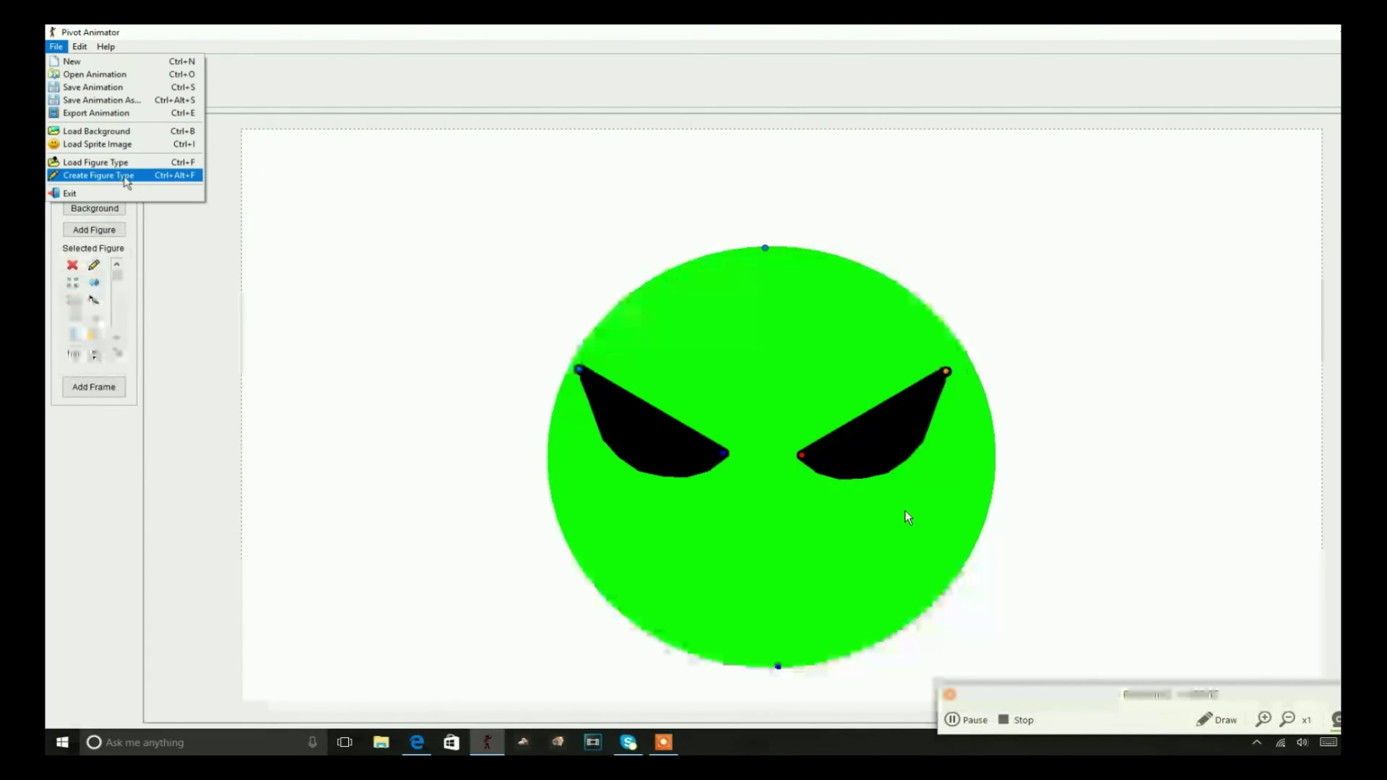
left_click(99, 163)
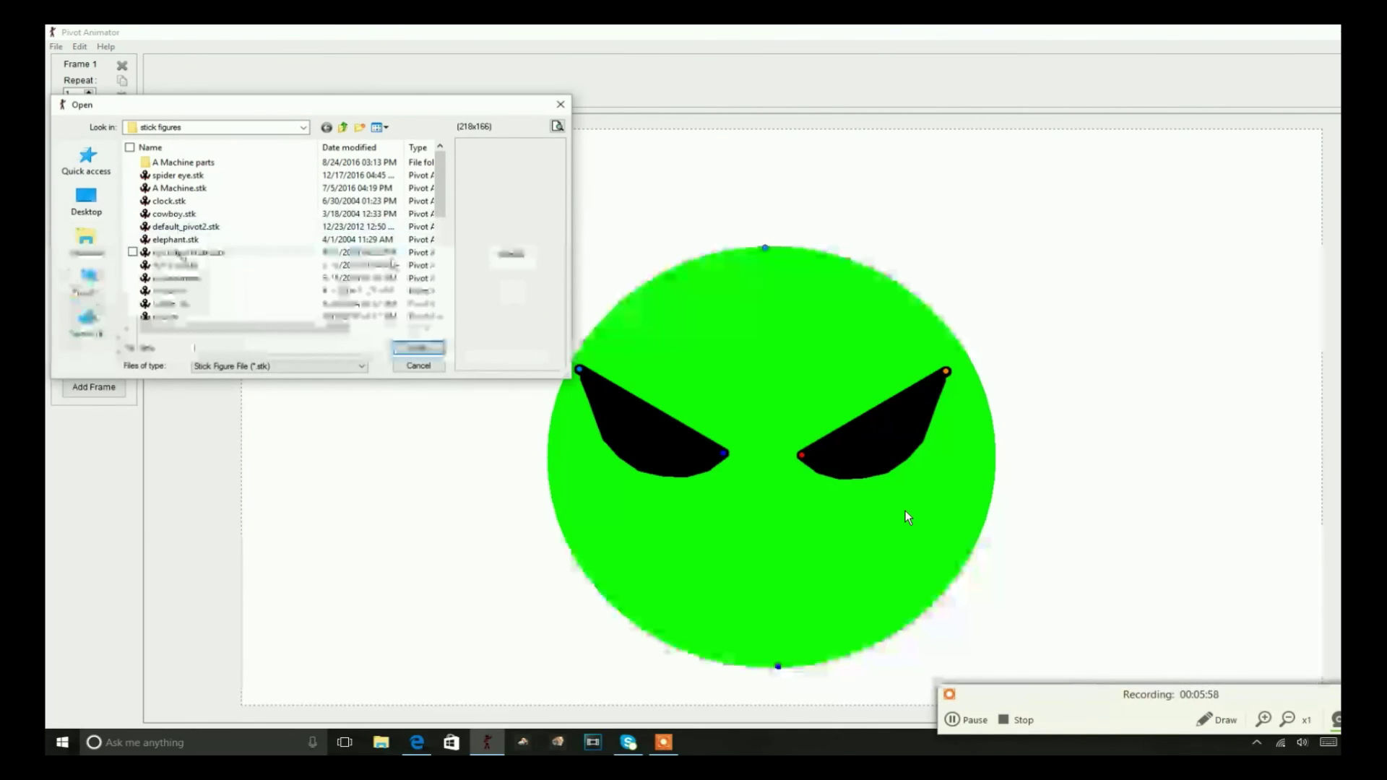
Load spider eye.stk again, then load eye base (Wide).stk and drag it up-left
double_click(184, 266)
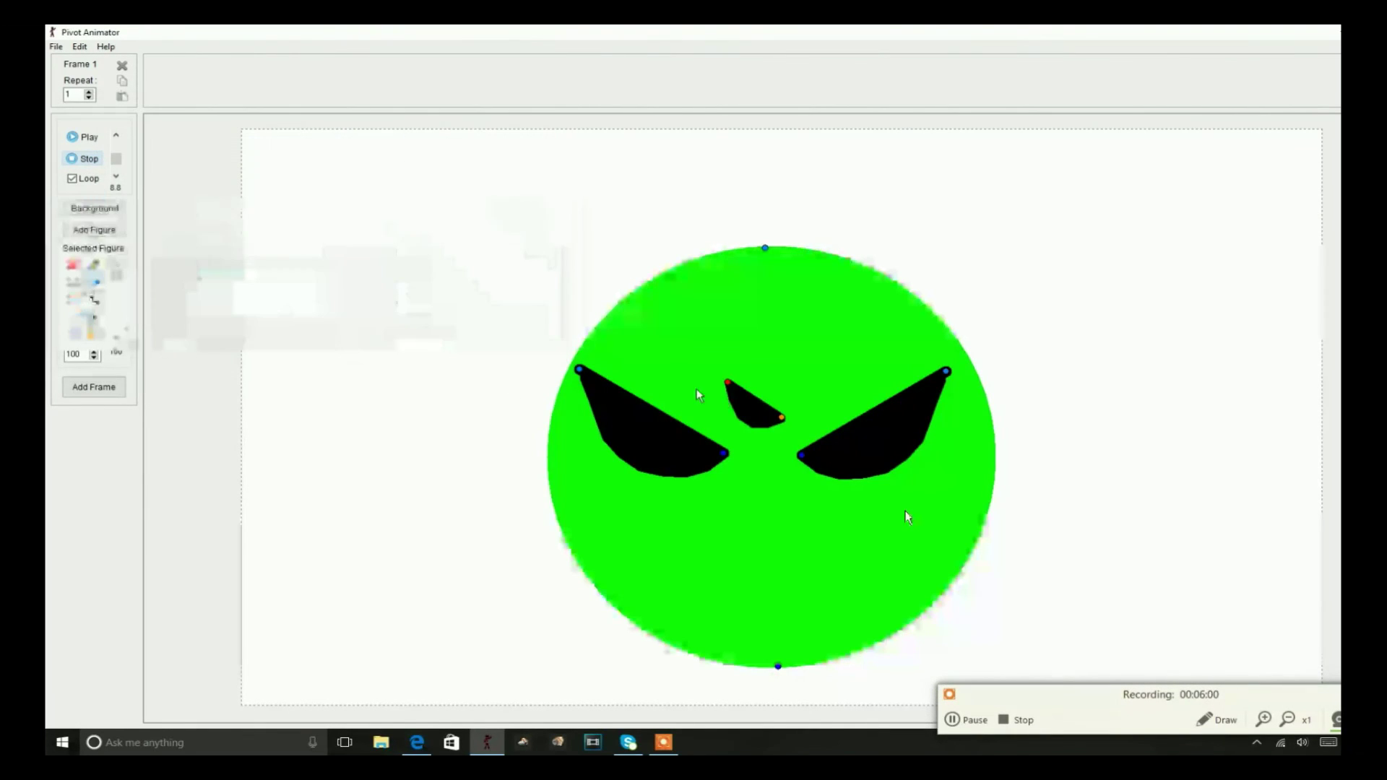
left_click(731, 390)
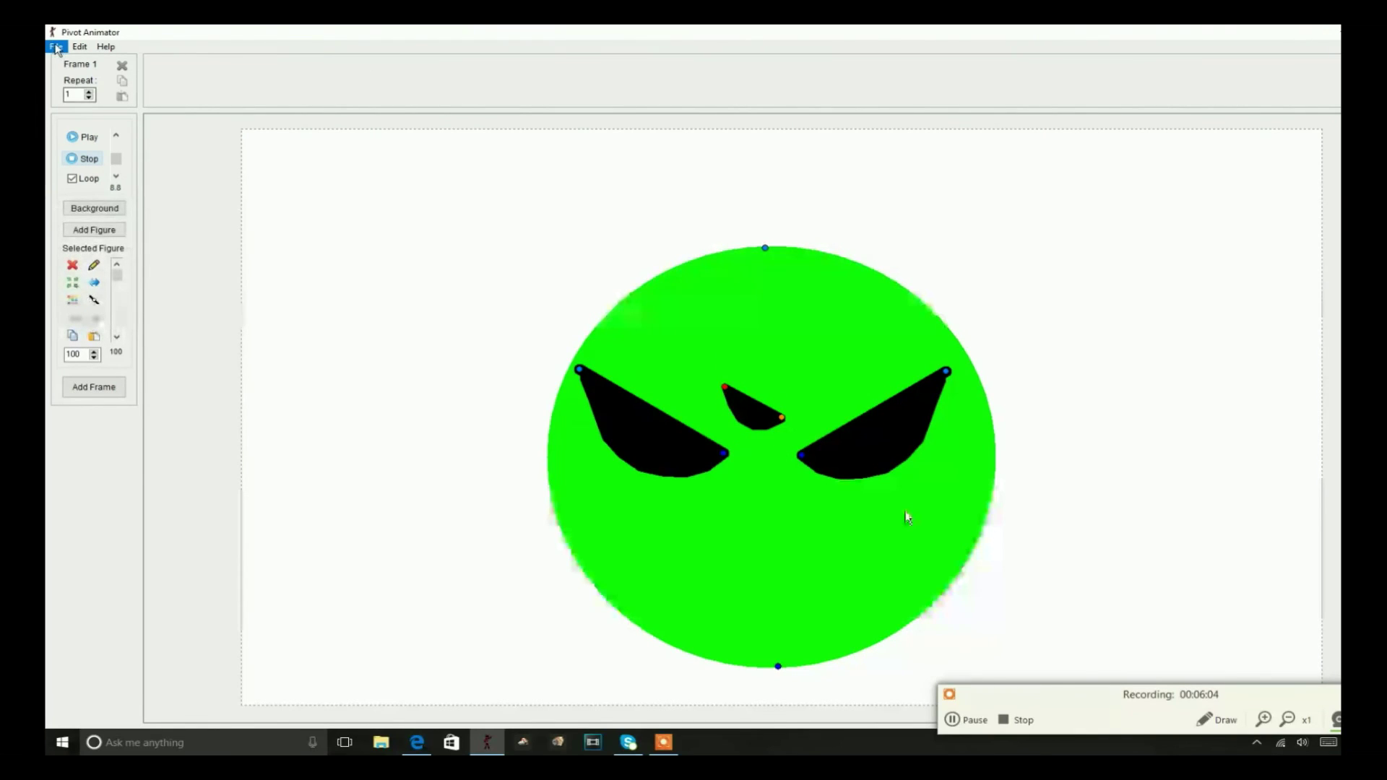
left_click(55, 47)
left_click(98, 165)
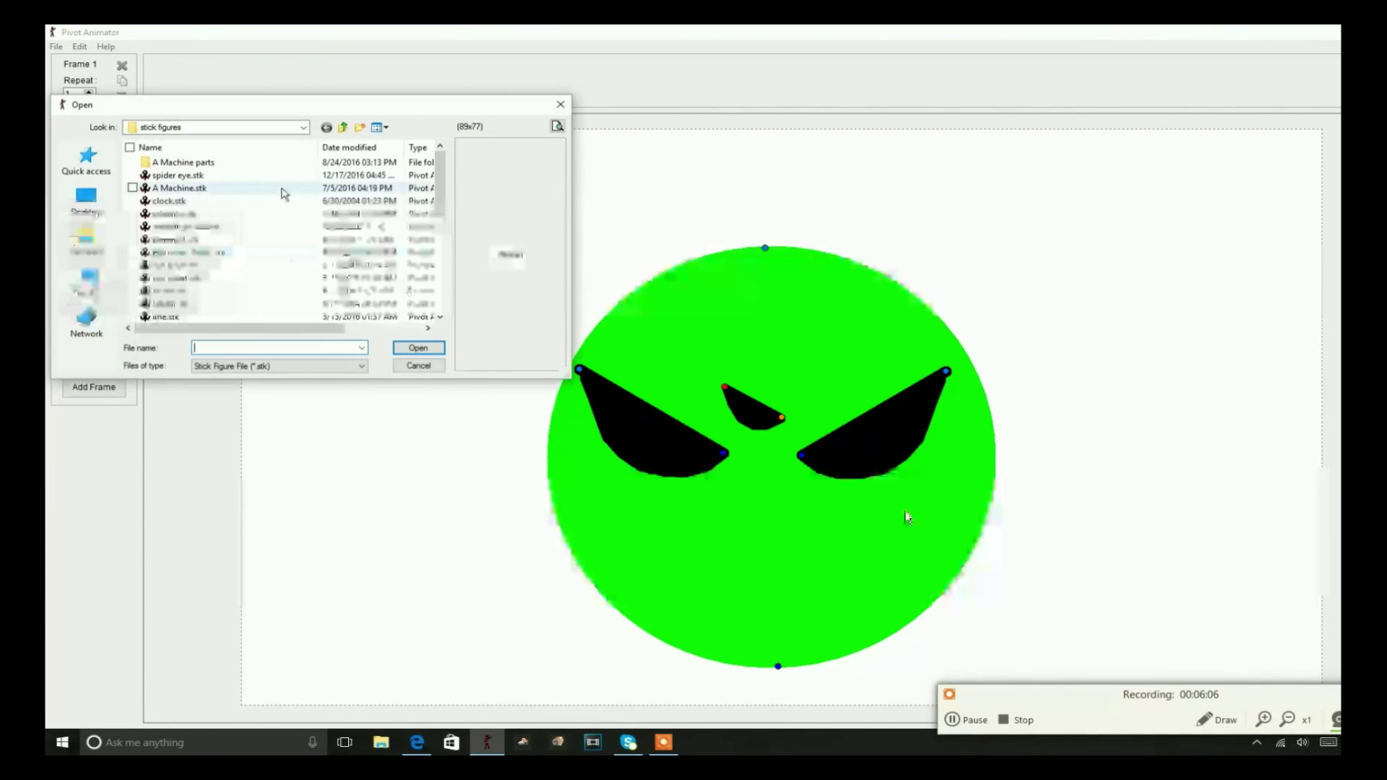
left_click(188, 253)
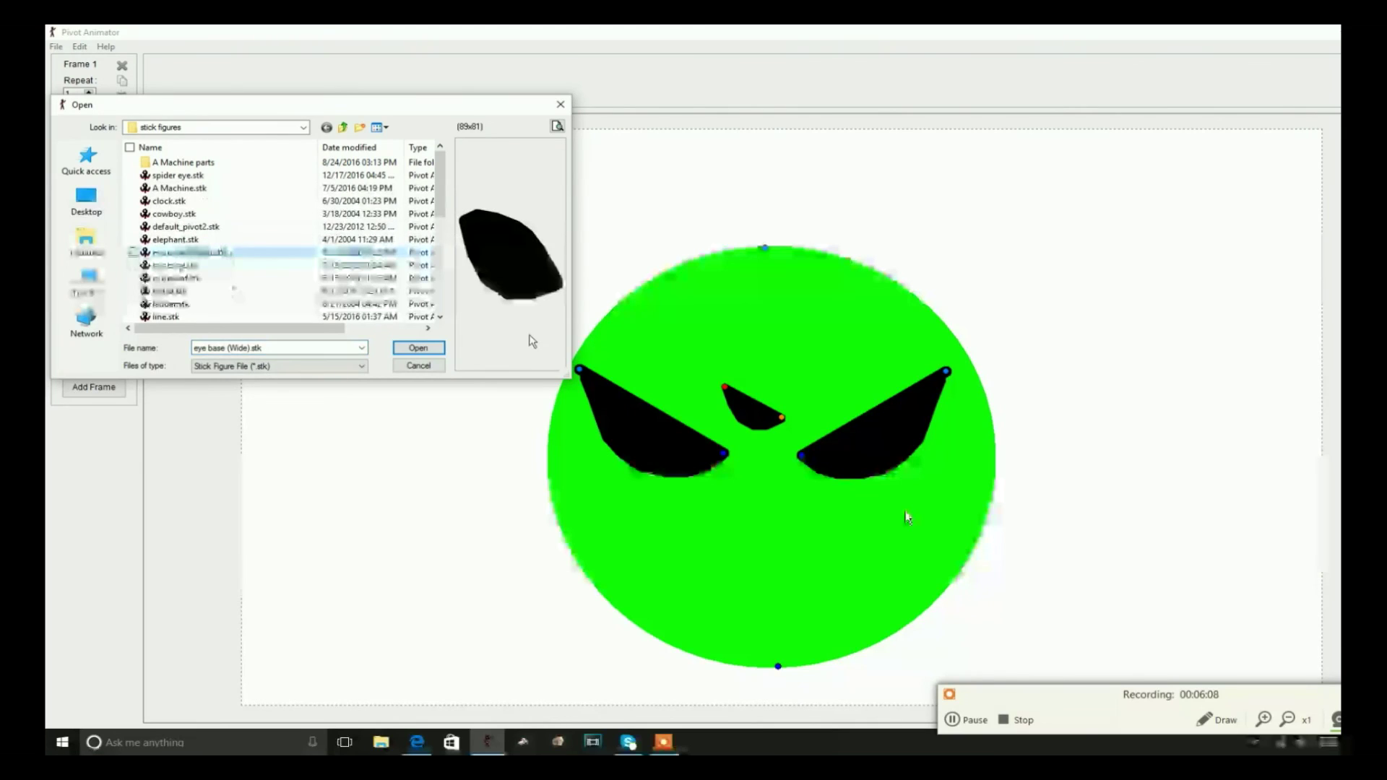
left_click(418, 348)
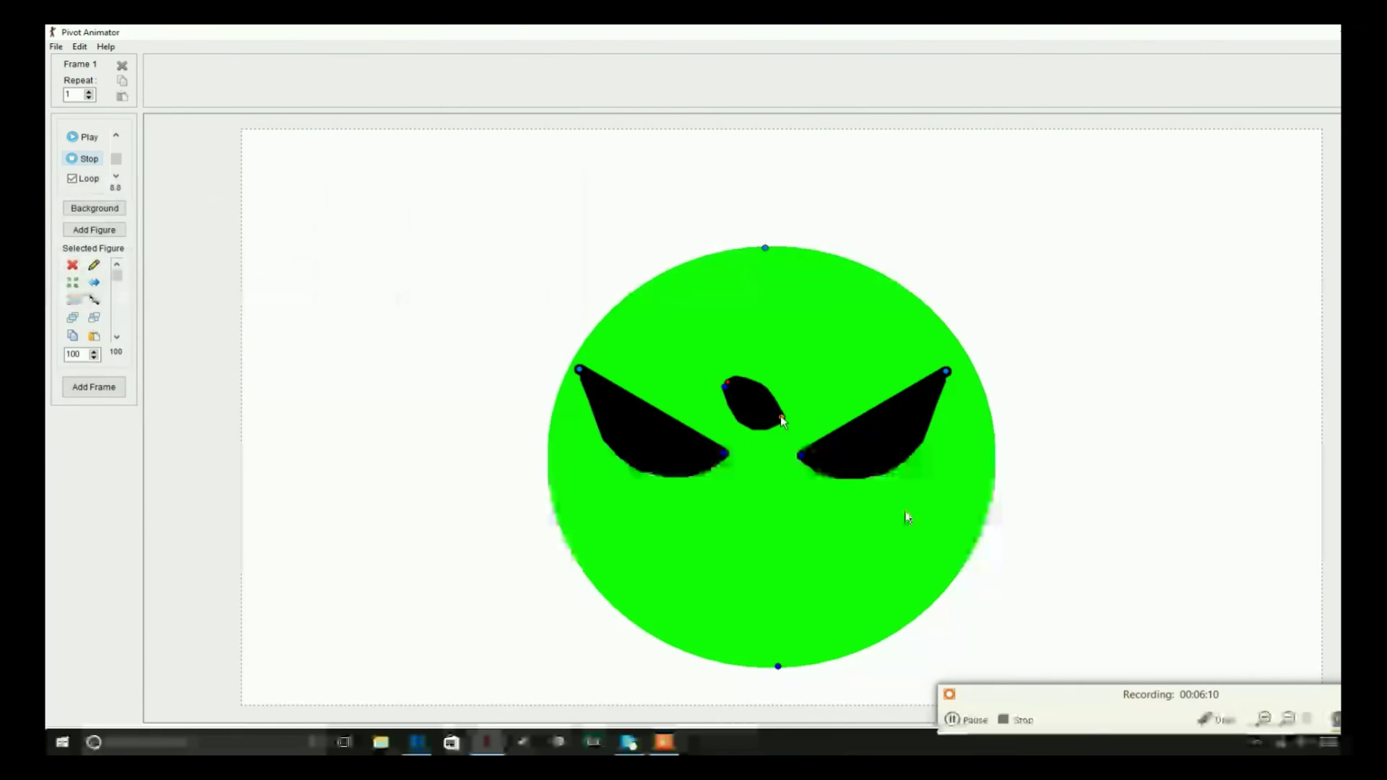
left_click(782, 418)
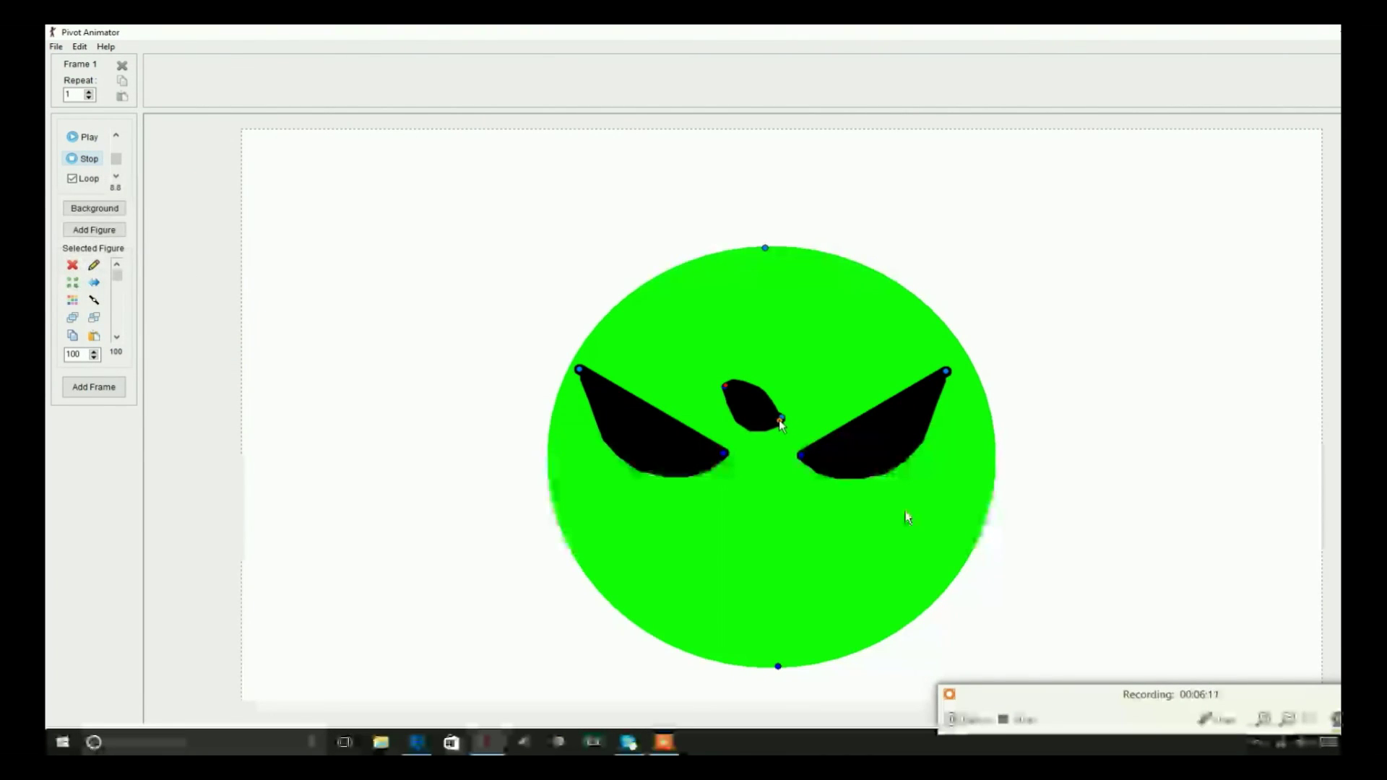
mouse_move(781, 420)
left_mouse_down()
mouse_move(672, 347)
mouse_move(768, 414)
left_mouse_up()
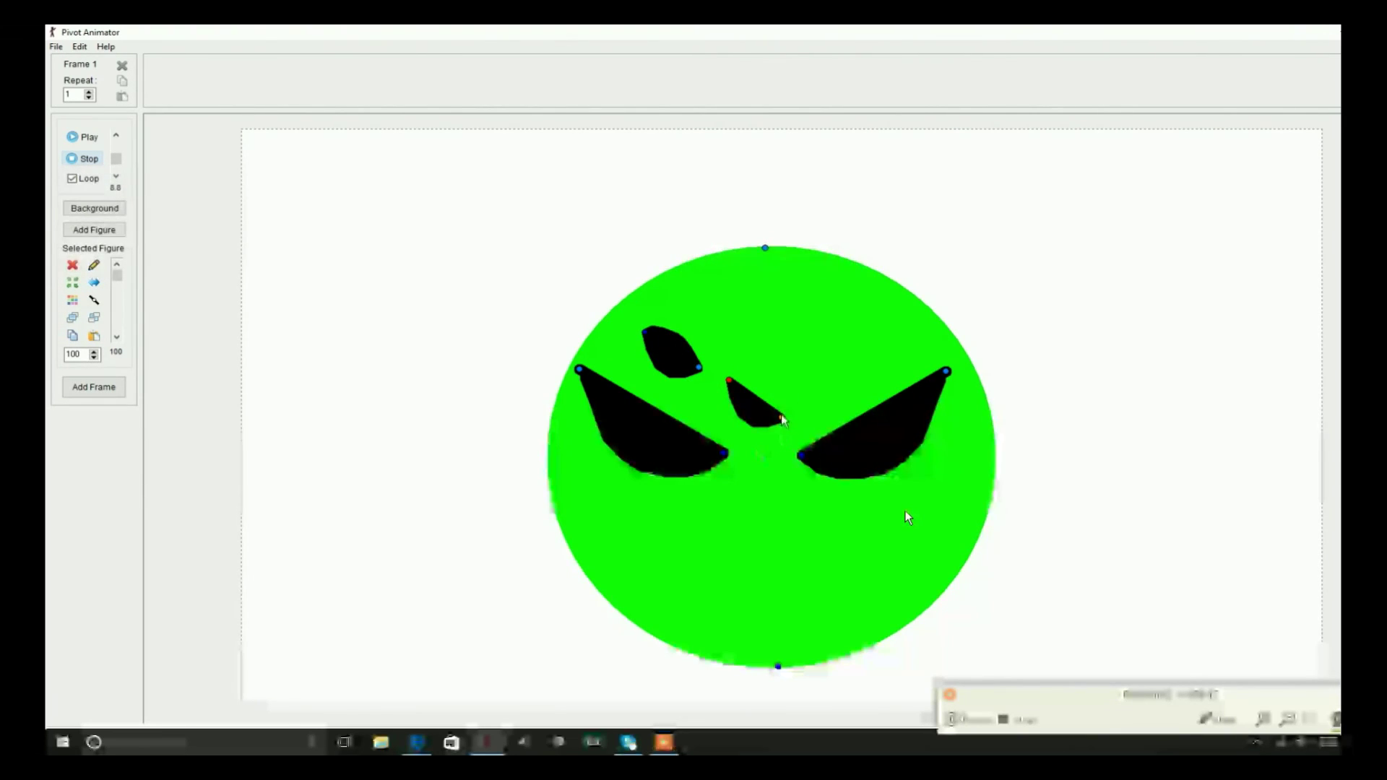
Drag the small spider eye figure from the head to the blank canvas at left
left_click_drag(781, 419, 393, 328)
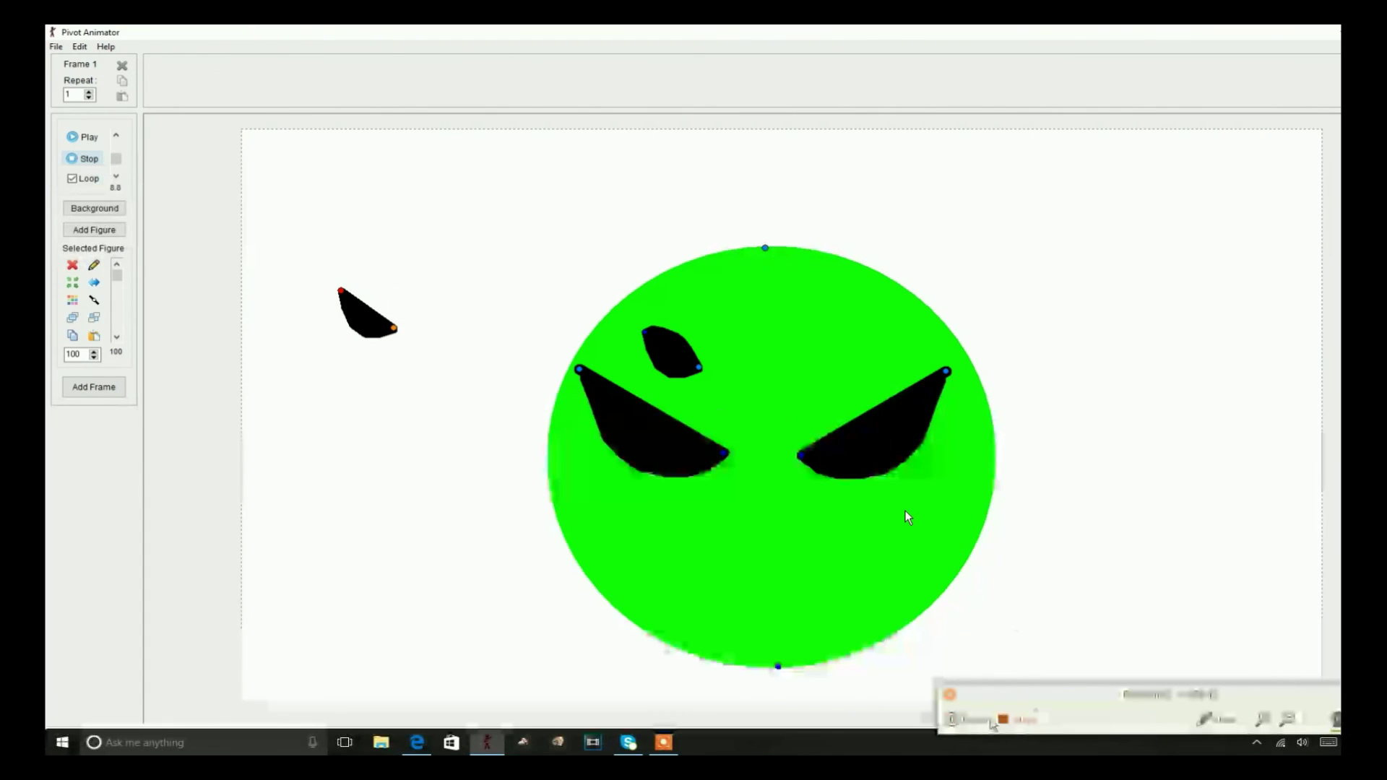